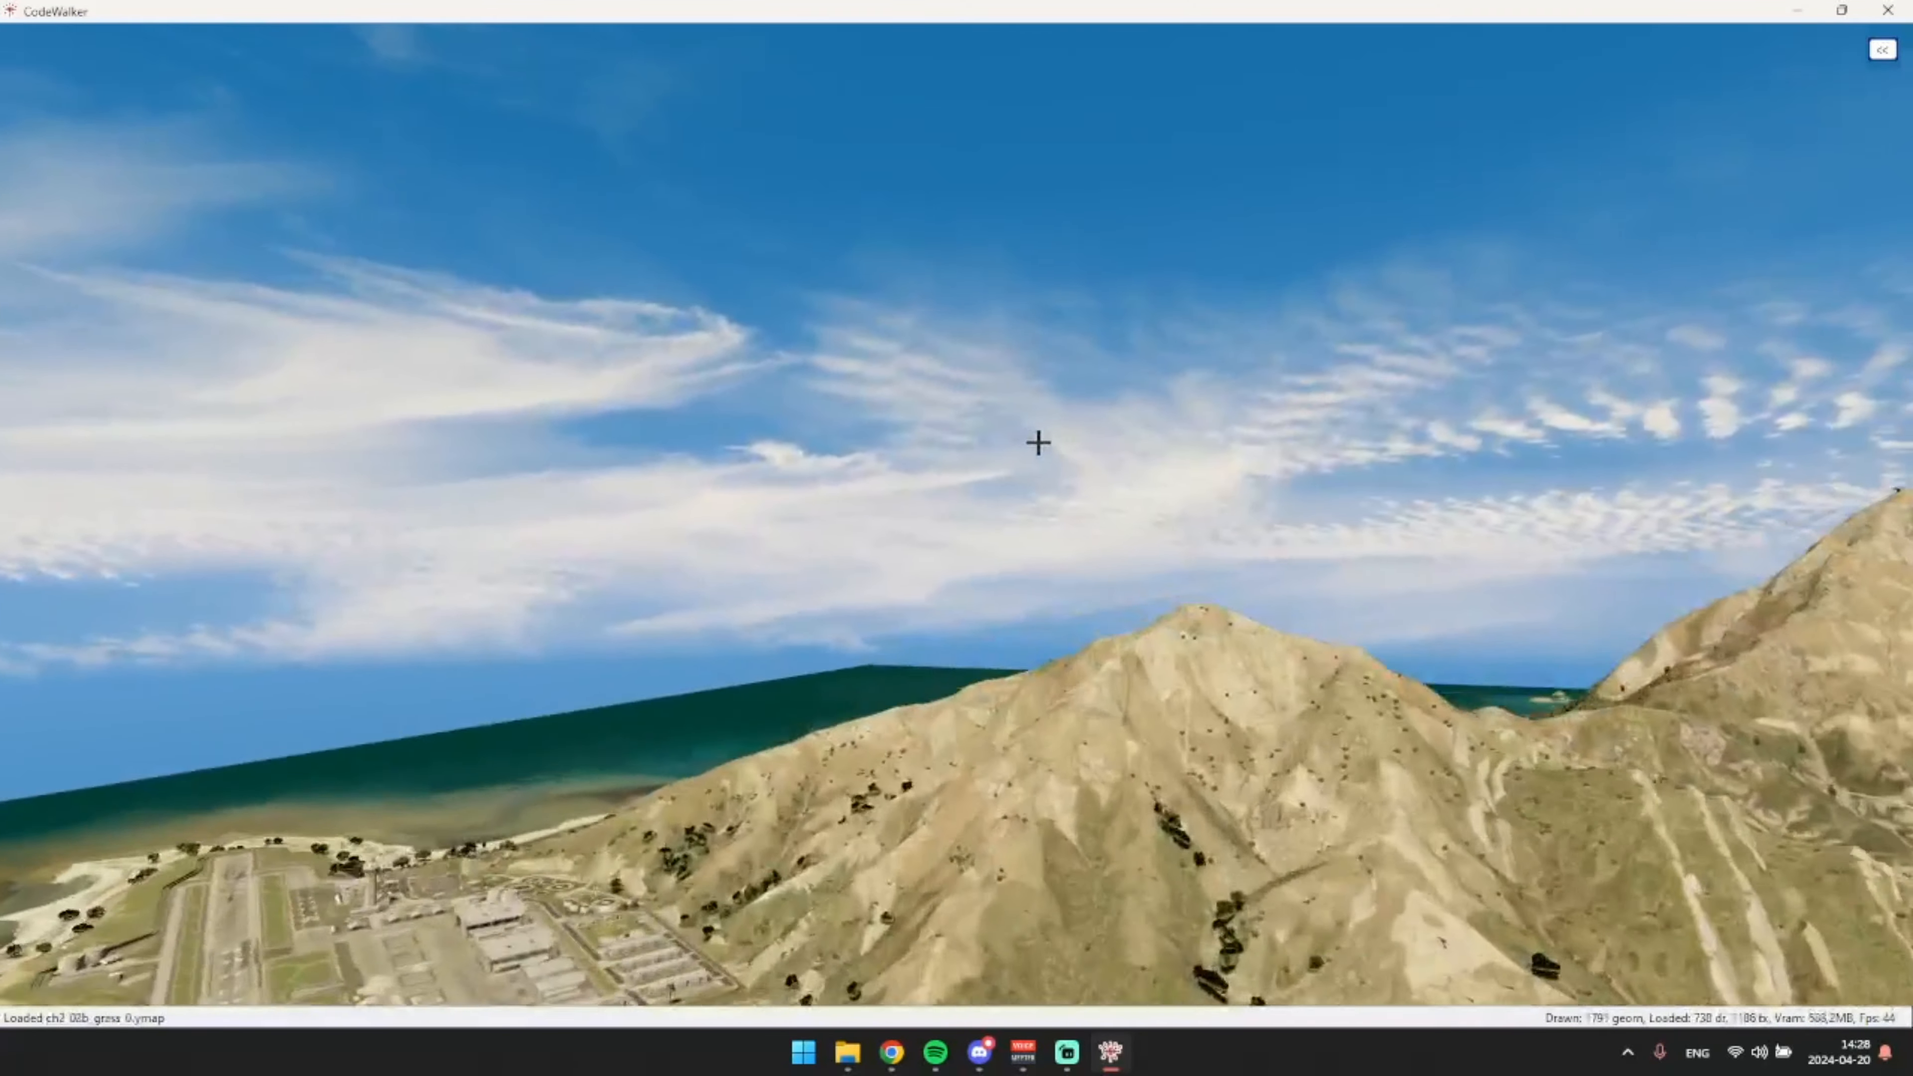
- Fly the camera across the map down to the road beside the Pillbox Hill Medical Center
{"action": "key", "text": "w"}
{"action": "left_click_drag", "start_coordinate": [1038, 442], "coordinate": [1794, 437]}
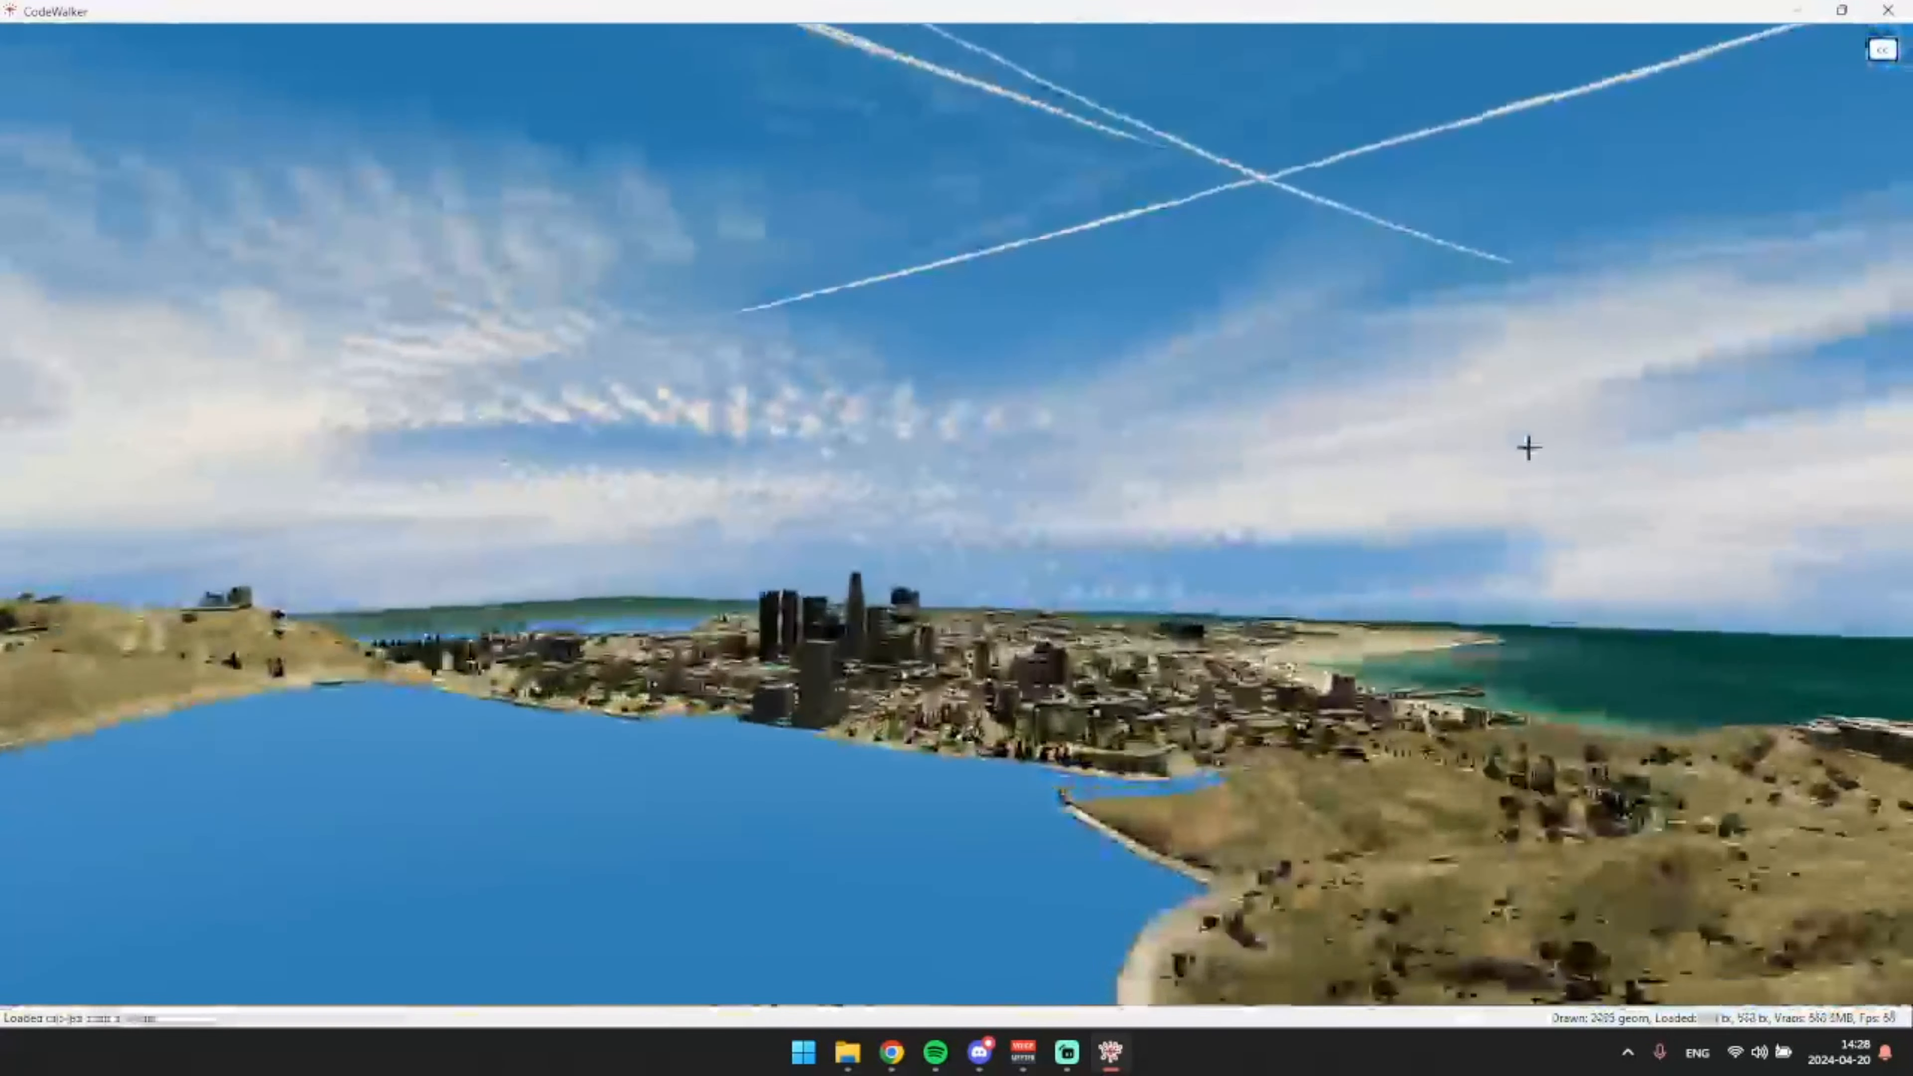
{"action": "left_click_drag", "start_coordinate": [1529, 447], "coordinate": [151, 452]}
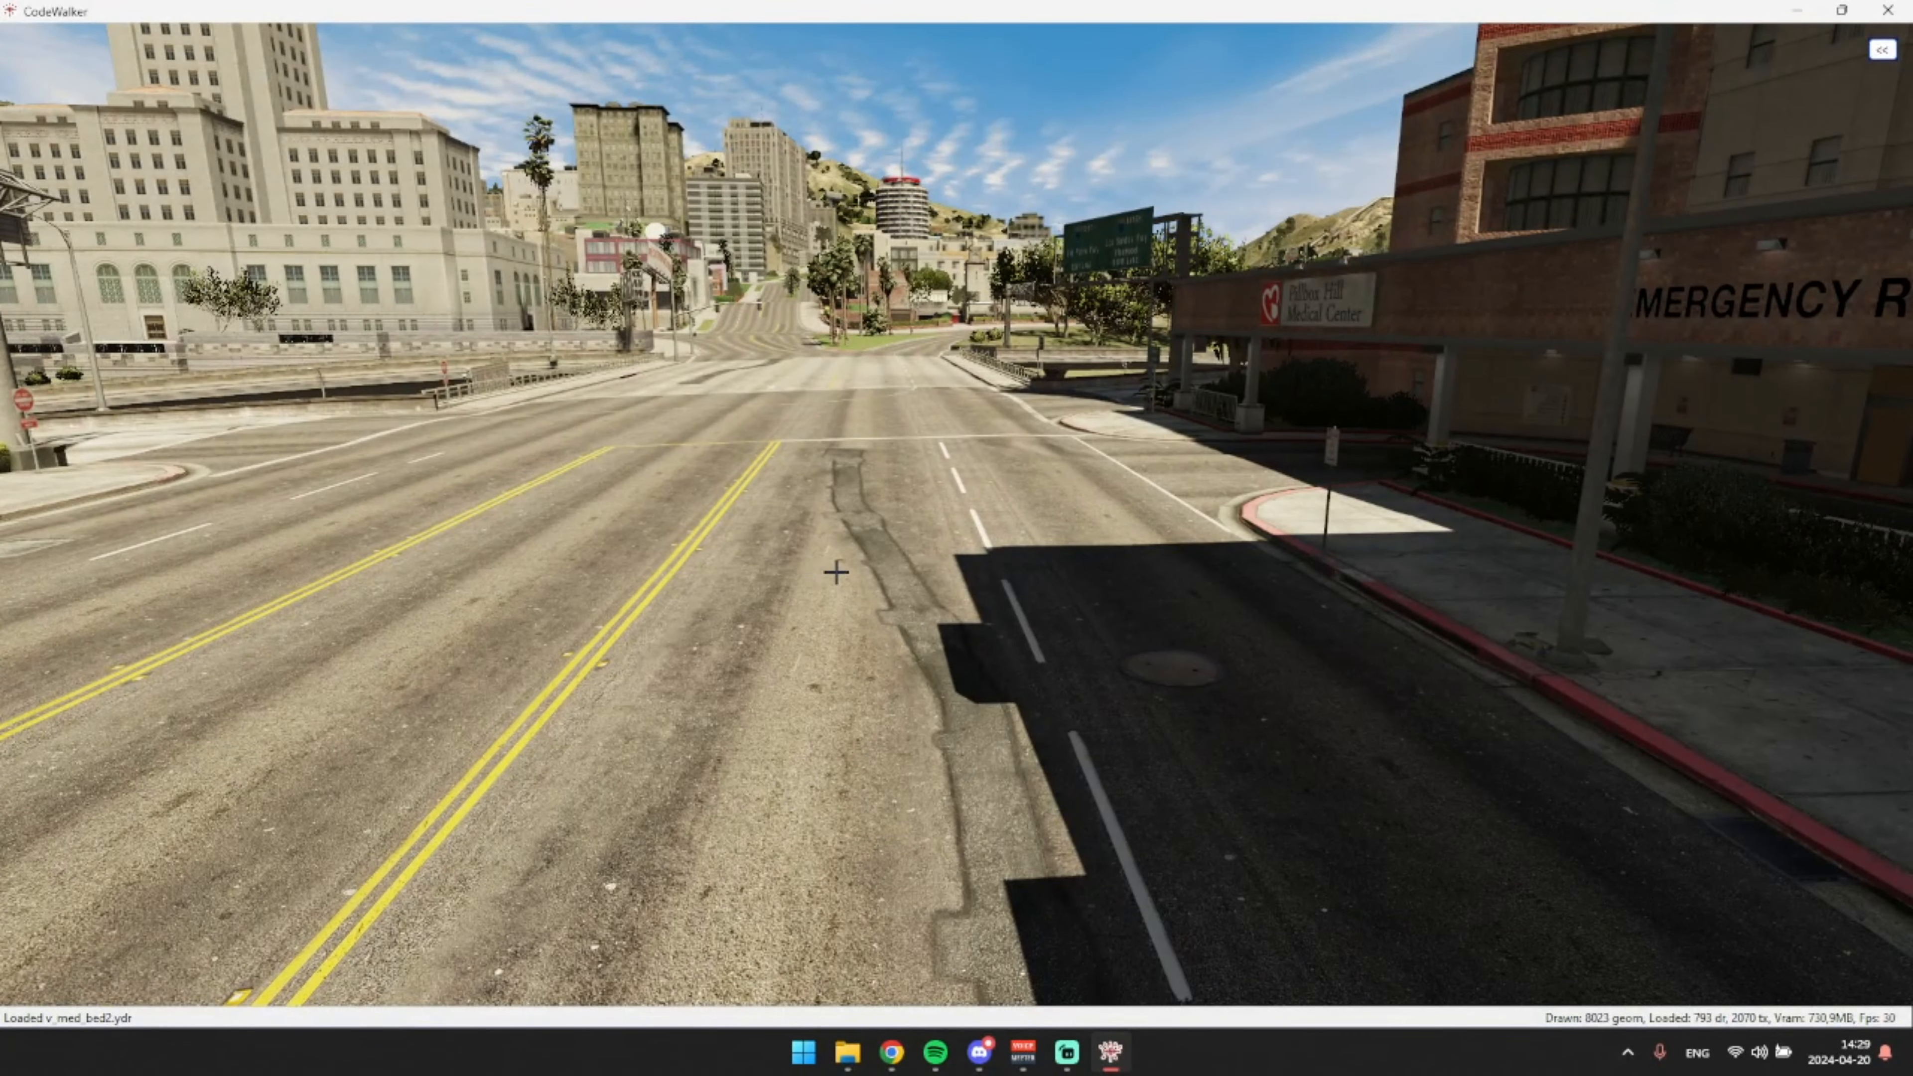
{"action": "left_click_drag", "start_coordinate": [837, 573], "coordinate": [885, 585]}
{"action": "key", "text": "a"}
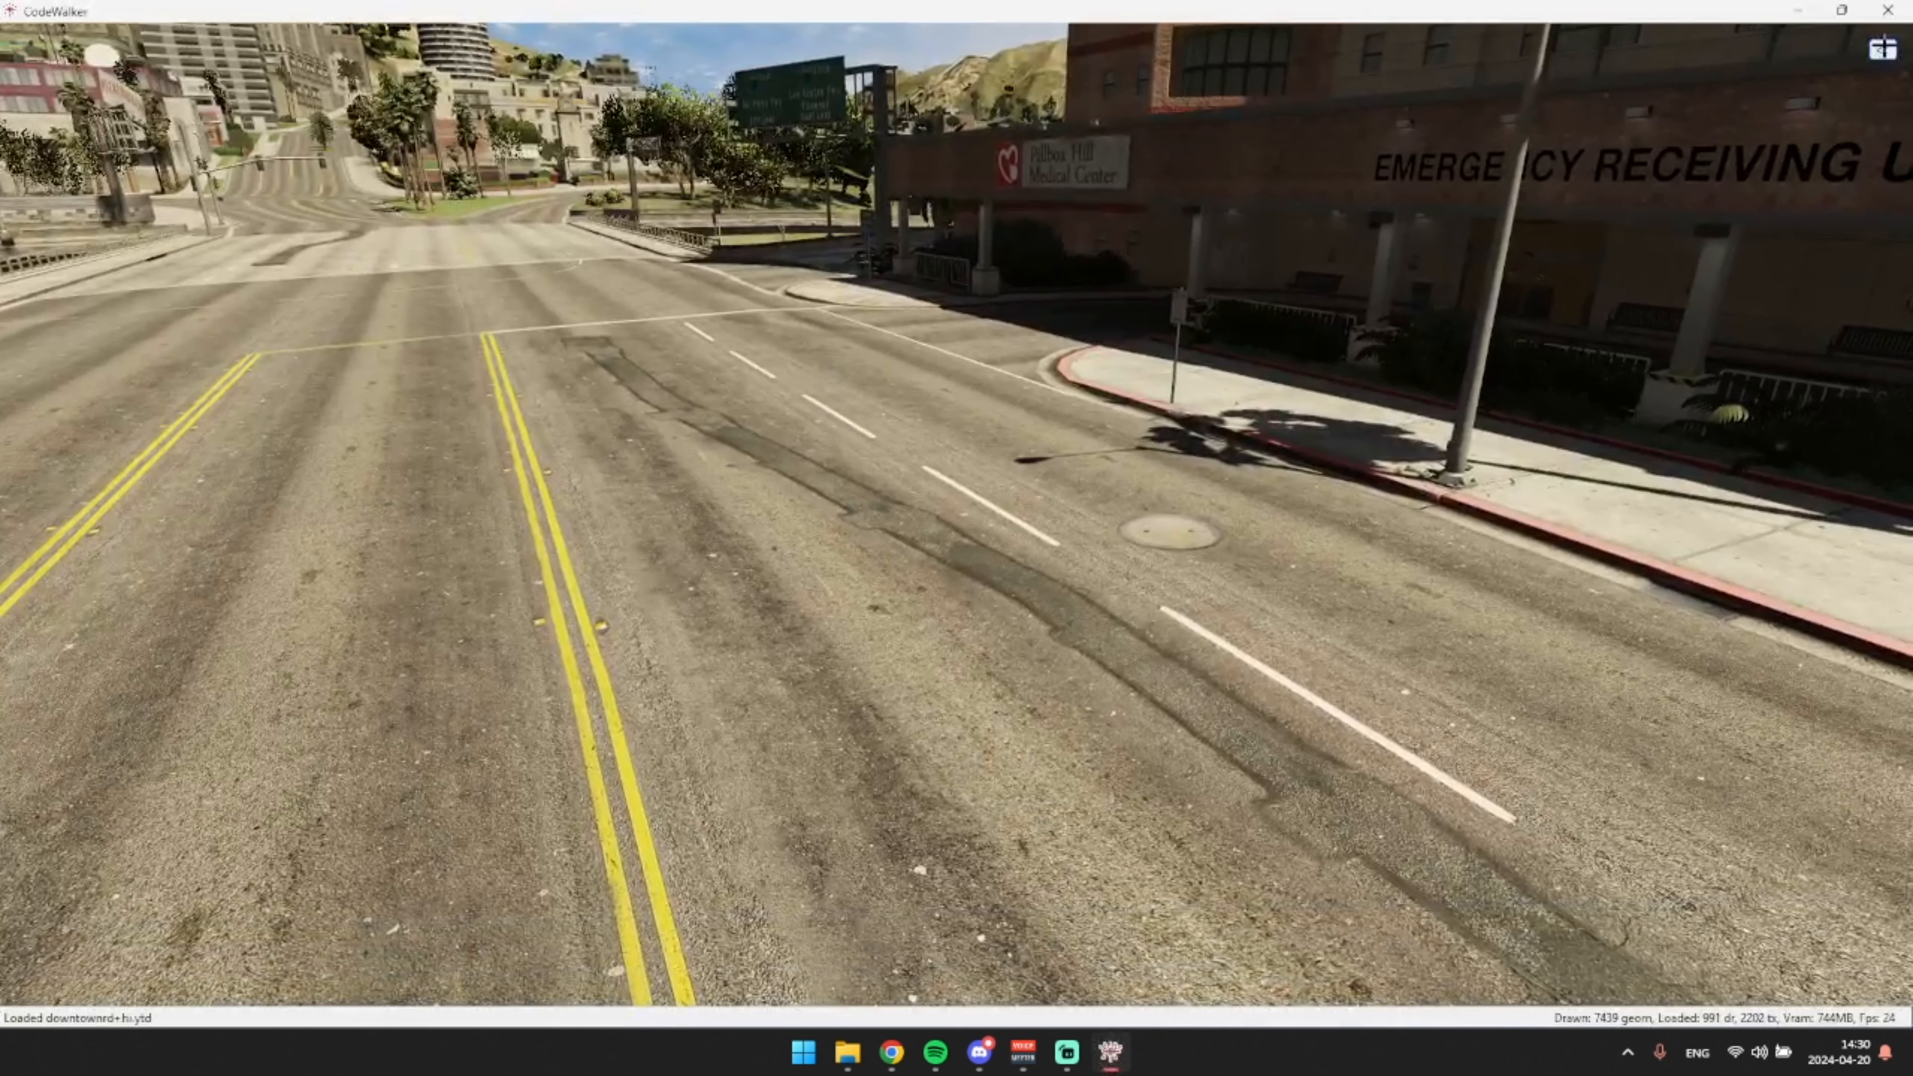
- Expand the world-view settings and enable mouse selection in Entity mode
{"action": "left_click", "coordinate": [1882, 50]}
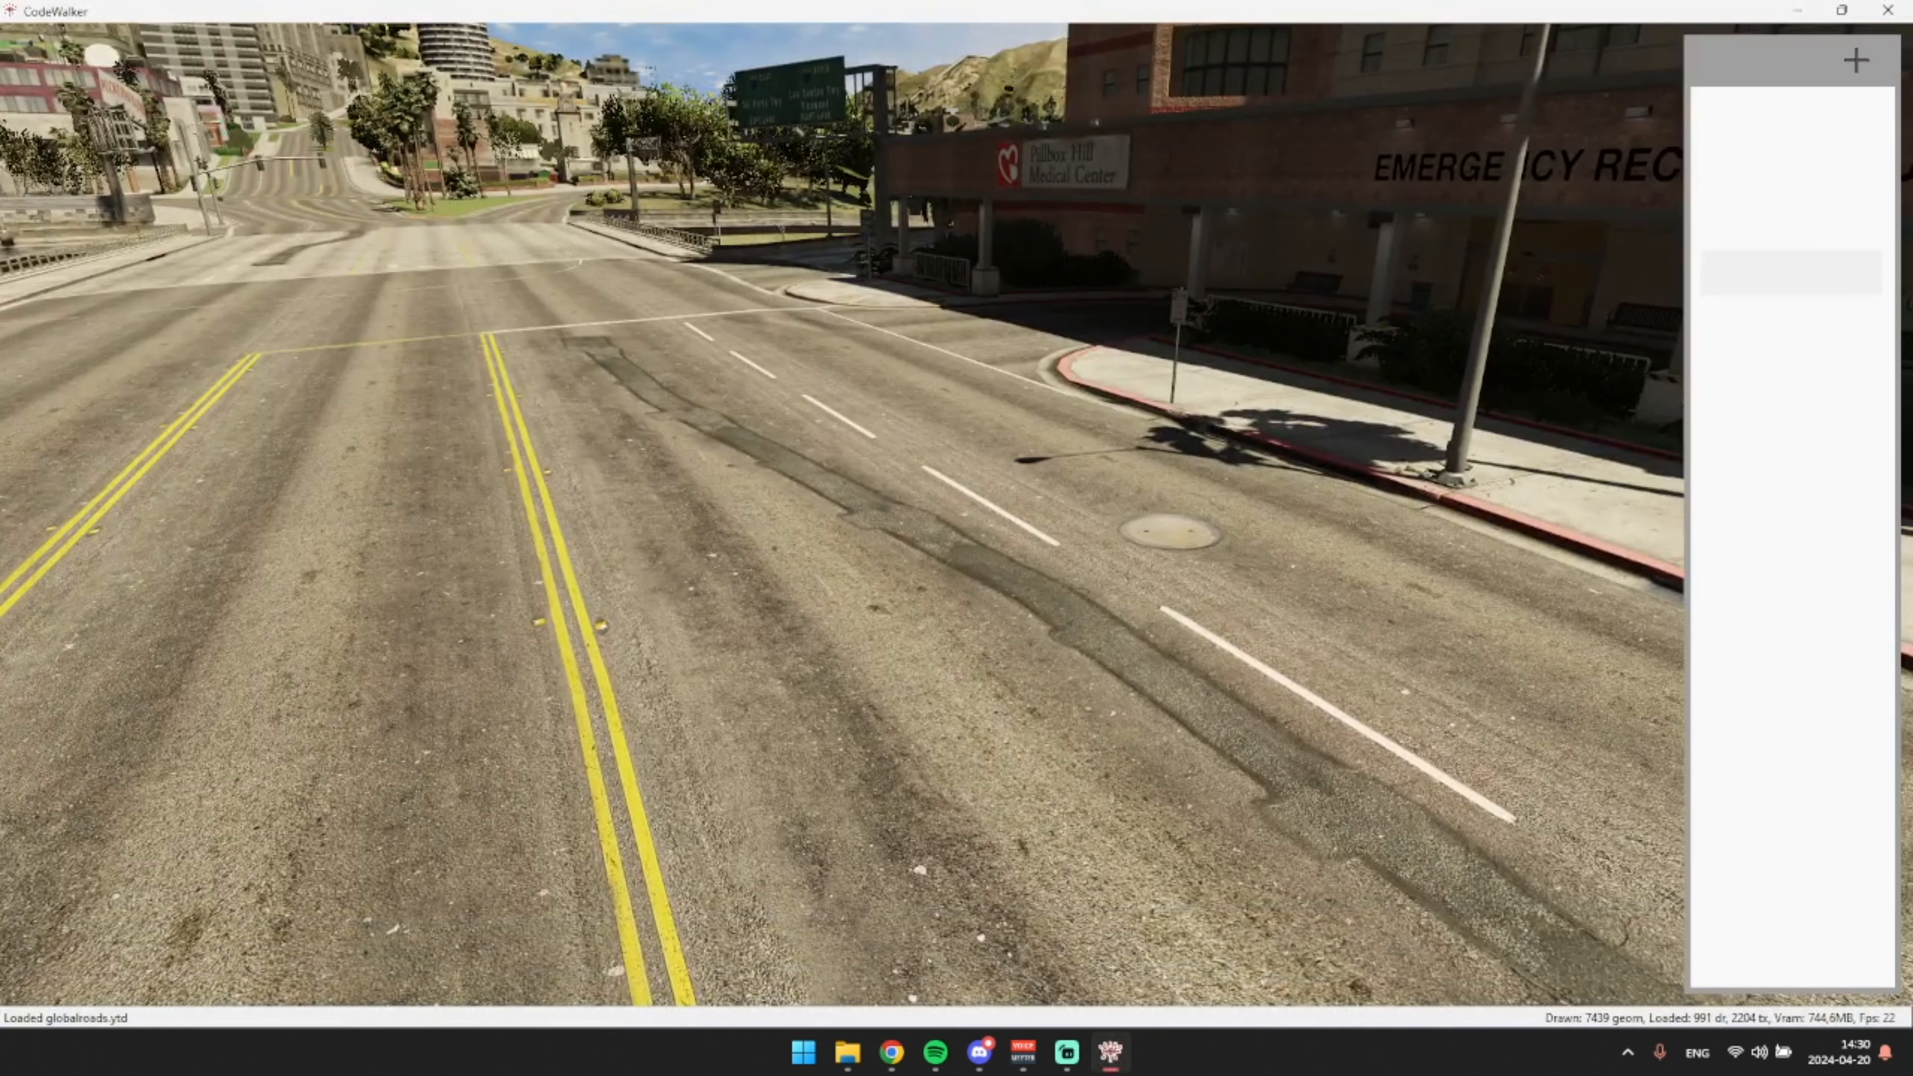
{"action": "left_click_drag", "start_coordinate": [1427, 306], "coordinate": [1362, 287]}
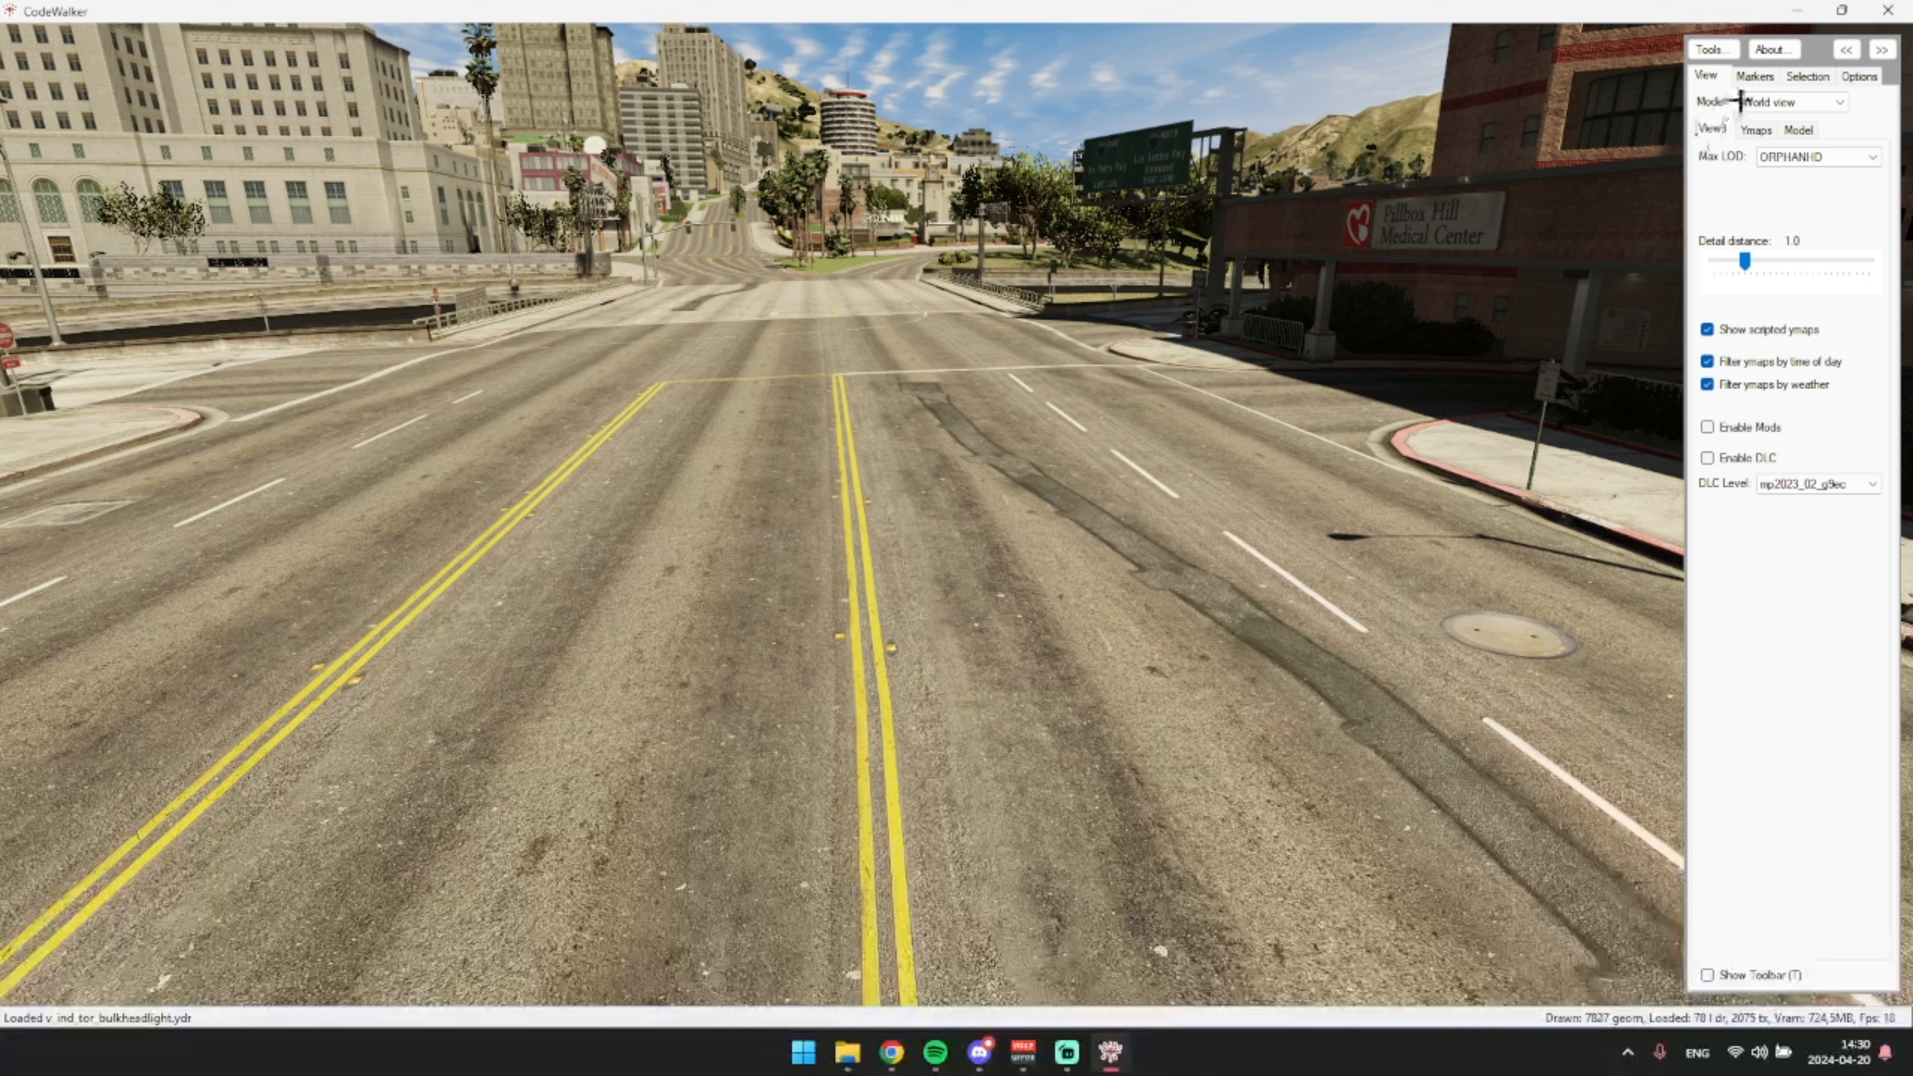
{"action": "left_click", "coordinate": [1807, 75]}
{"action": "left_click", "coordinate": [1724, 78]}
{"action": "left_click", "coordinate": [1756, 77]}
{"action": "left_click", "coordinate": [1707, 76]}
{"action": "left_click", "coordinate": [1819, 77]}
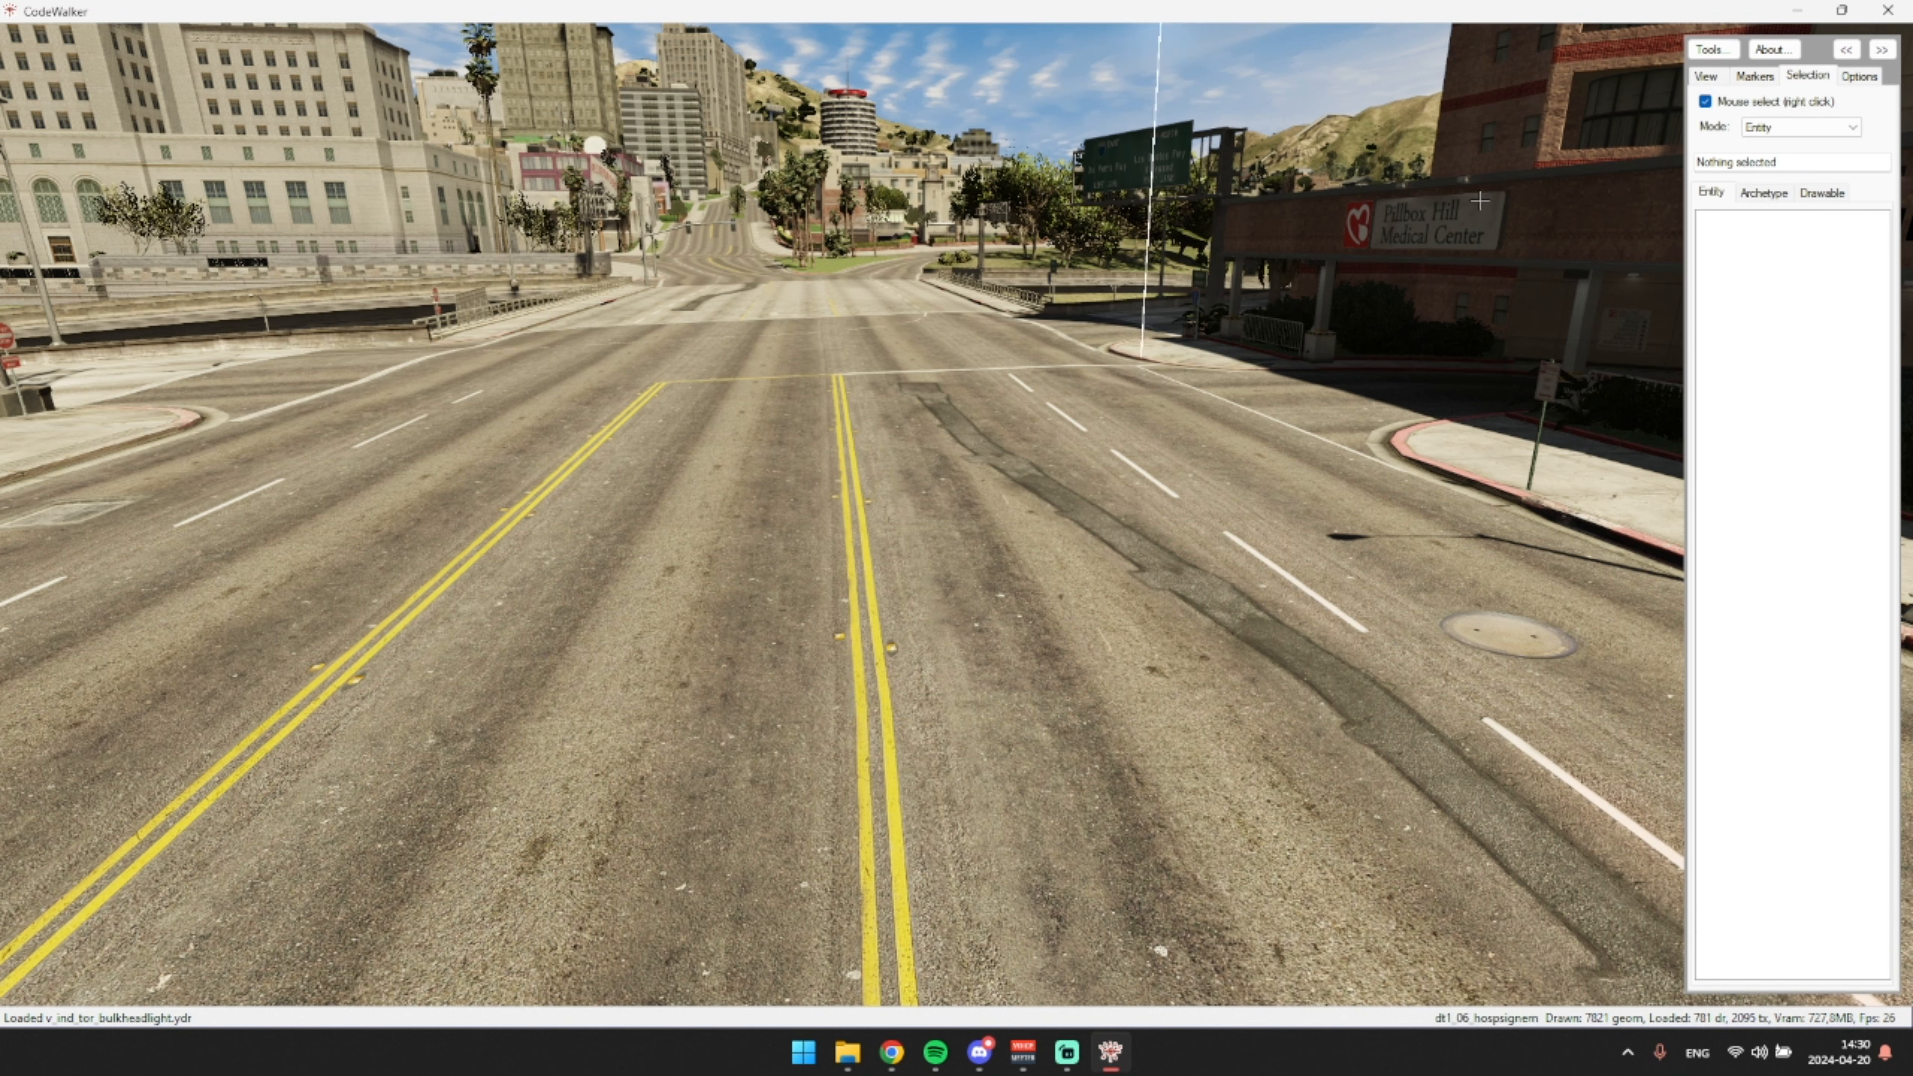
{"action": "left_click_drag", "start_coordinate": [1480, 201], "coordinate": [1420, 217]}
- Display the editing toolbar over the world view
{"action": "left_click", "coordinate": [1709, 76]}
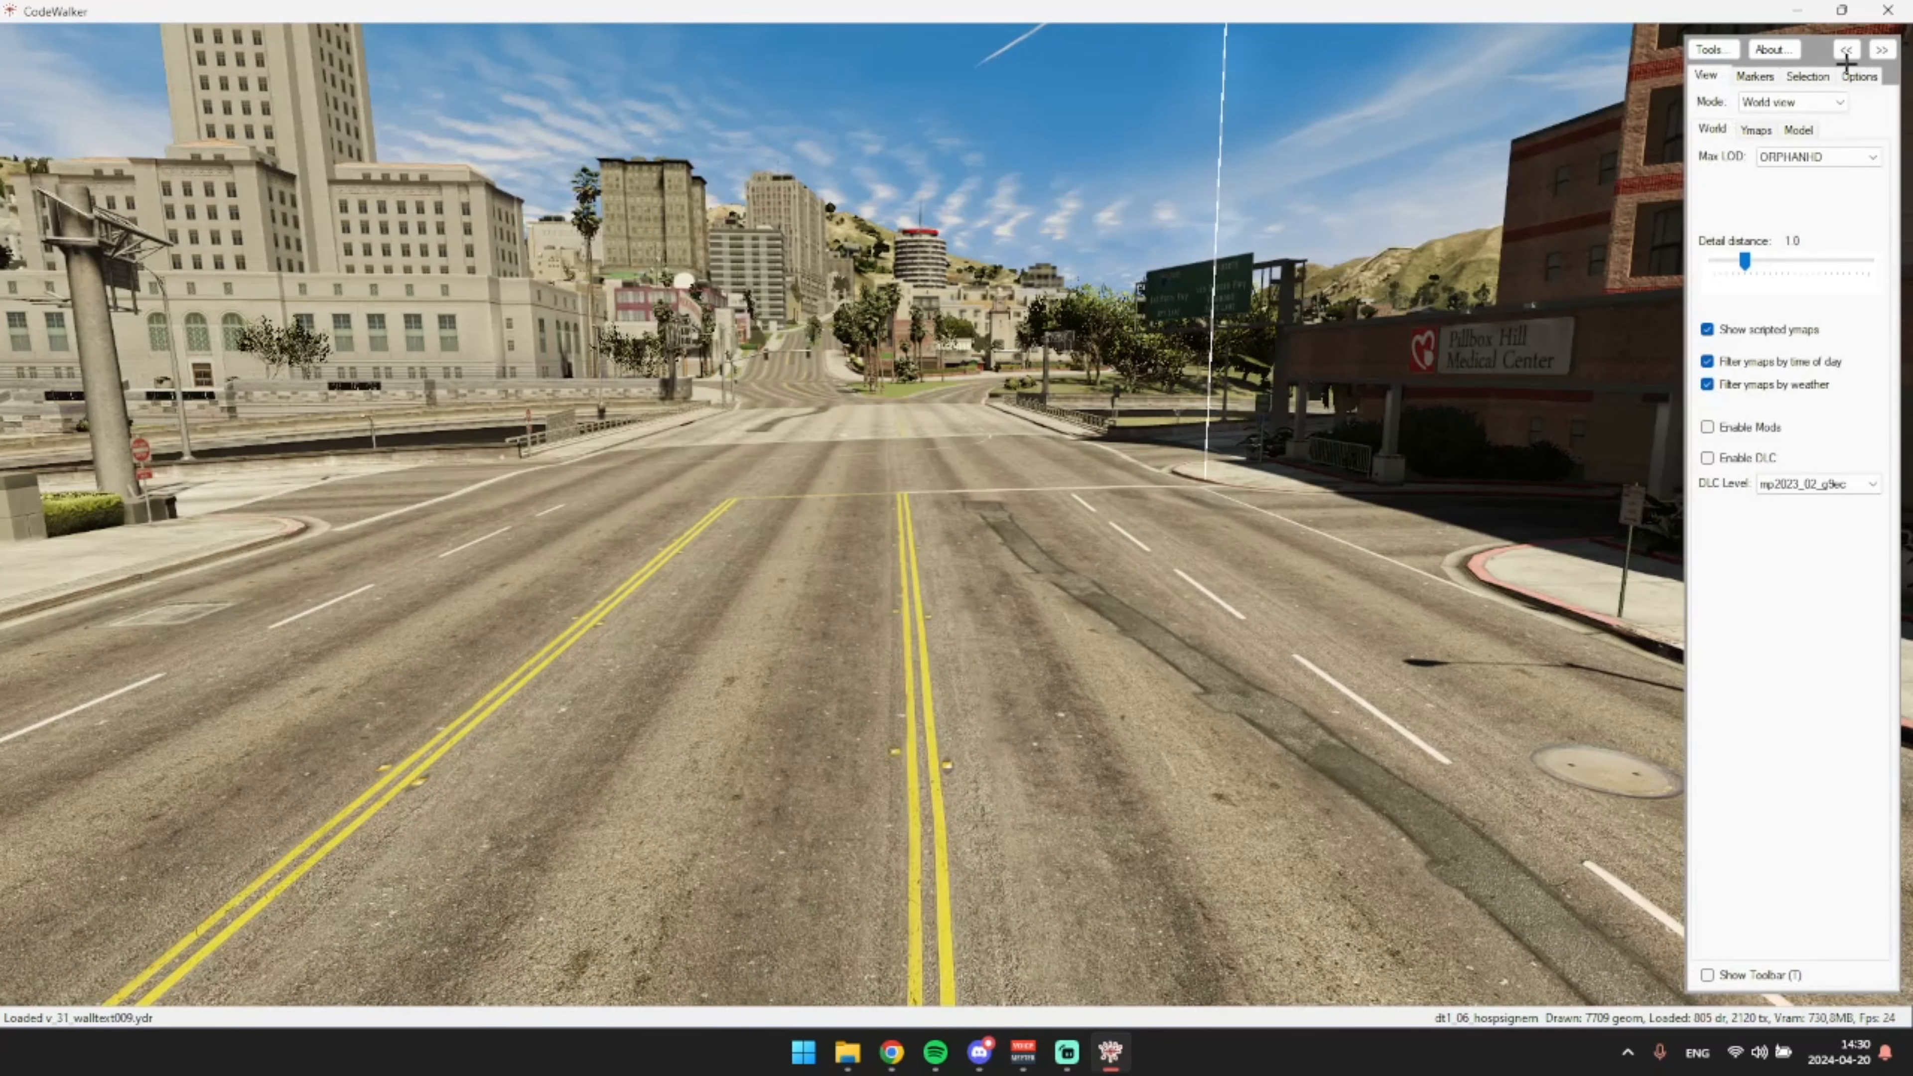
{"action": "left_click", "coordinate": [1728, 50]}
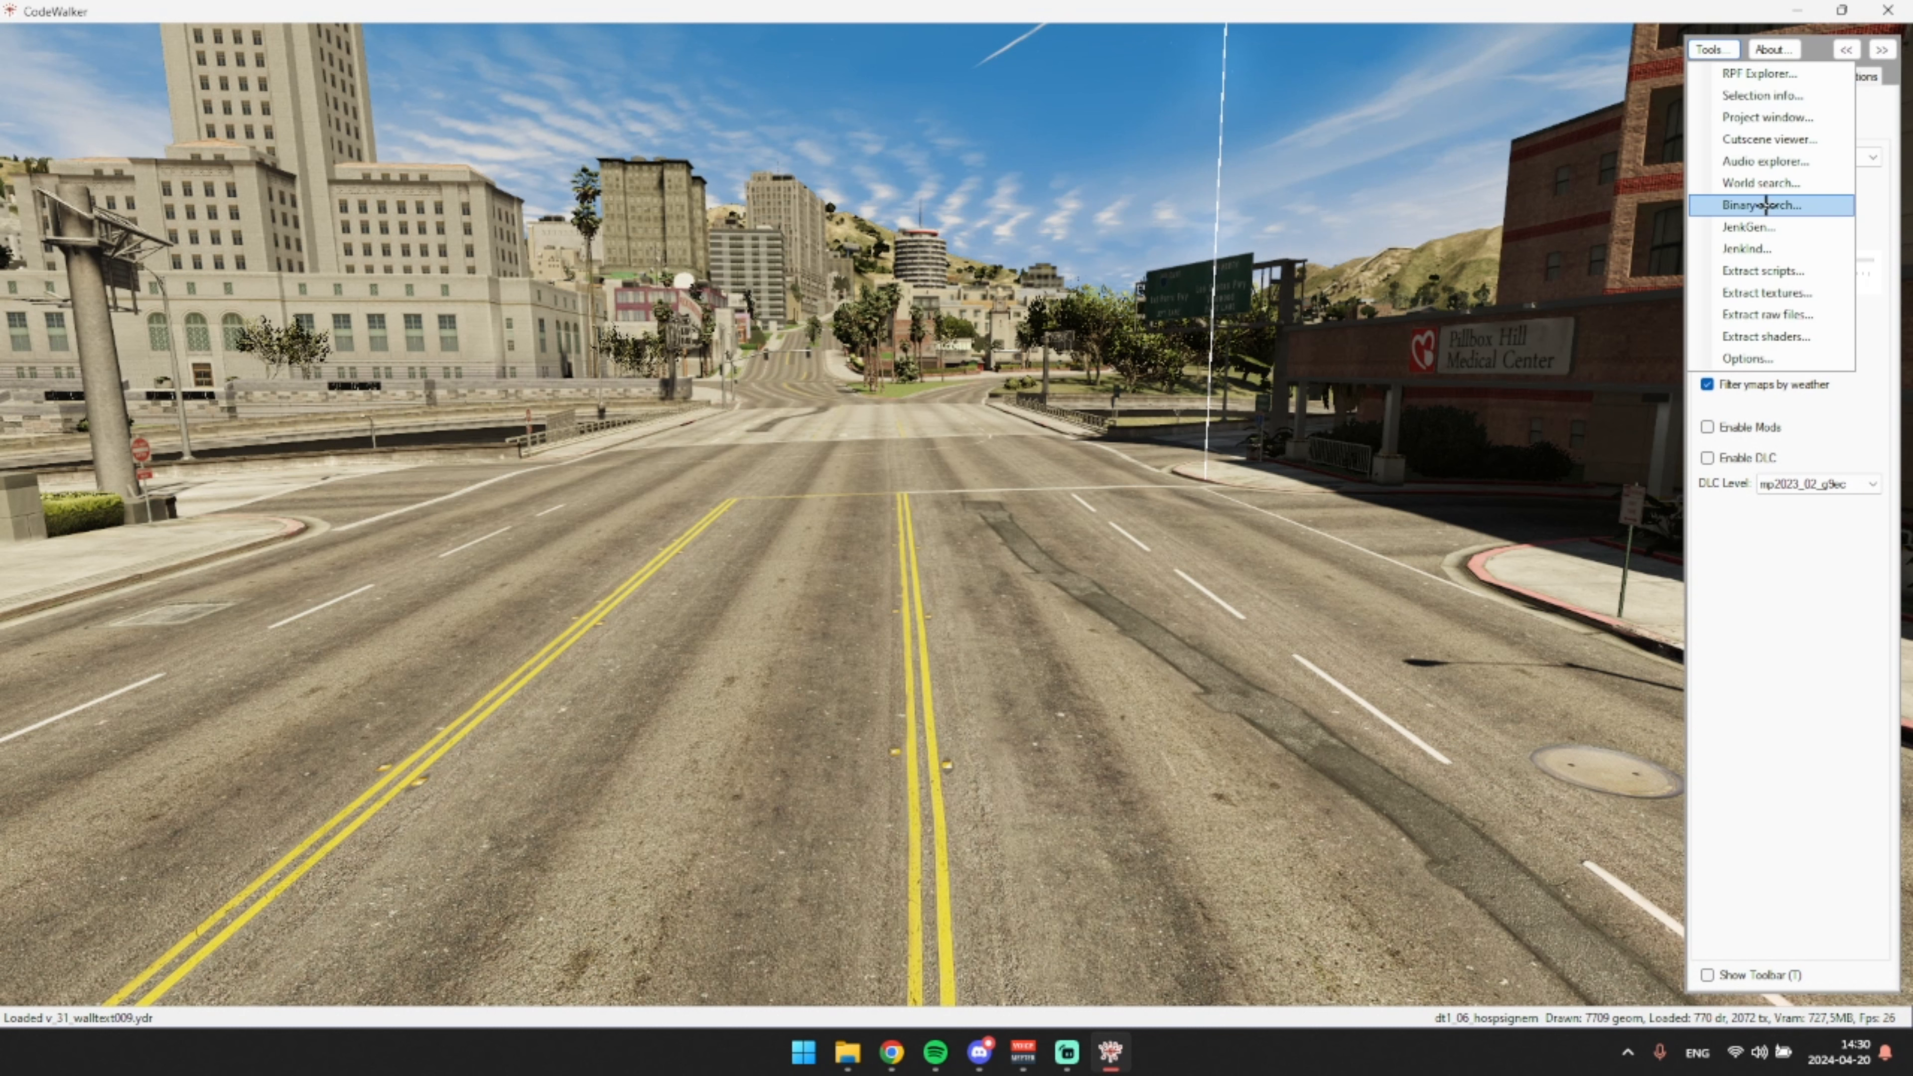
{"action": "left_click_drag", "start_coordinate": [1121, 254], "coordinate": [1090, 261]}
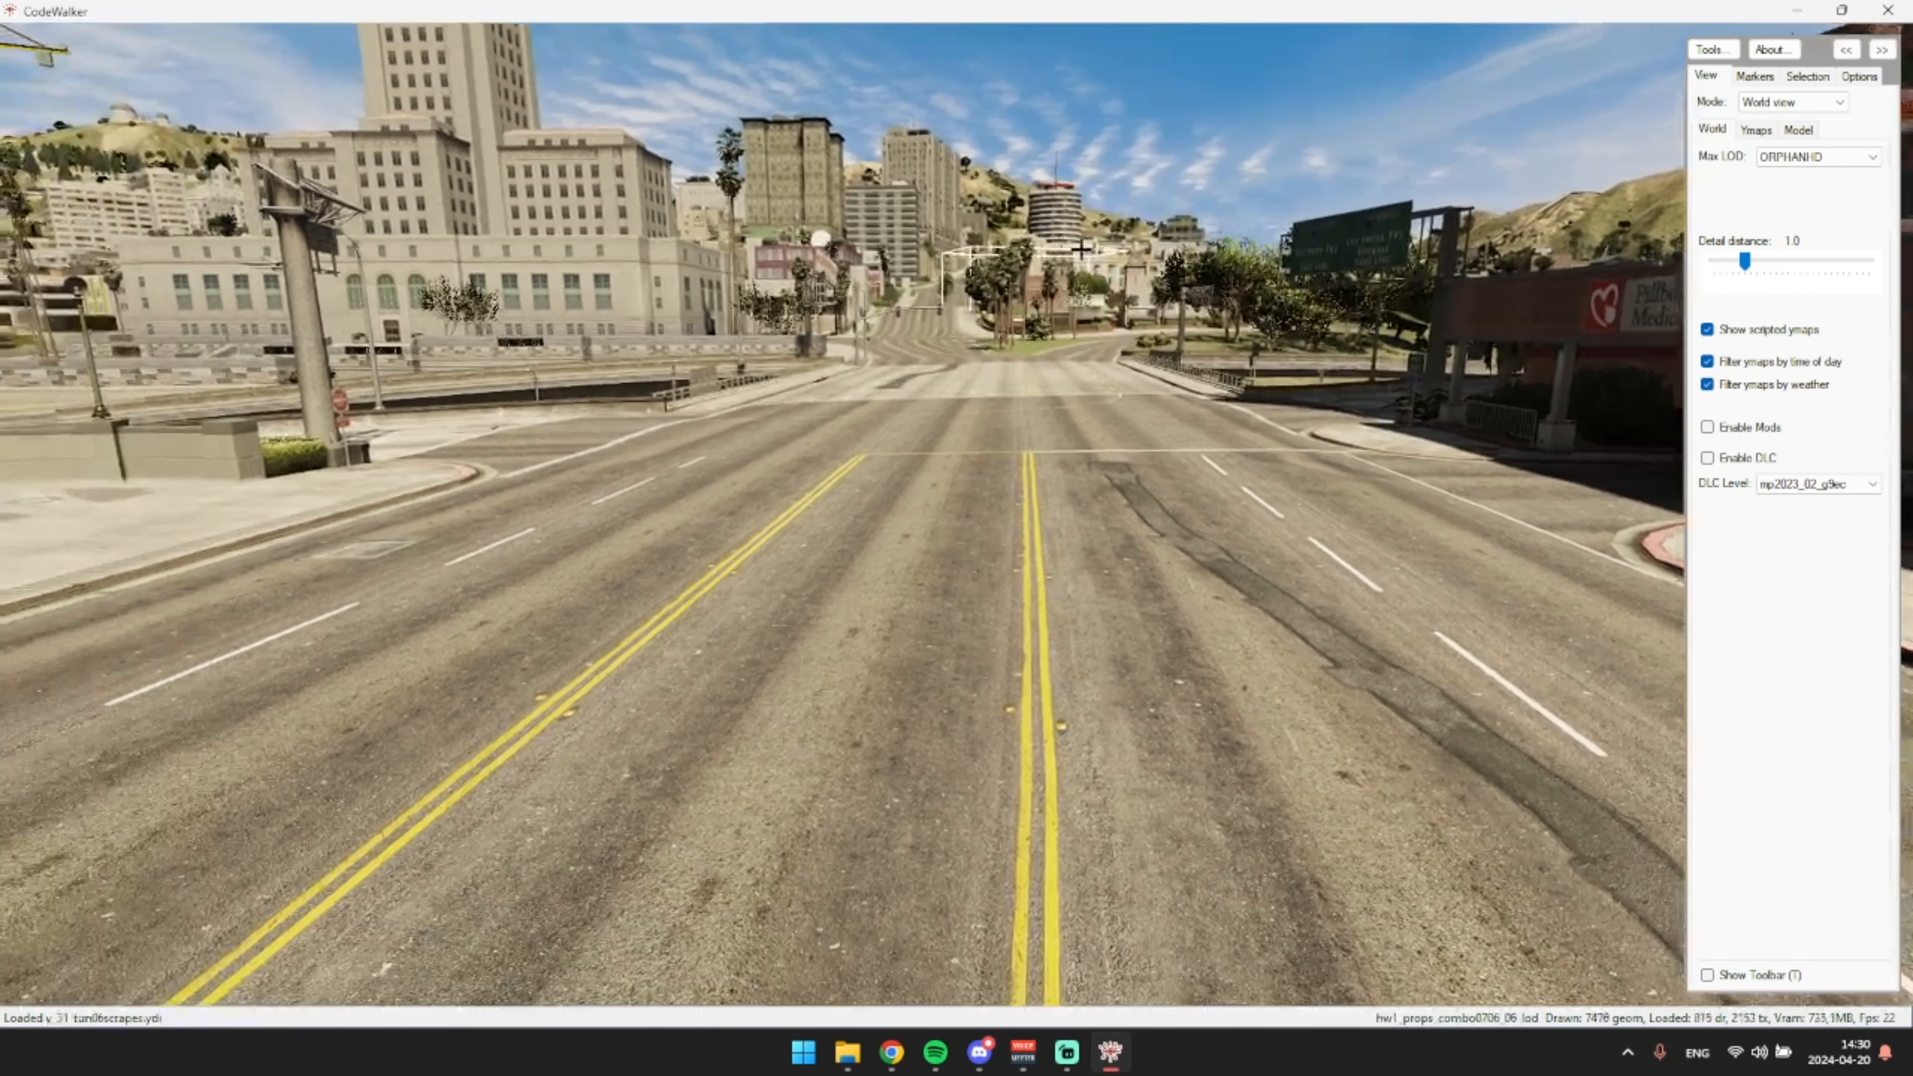
{"action": "key", "text": "t"}
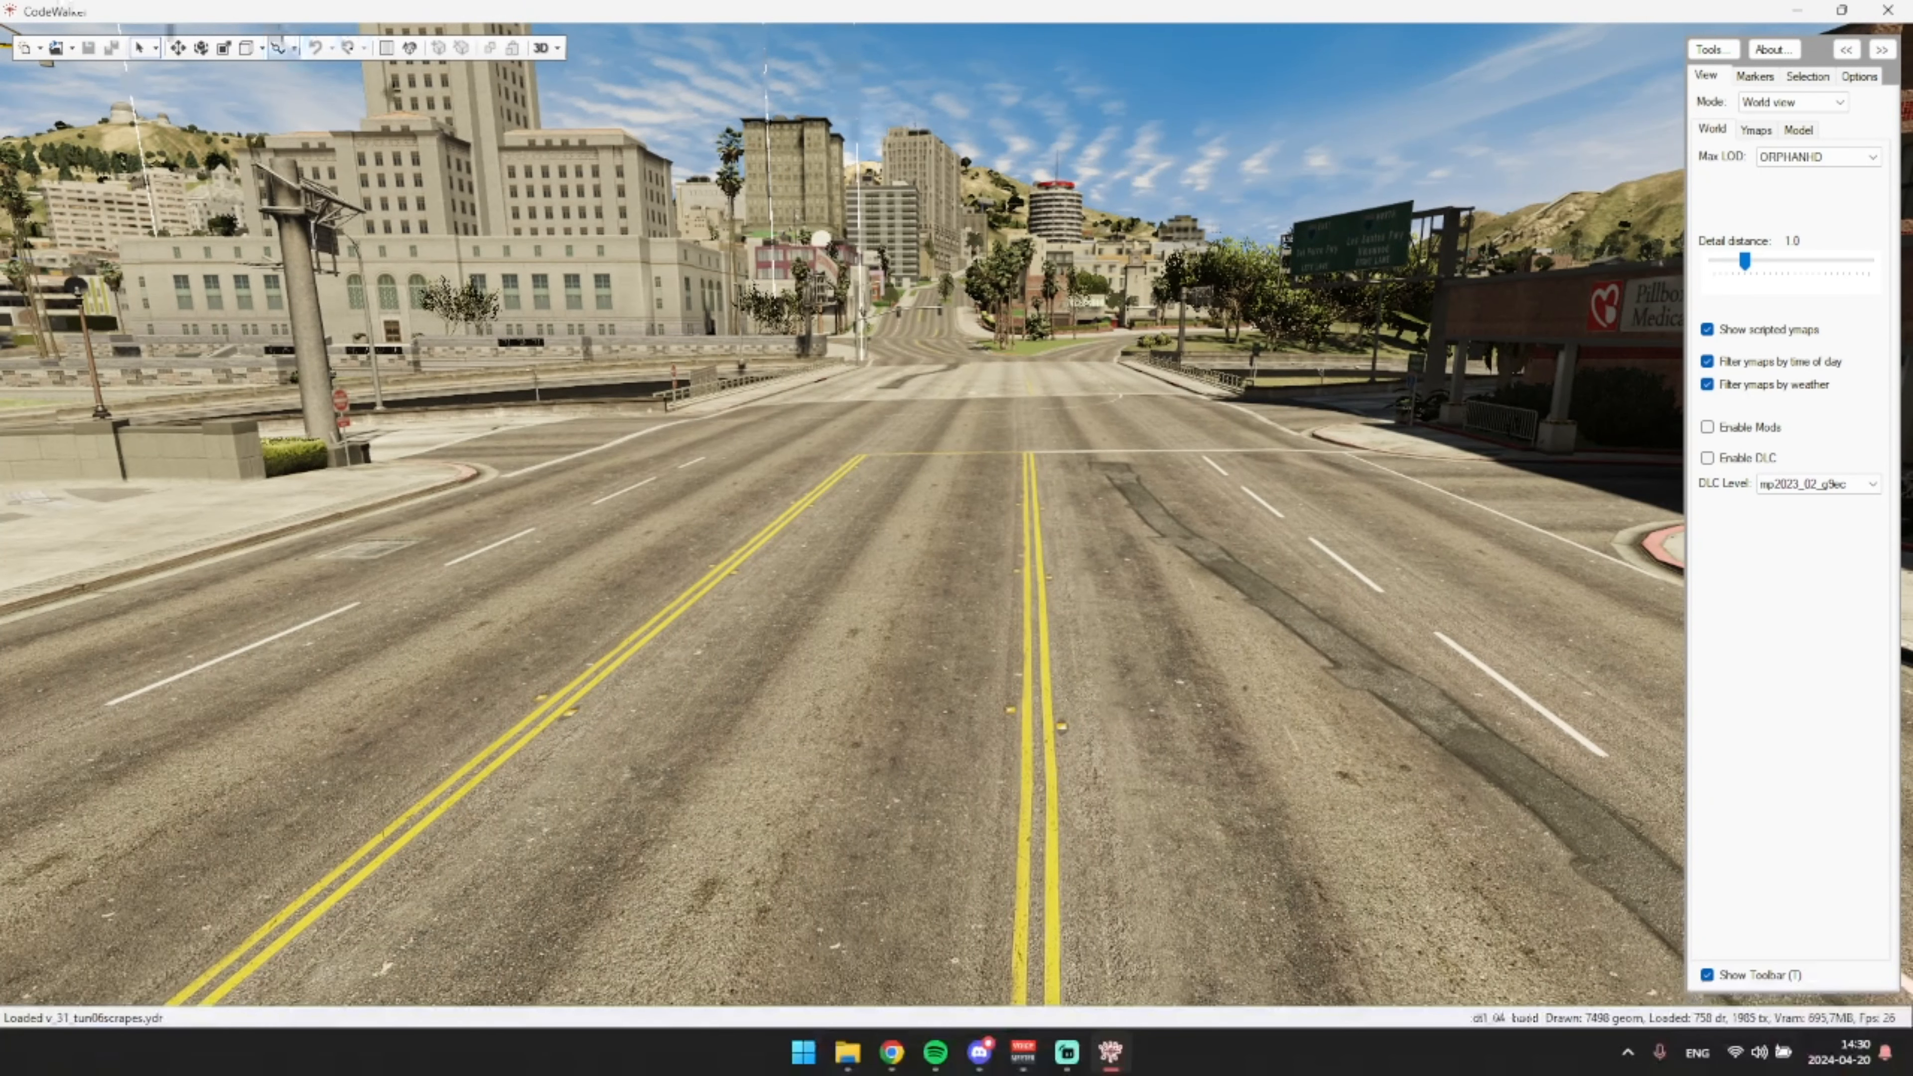
{"action": "left_click_drag", "start_coordinate": [346, 65], "coordinate": [351, 66]}
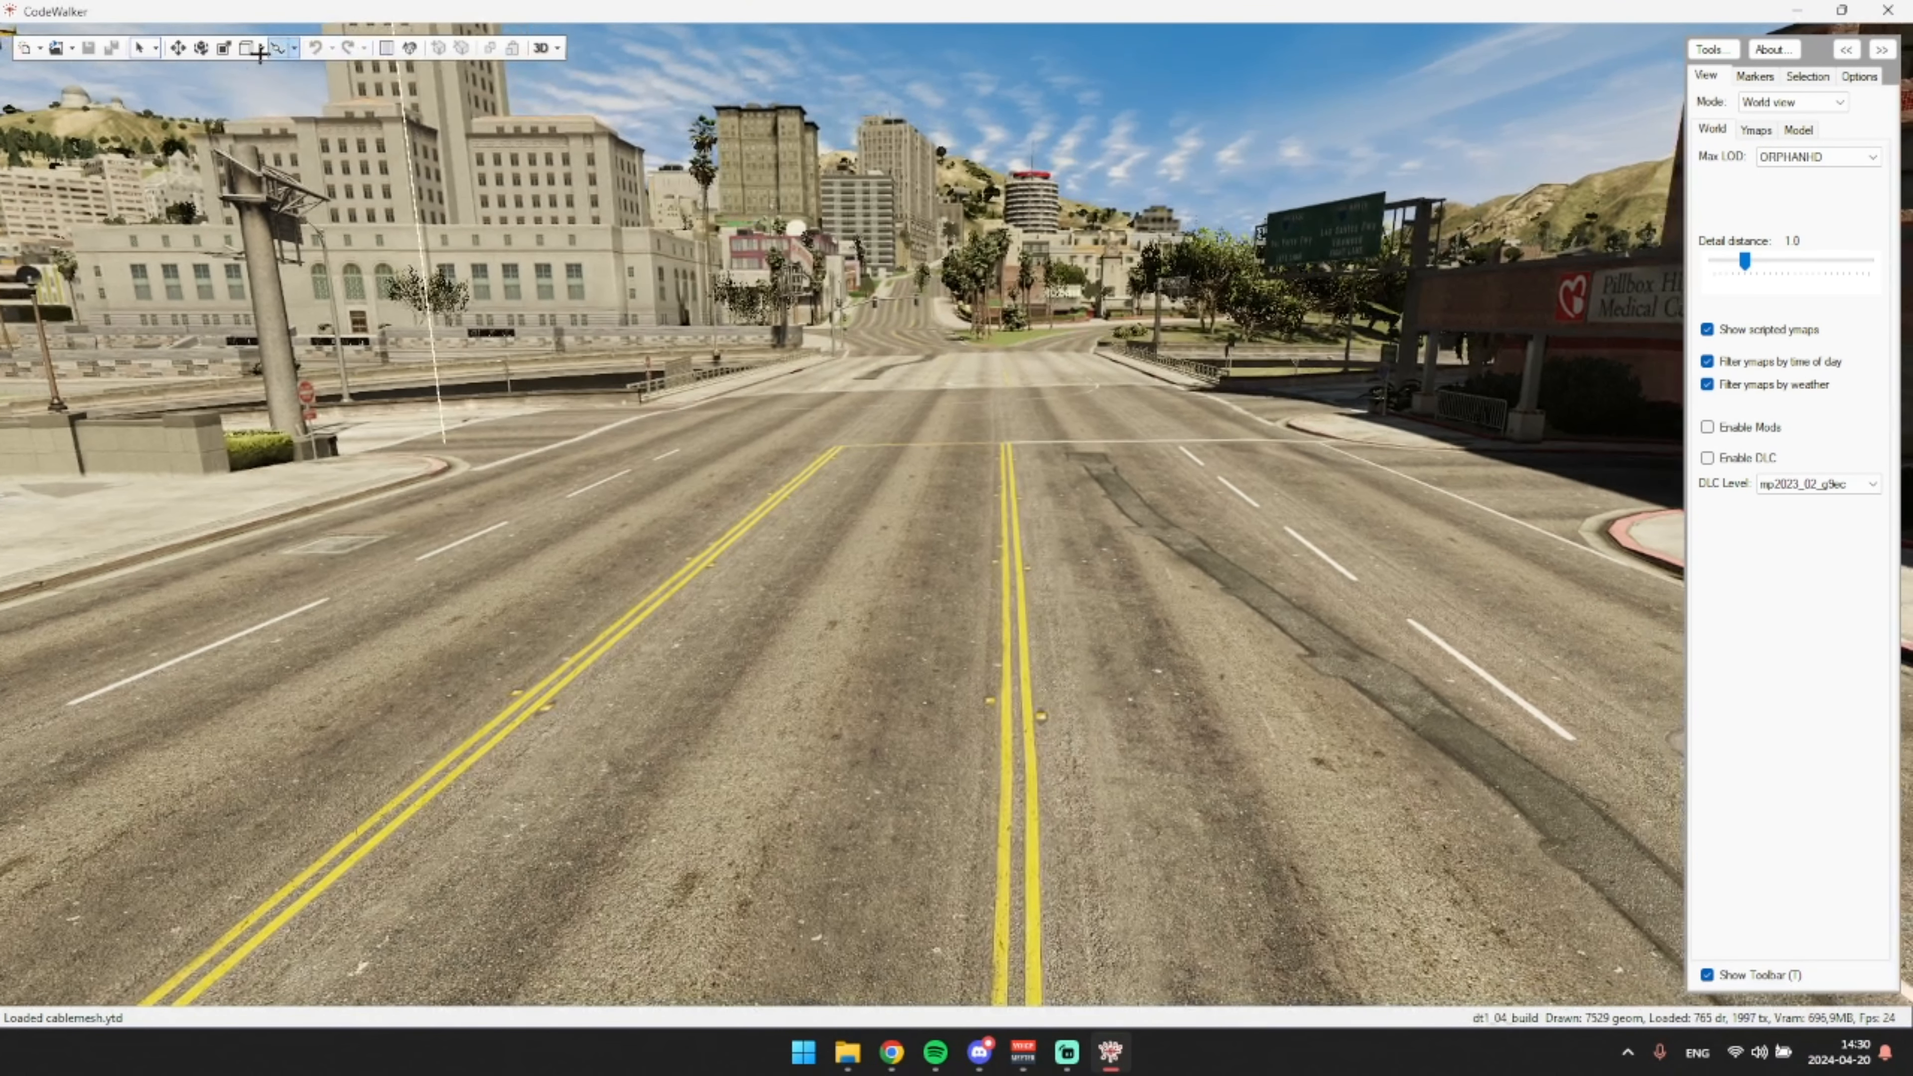
- Start a new project, add a new ymap file to it, and open the file's properties
{"action": "left_click", "coordinate": [22, 47]}
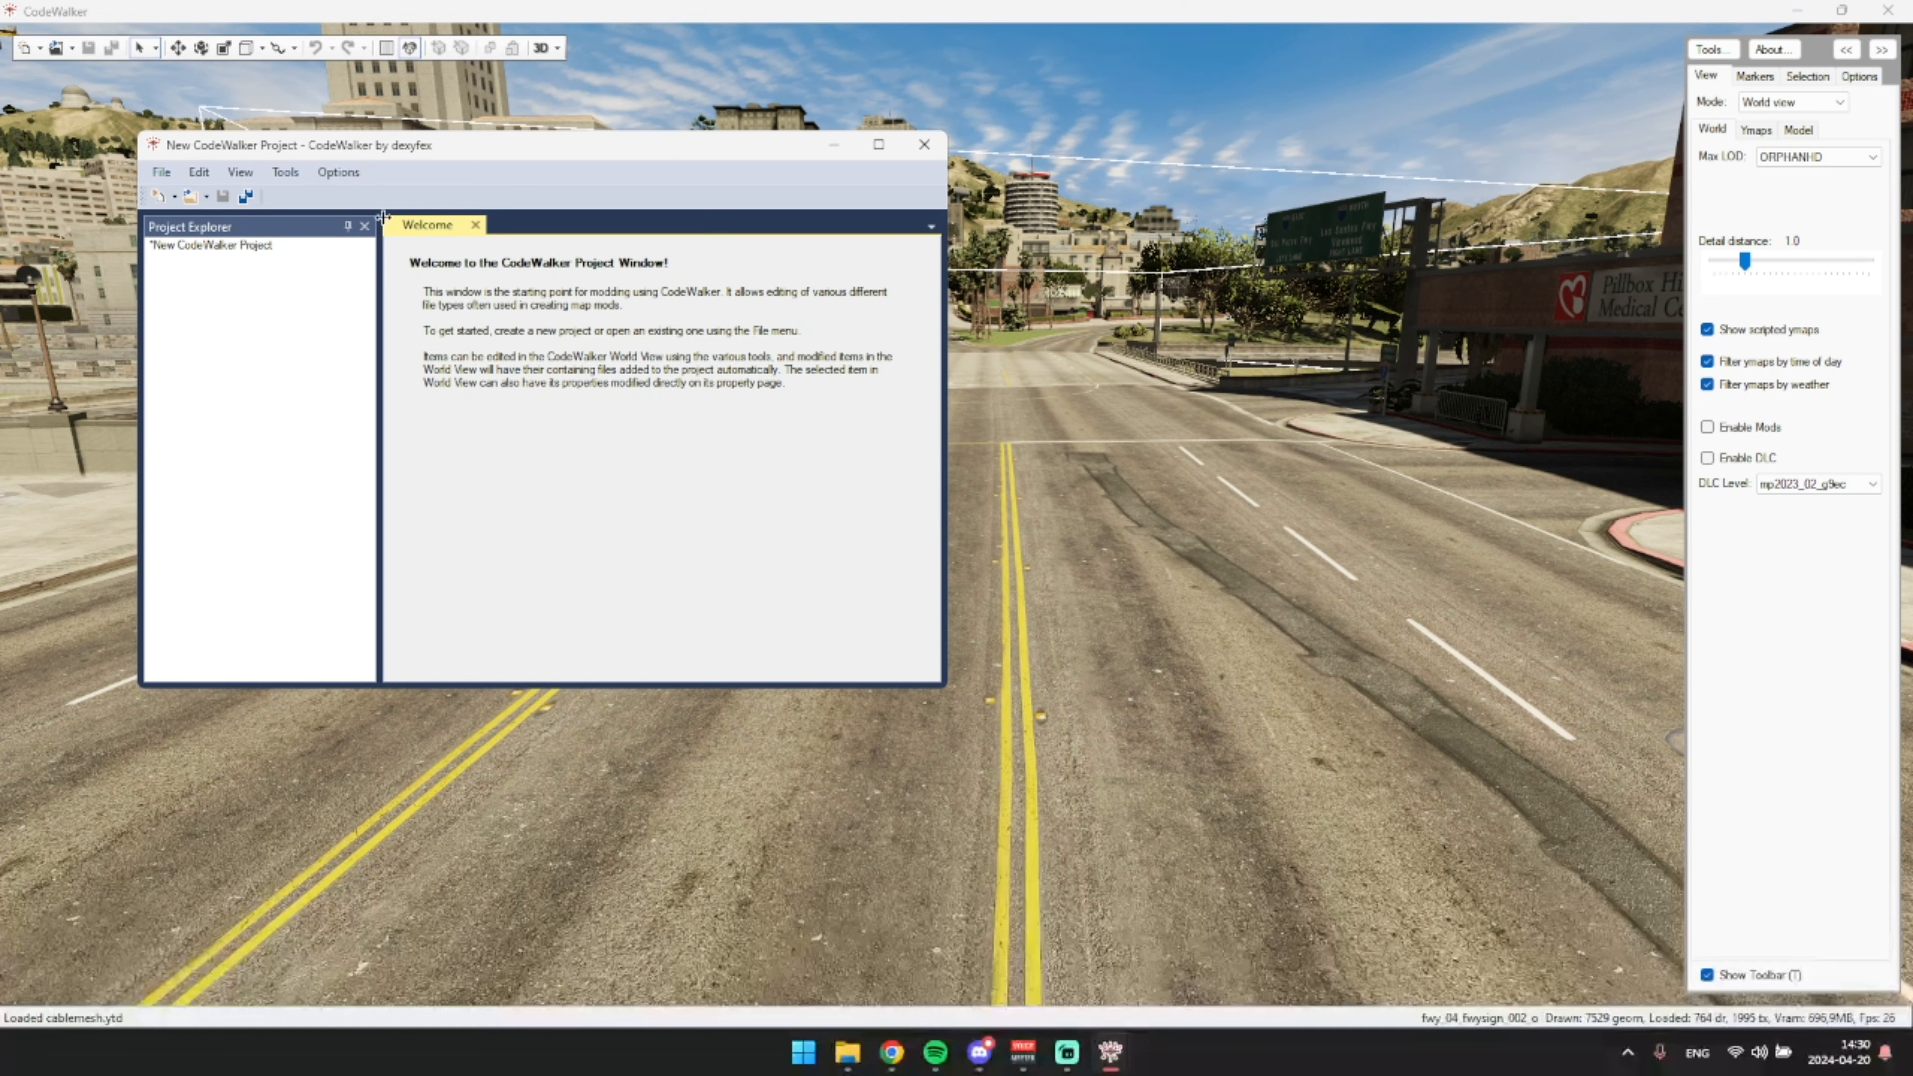
{"action": "left_click", "coordinate": [472, 225]}
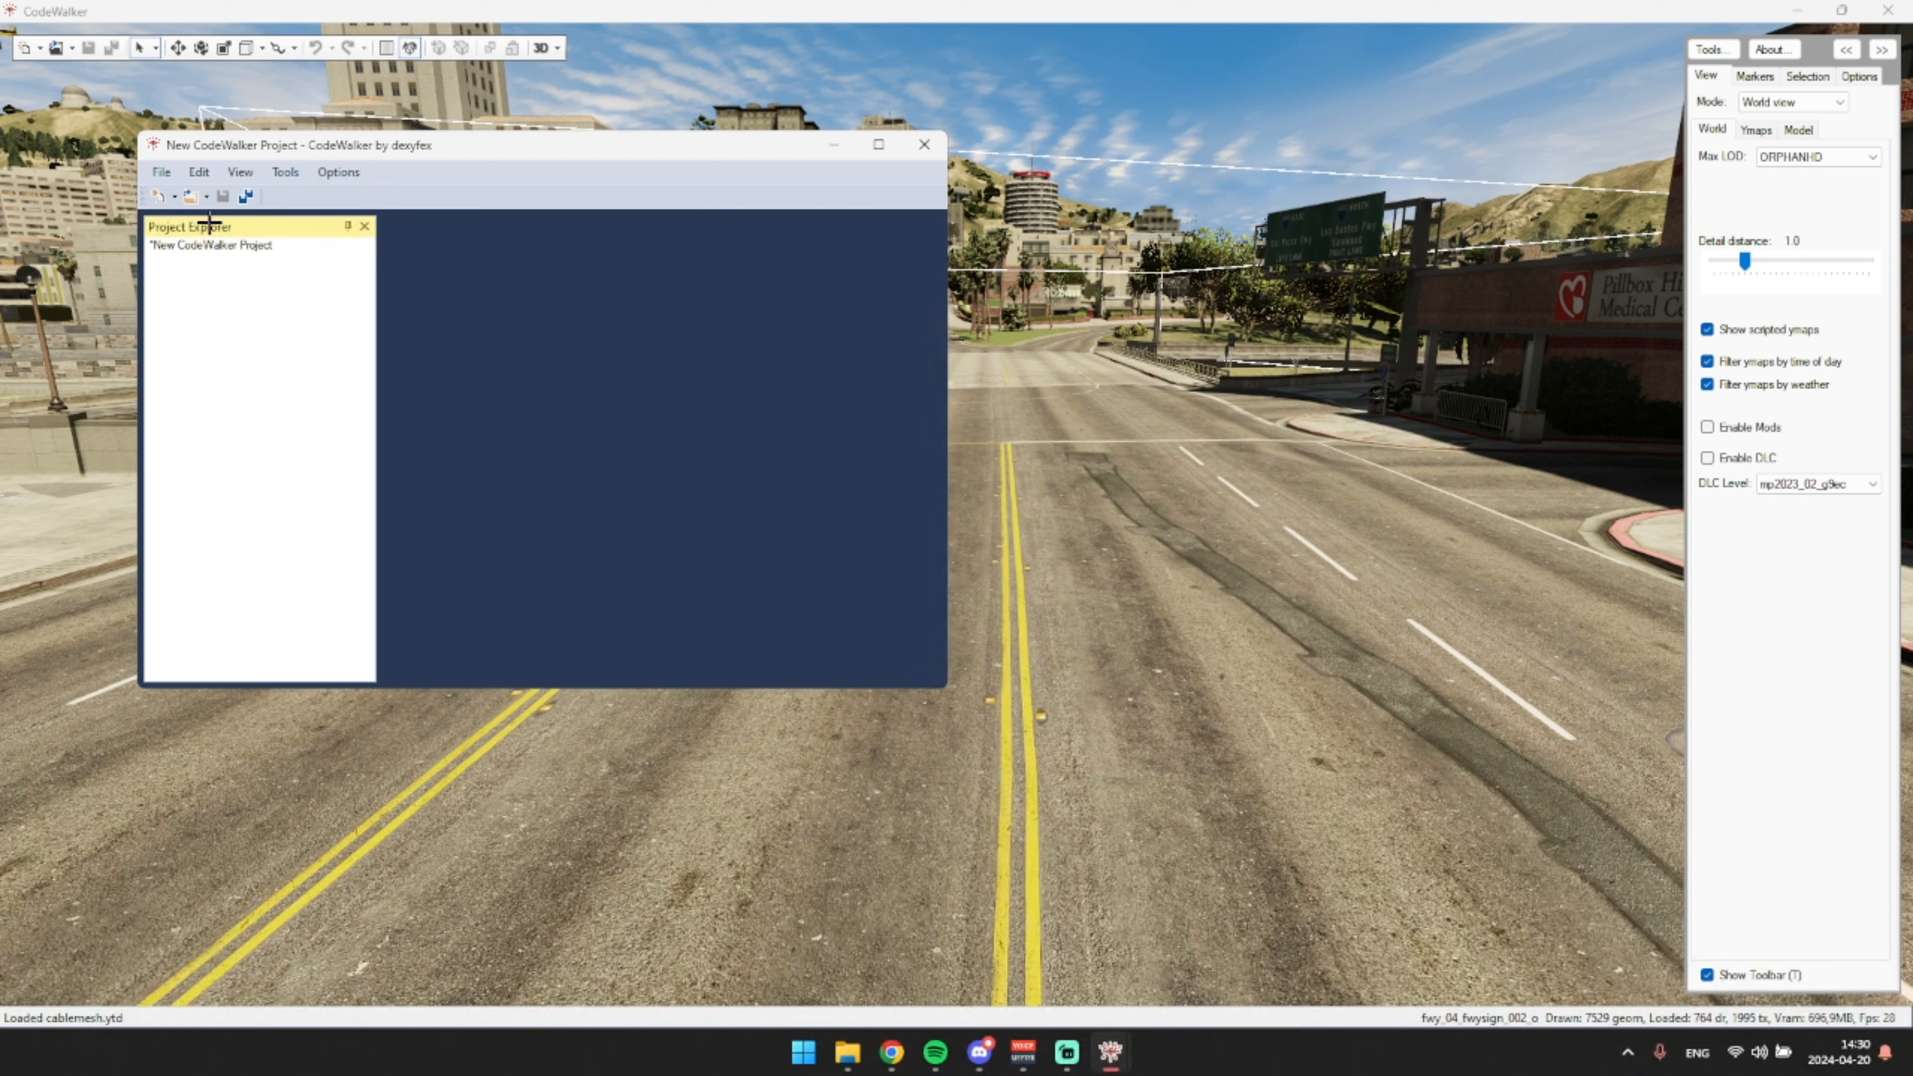
{"action": "left_click", "coordinate": [163, 172]}
{"action": "mouse_move", "coordinate": [191, 197]}
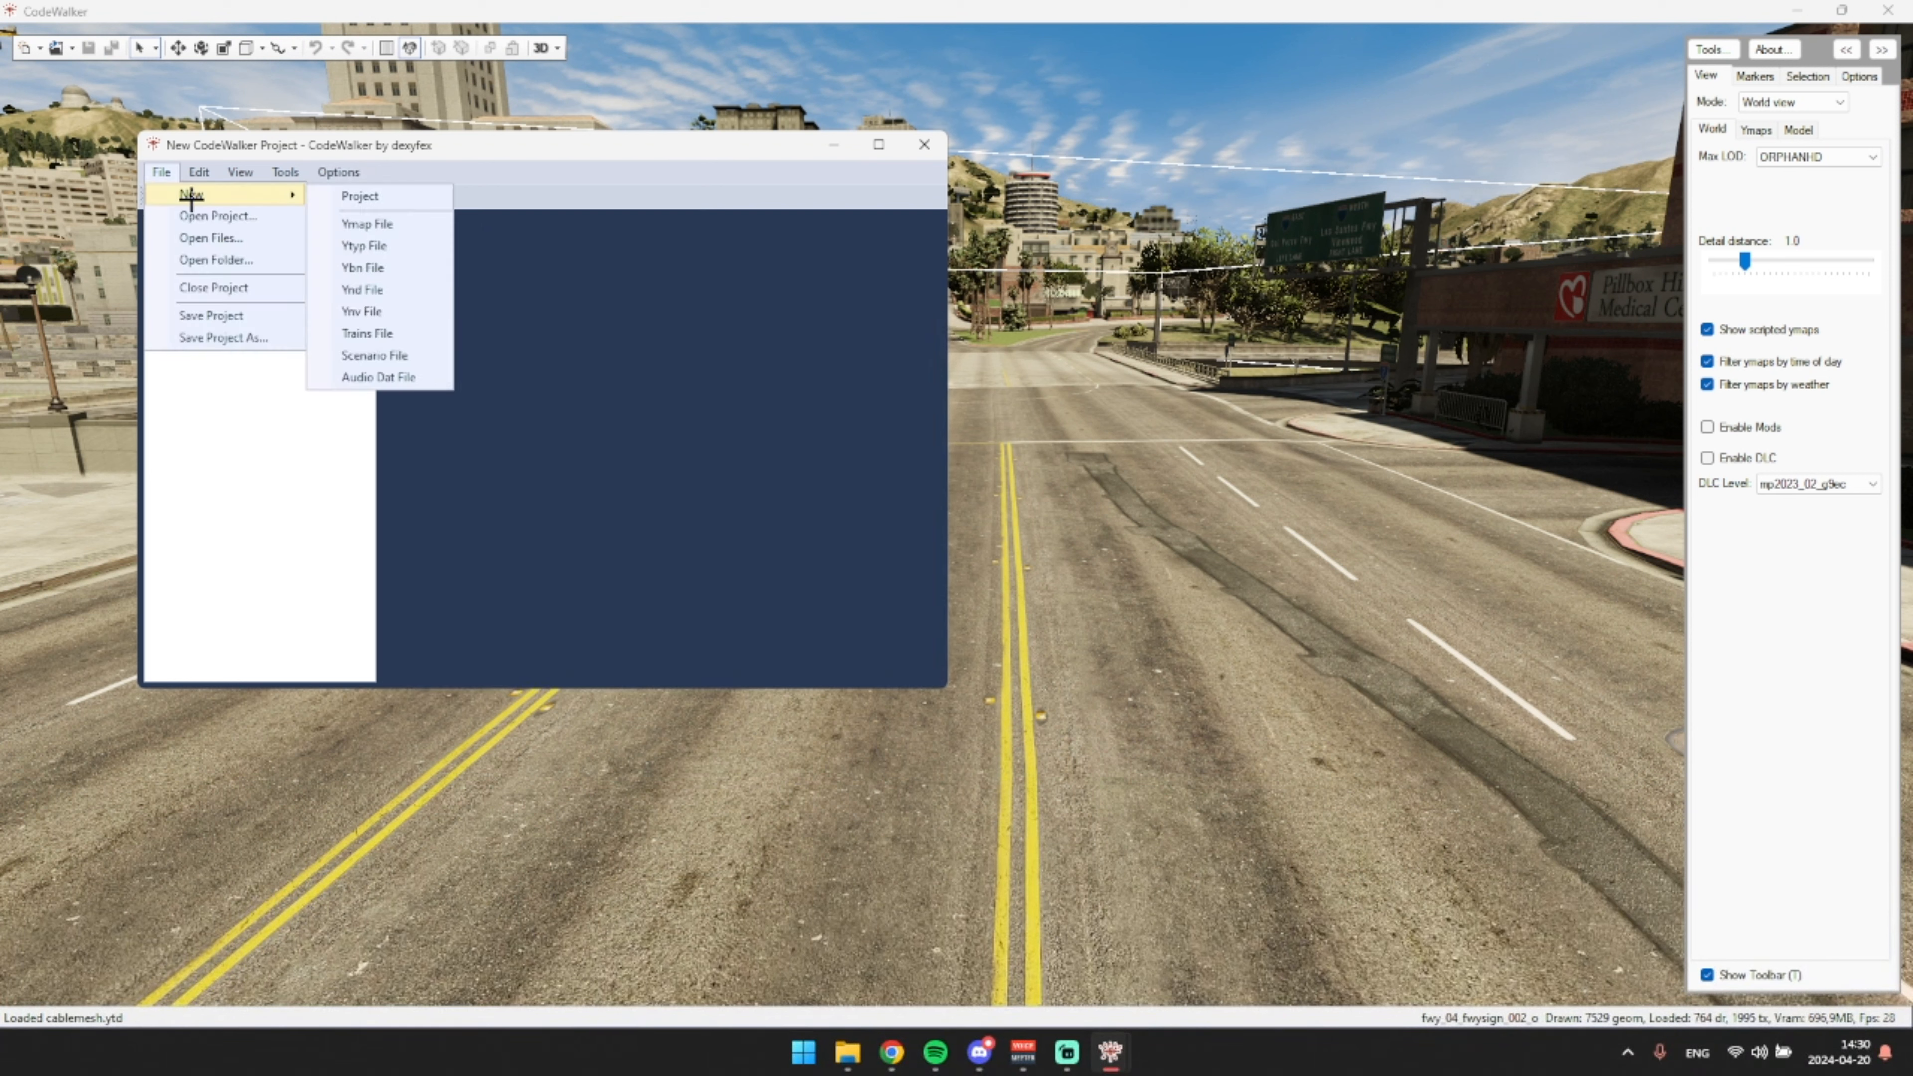
{"action": "left_click", "coordinate": [343, 223]}
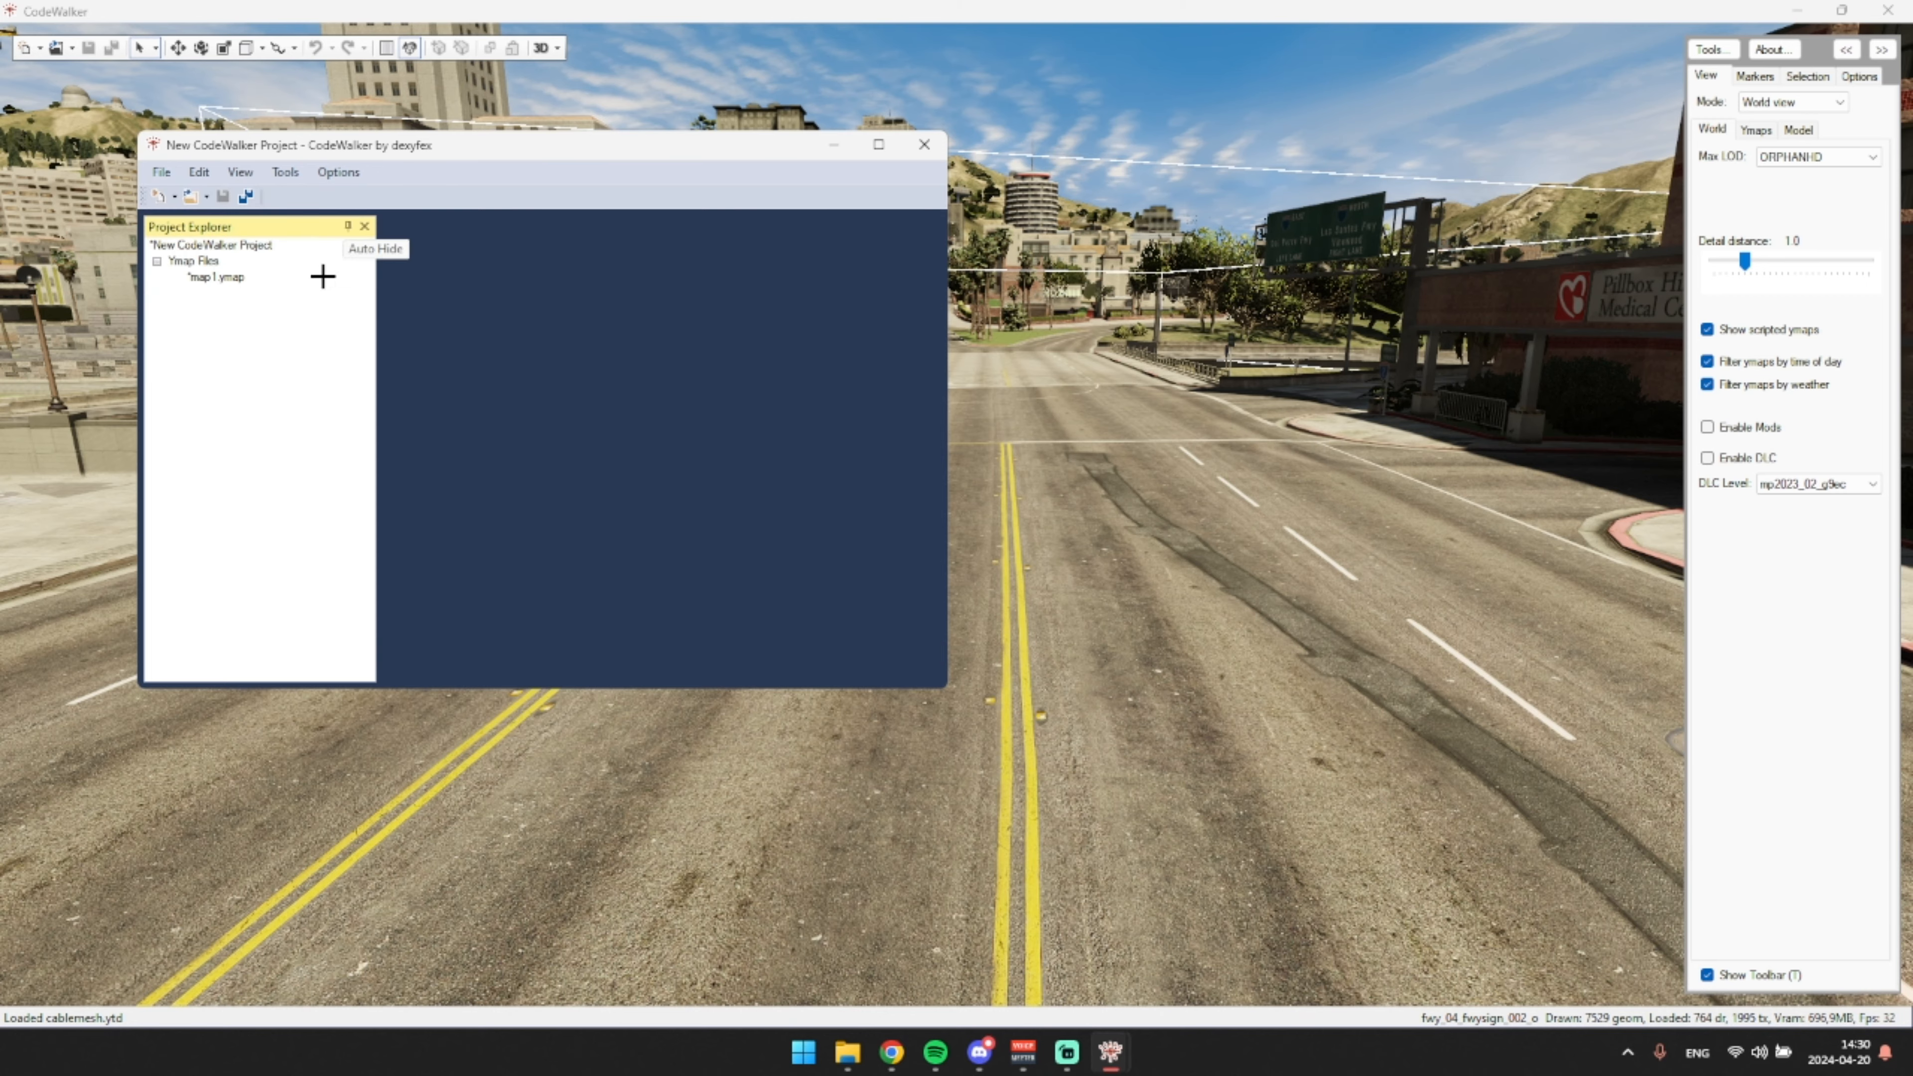
{"action": "double_click", "coordinate": [258, 278]}
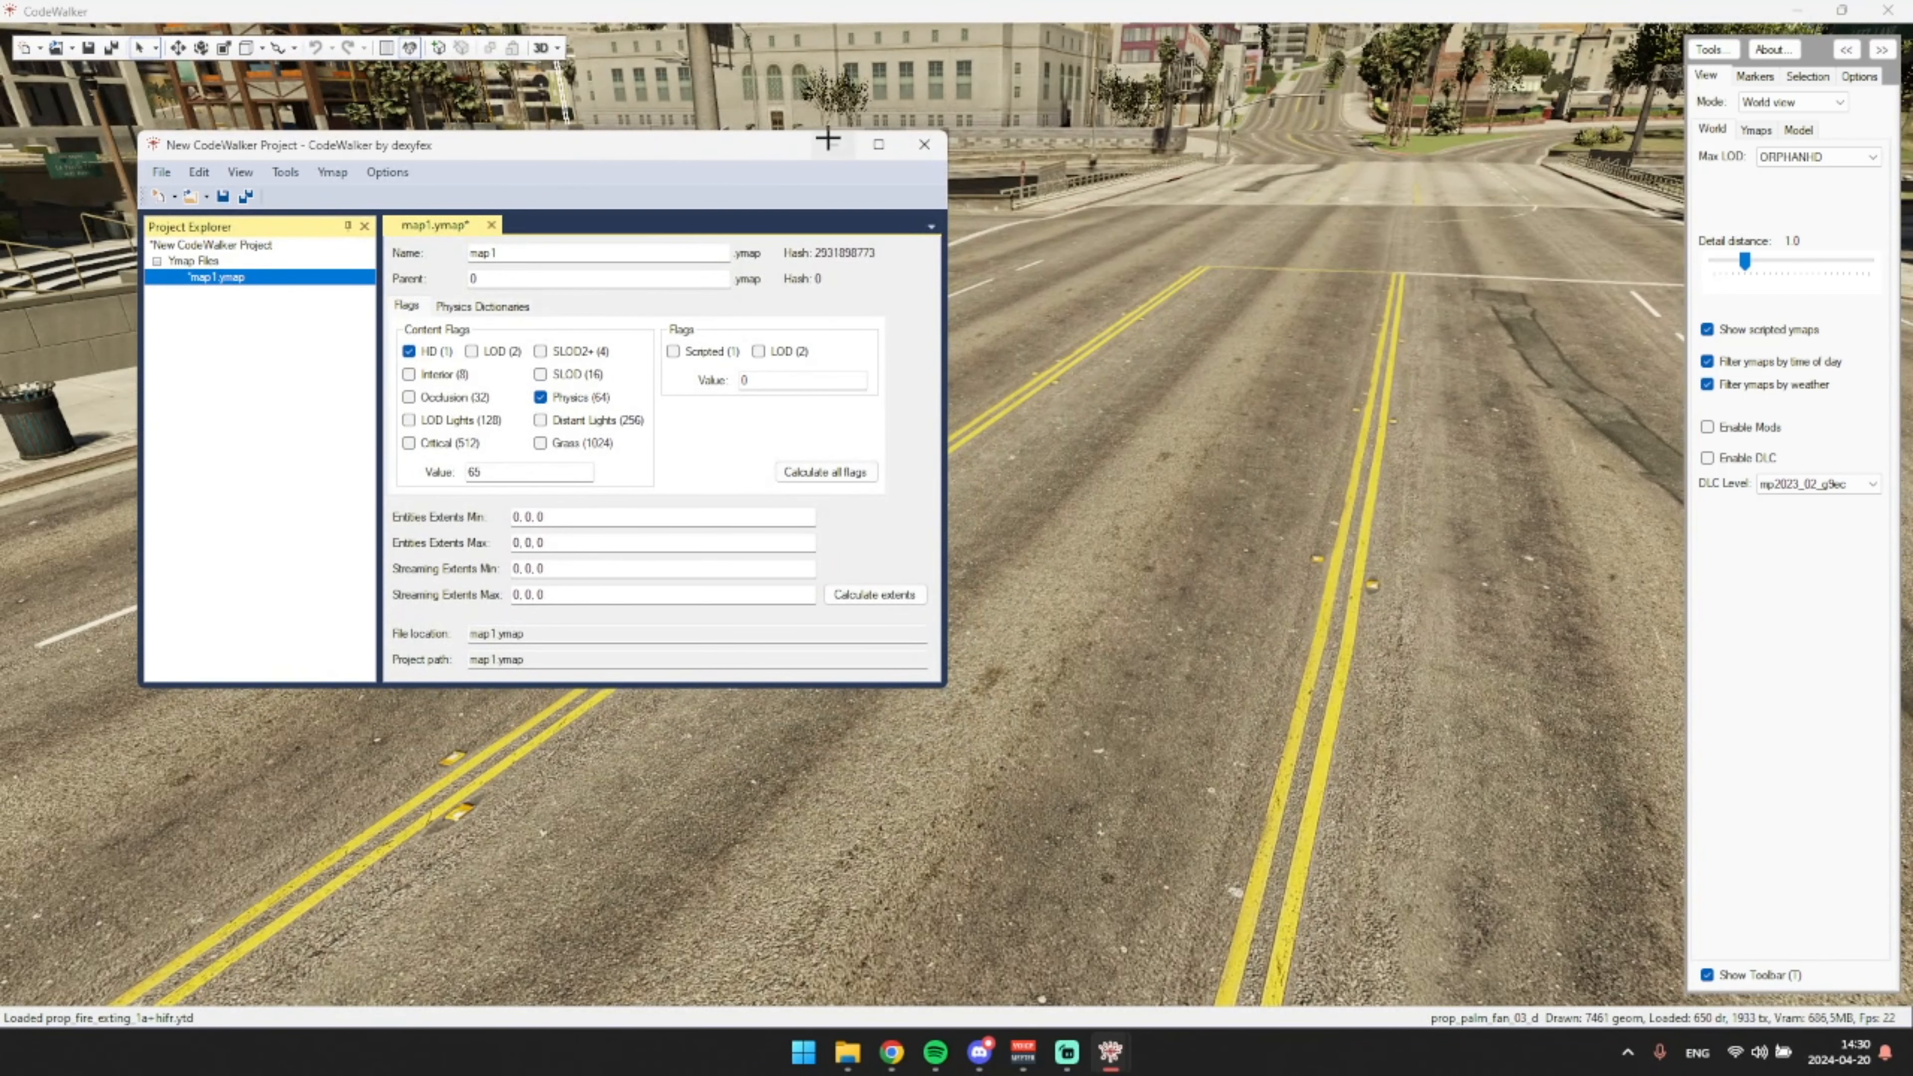
- Add a new entity to the new ymap file, placed above the road
{"action": "left_click", "coordinate": [828, 139]}
{"action": "left_click_drag", "start_coordinate": [832, 158], "coordinate": [845, 229]}
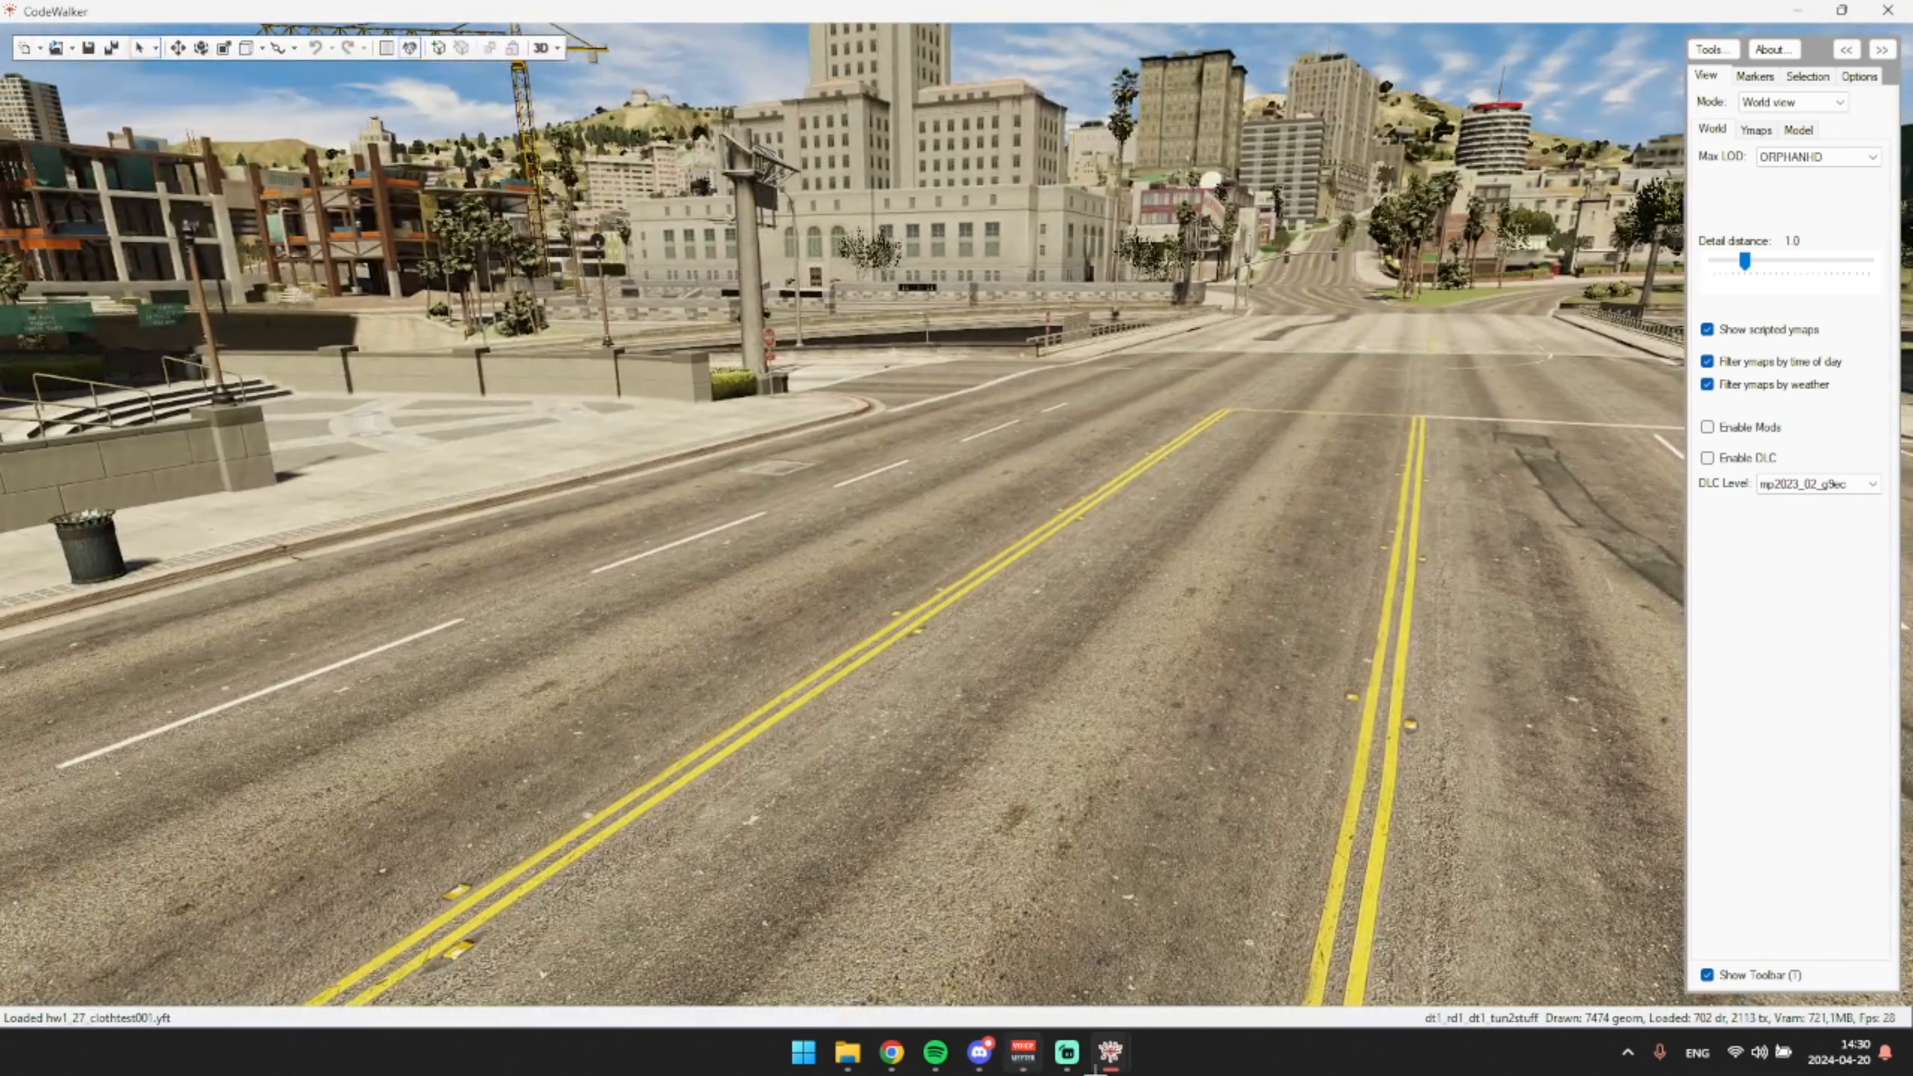
{"action": "mouse_move", "coordinate": [1110, 1052]}
{"action": "left_click", "coordinate": [1238, 946]}
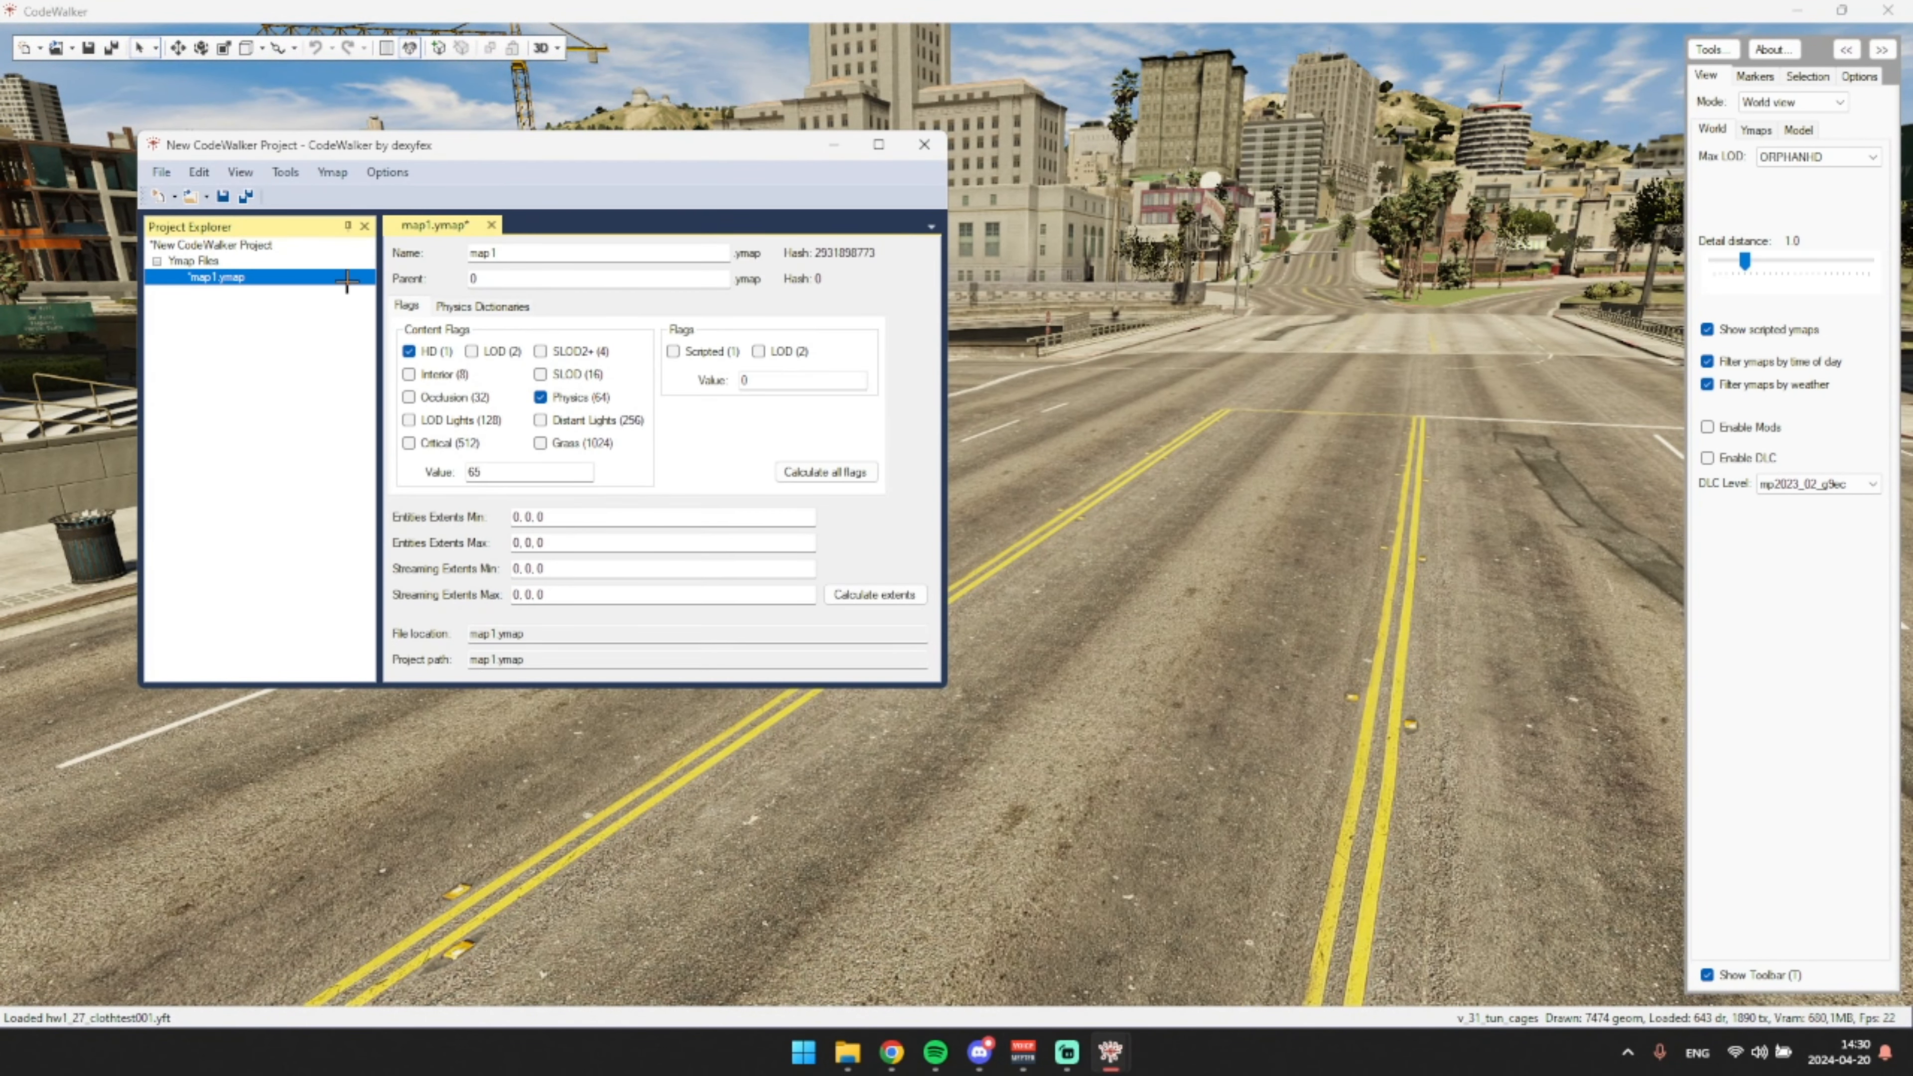
{"action": "left_click", "coordinate": [334, 173]}
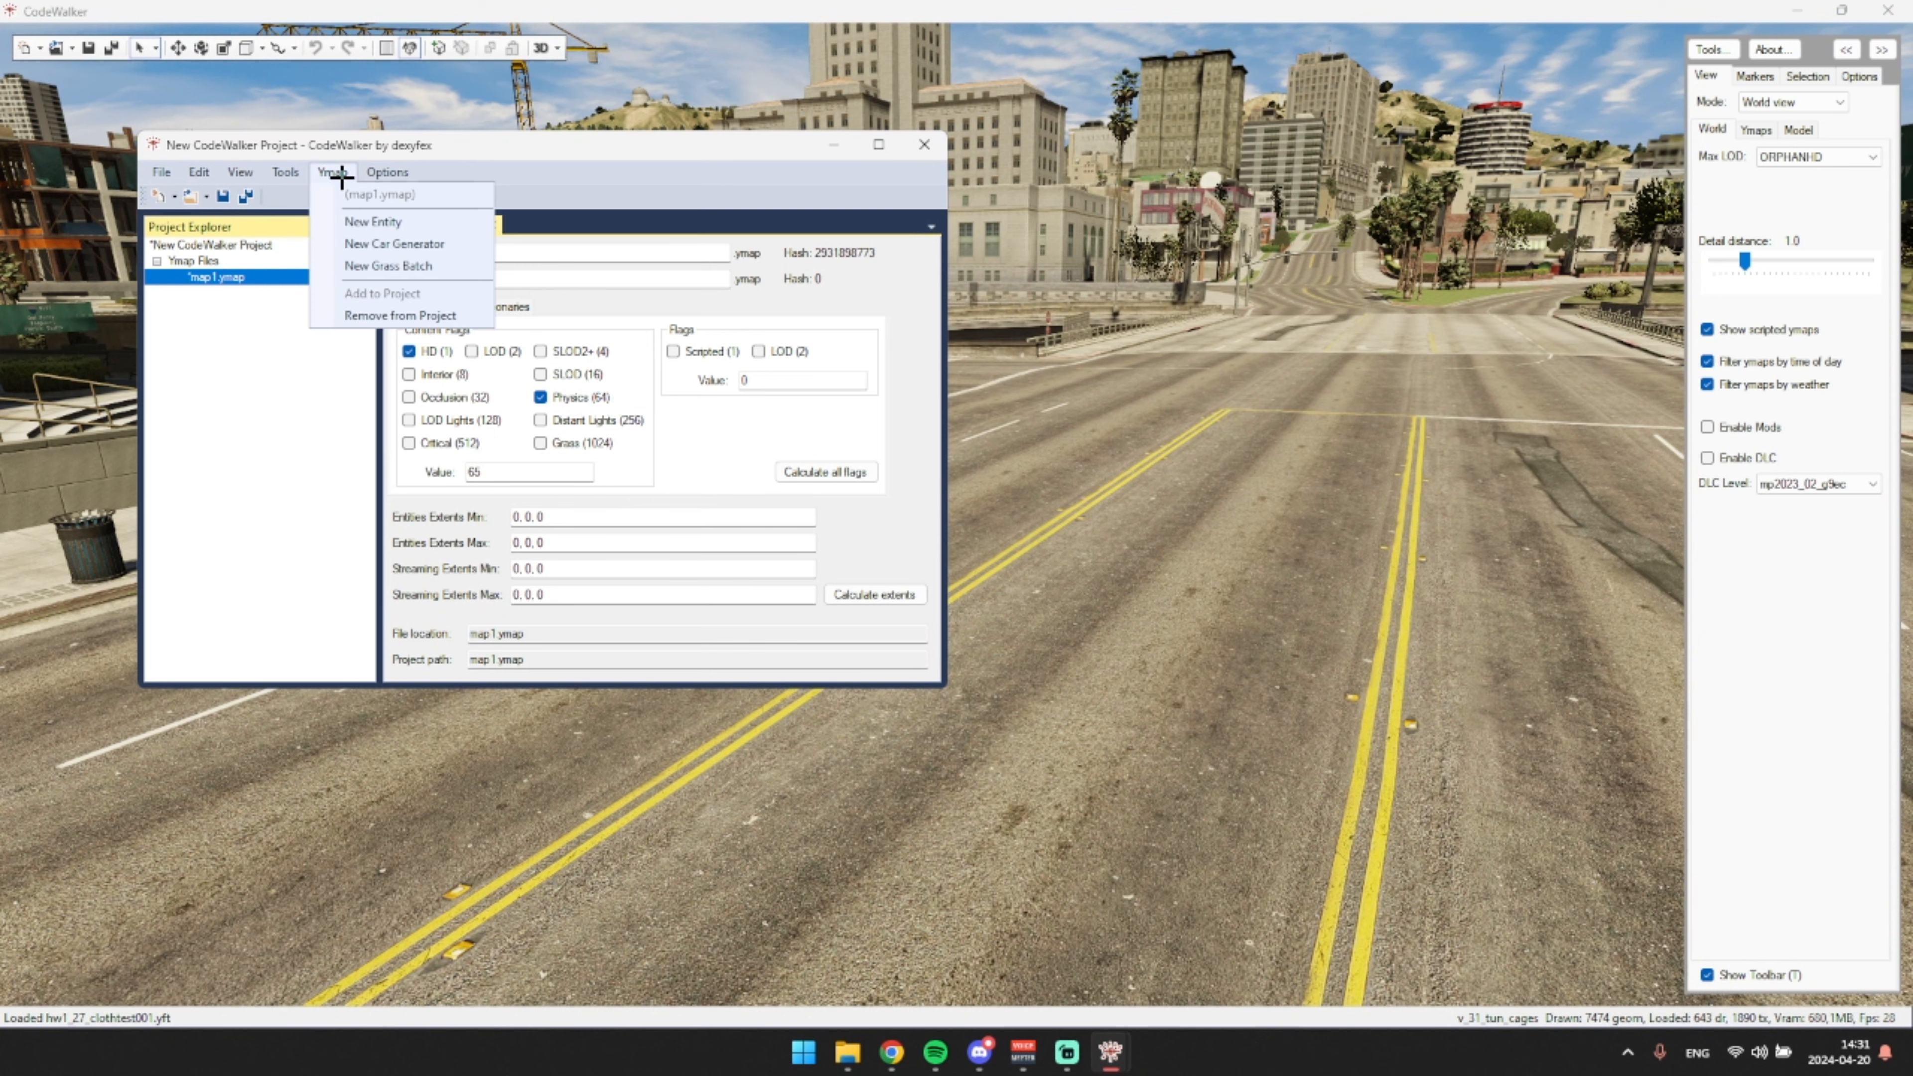
{"action": "left_click", "coordinate": [376, 219]}
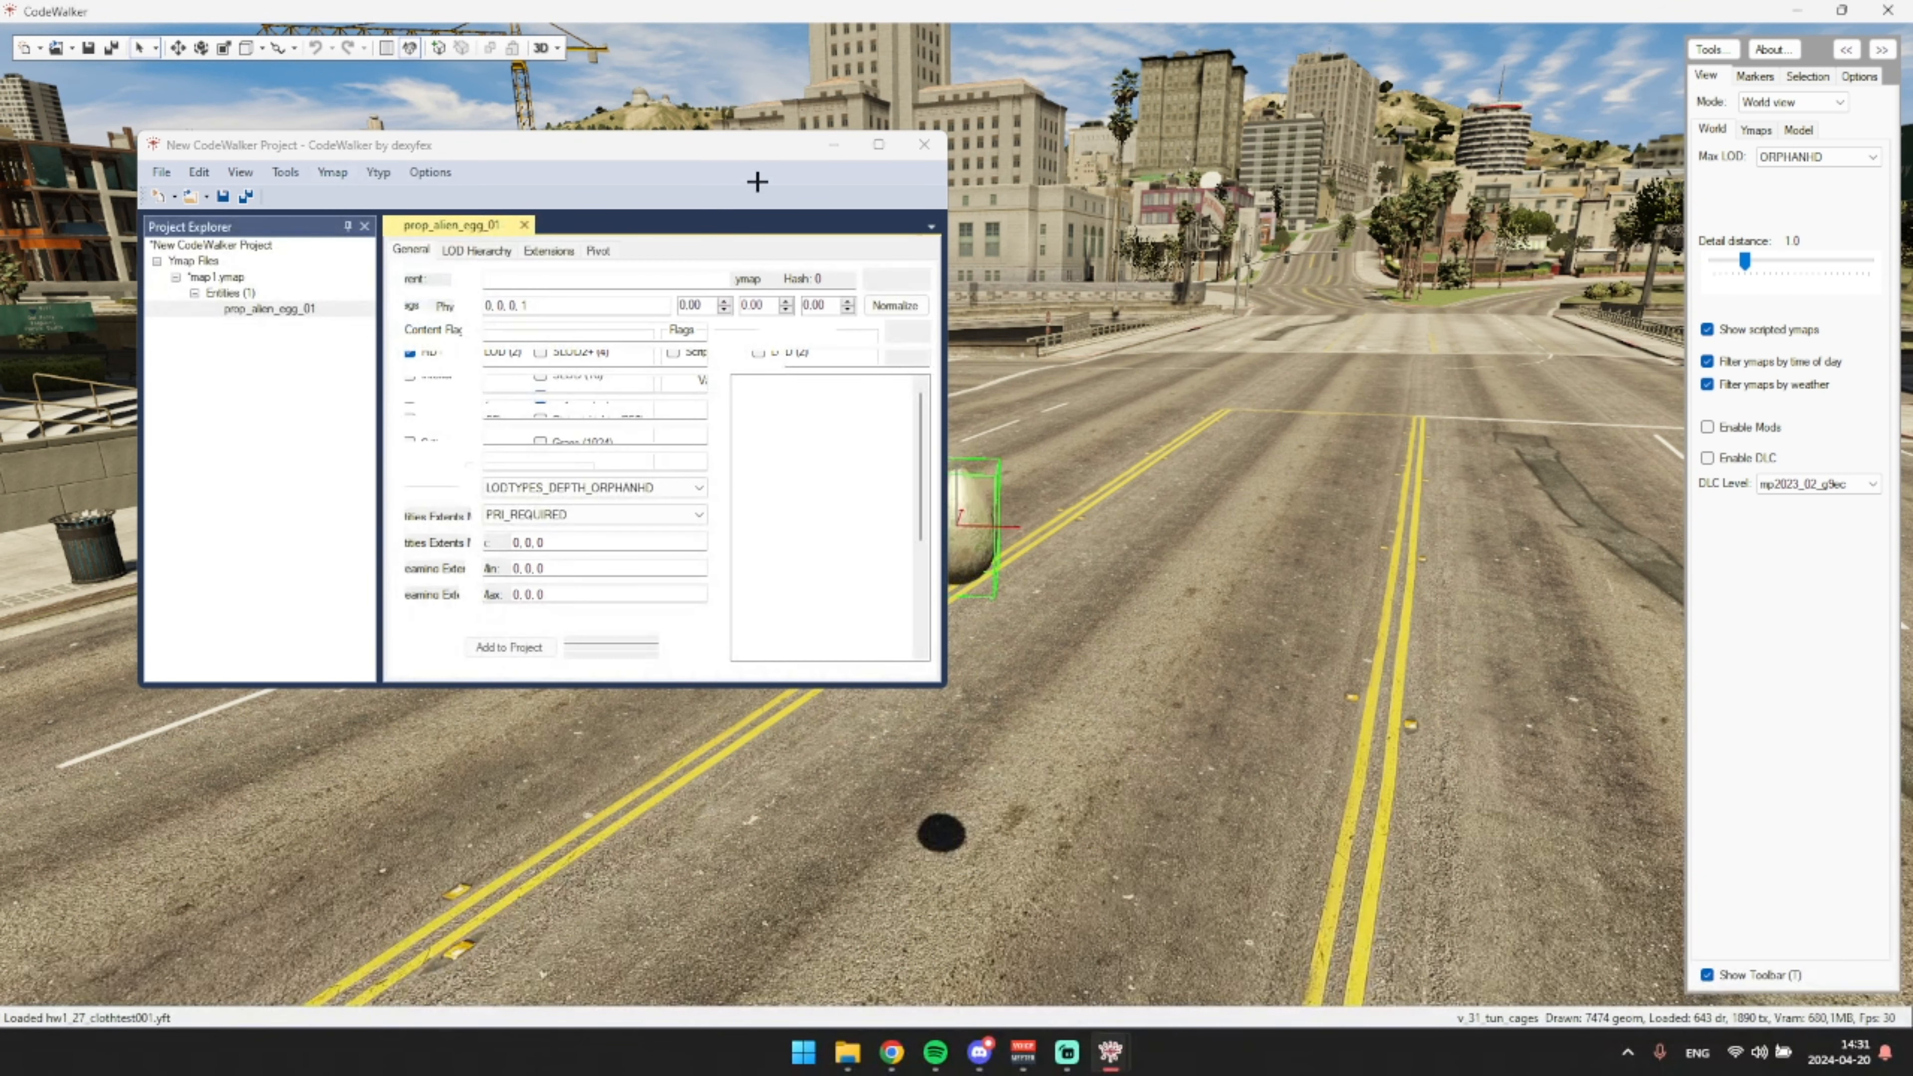
- Hide the project window and move the alien egg prop slightly upward and along its red axis
{"action": "left_click", "coordinate": [833, 150]}
{"action": "left_click_drag", "start_coordinate": [859, 452], "coordinate": [985, 462]}
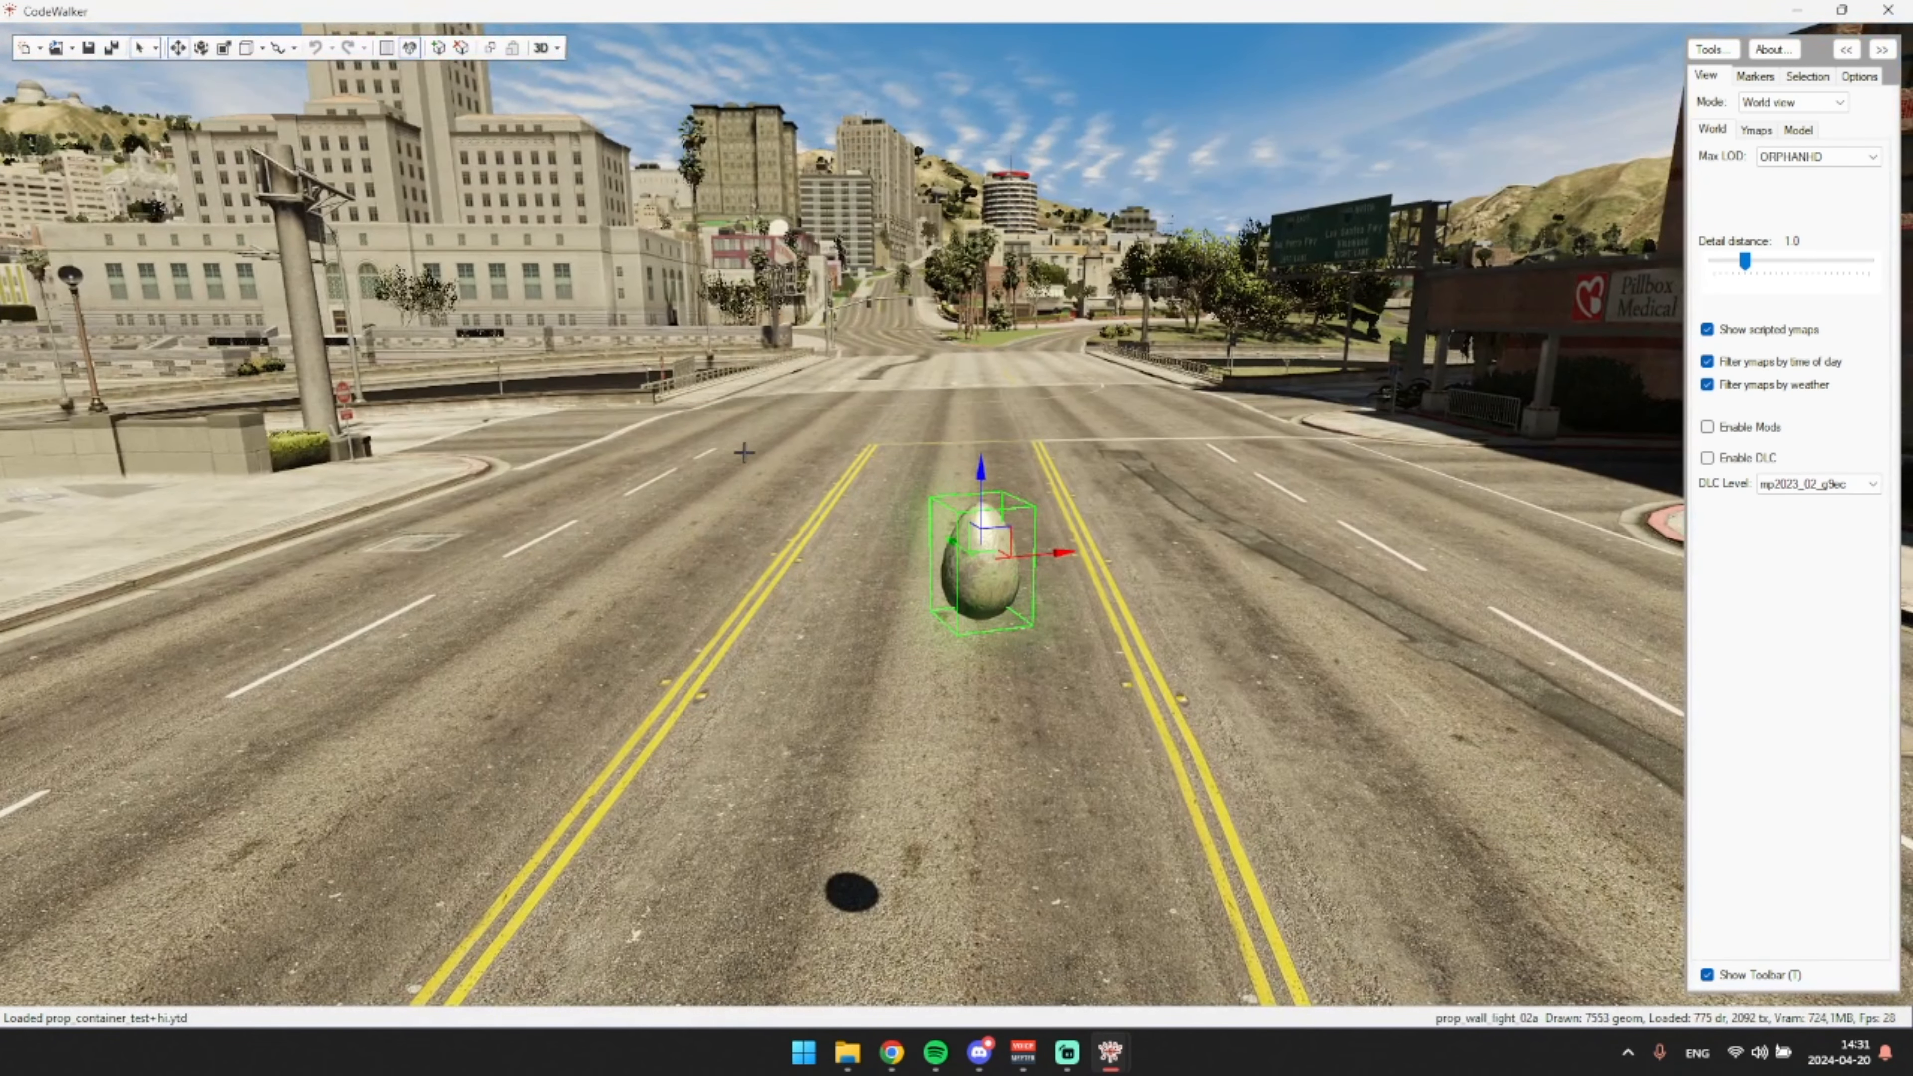
{"action": "mouse_move", "coordinate": [978, 486]}
{"action": "left_mouse_down"}
{"action": "mouse_move", "coordinate": [977, 425]}
{"action": "mouse_move", "coordinate": [978, 464]}
{"action": "left_mouse_up"}
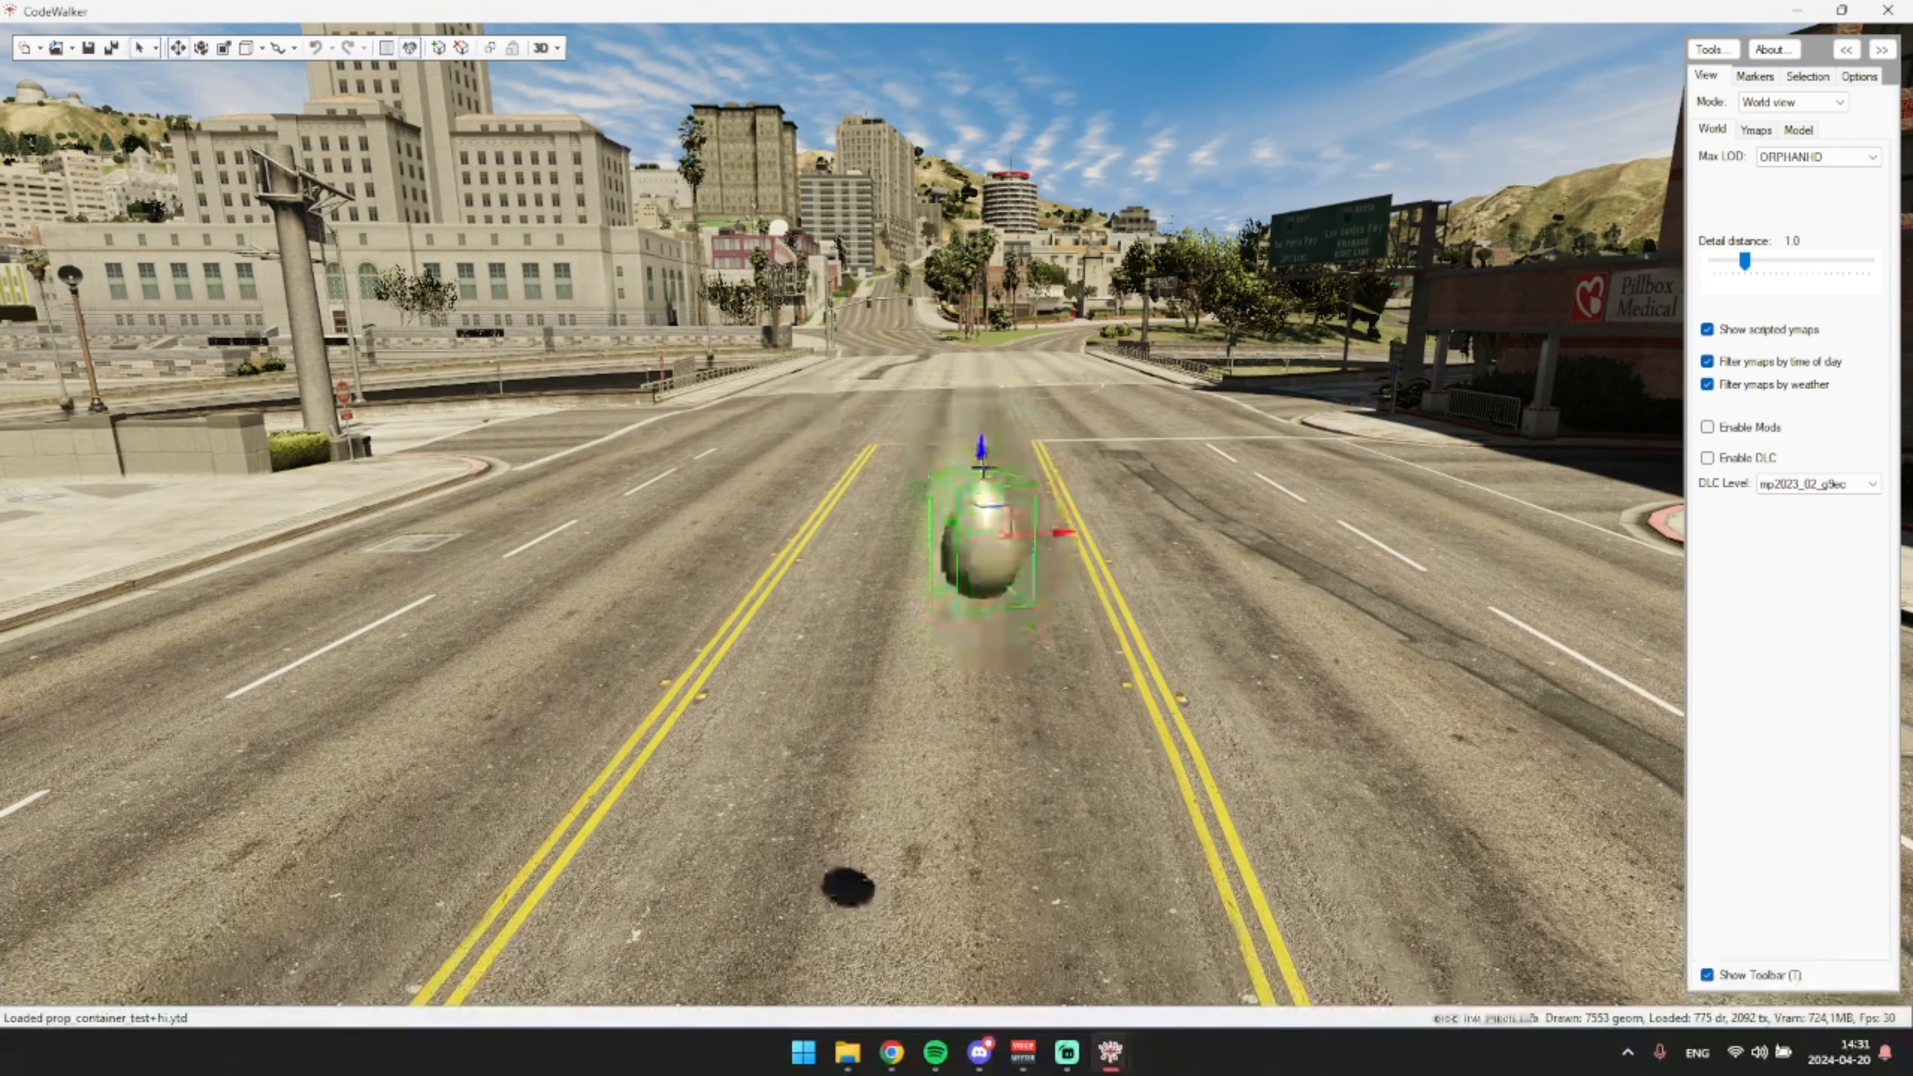
{"action": "left_click_drag", "start_coordinate": [1057, 532], "coordinate": [1076, 532]}
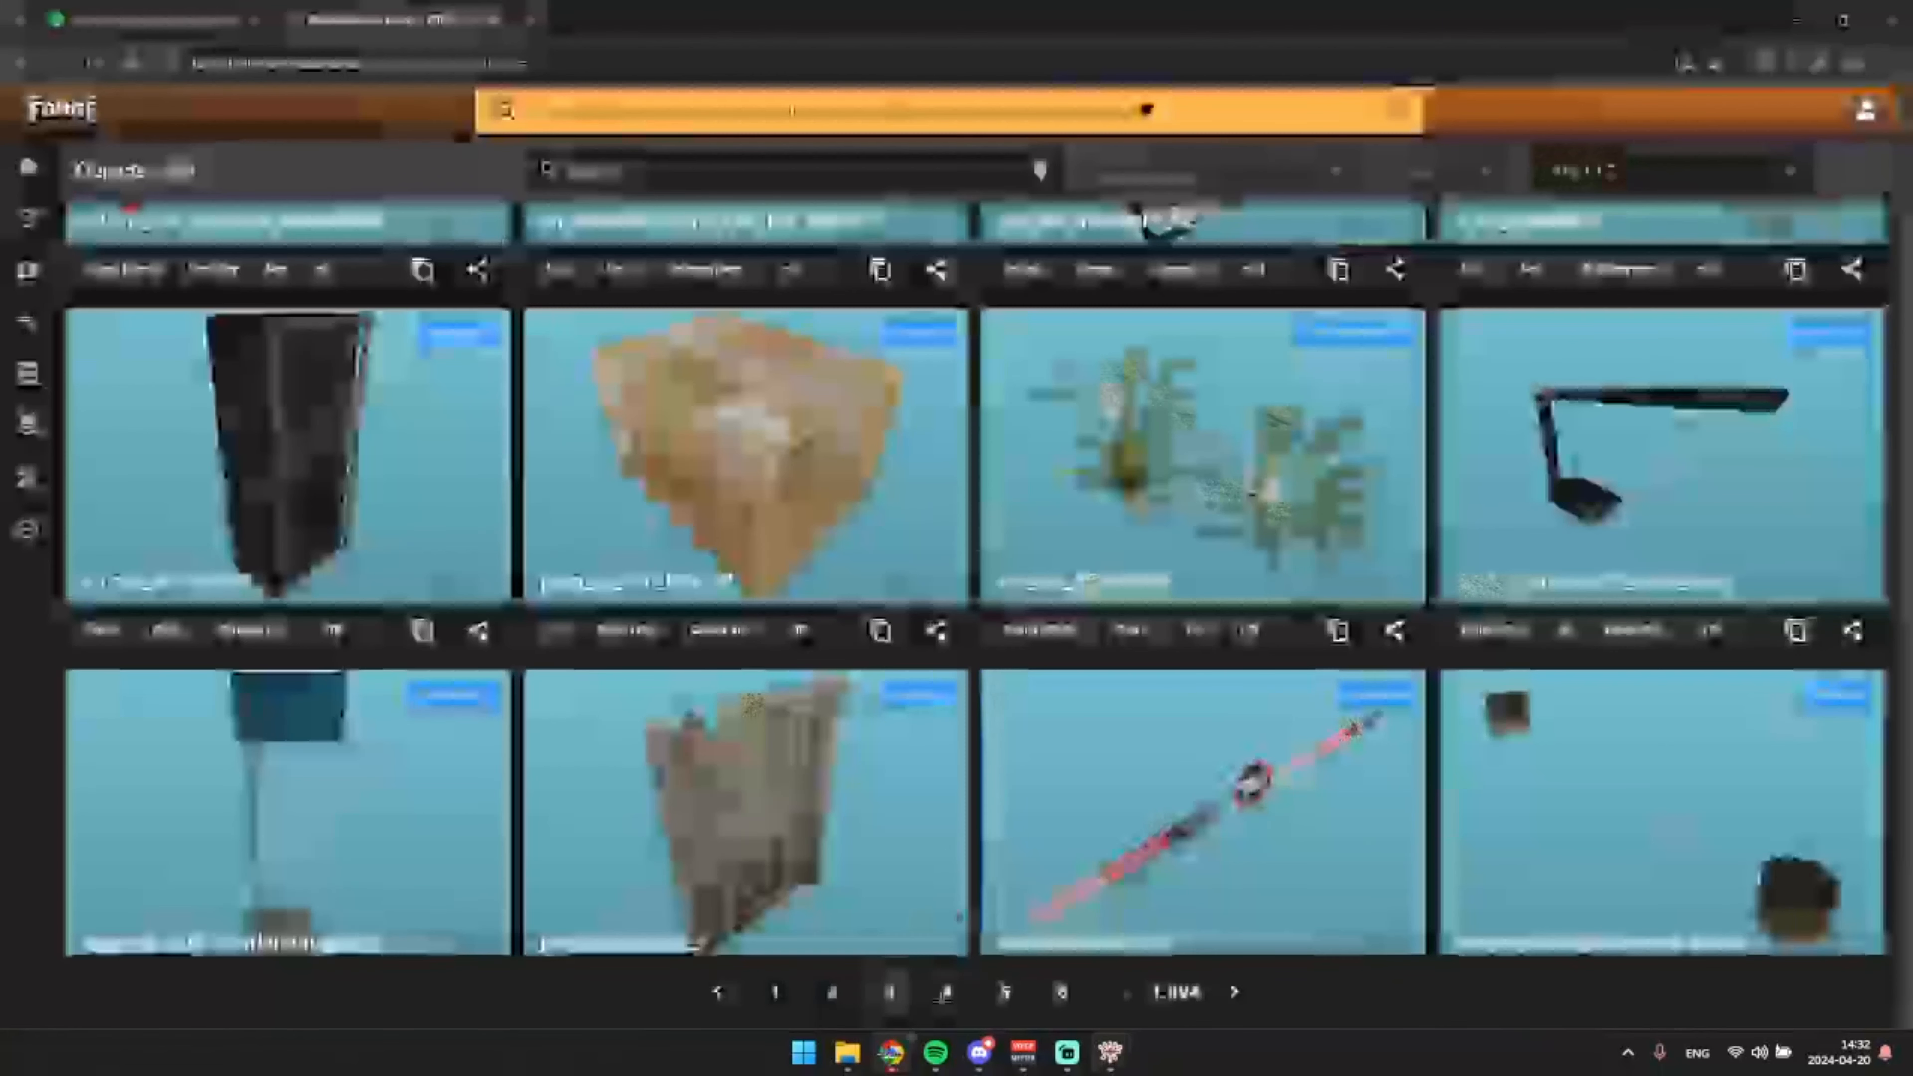
- In the browser, look through the Pleb Masters: Forge object library and copy the name of prop_lawnmower_01 from page 4
{"action": "scroll", "coordinate": [1268, 562], "scroll_direction": "down", "scroll_amount": 3}
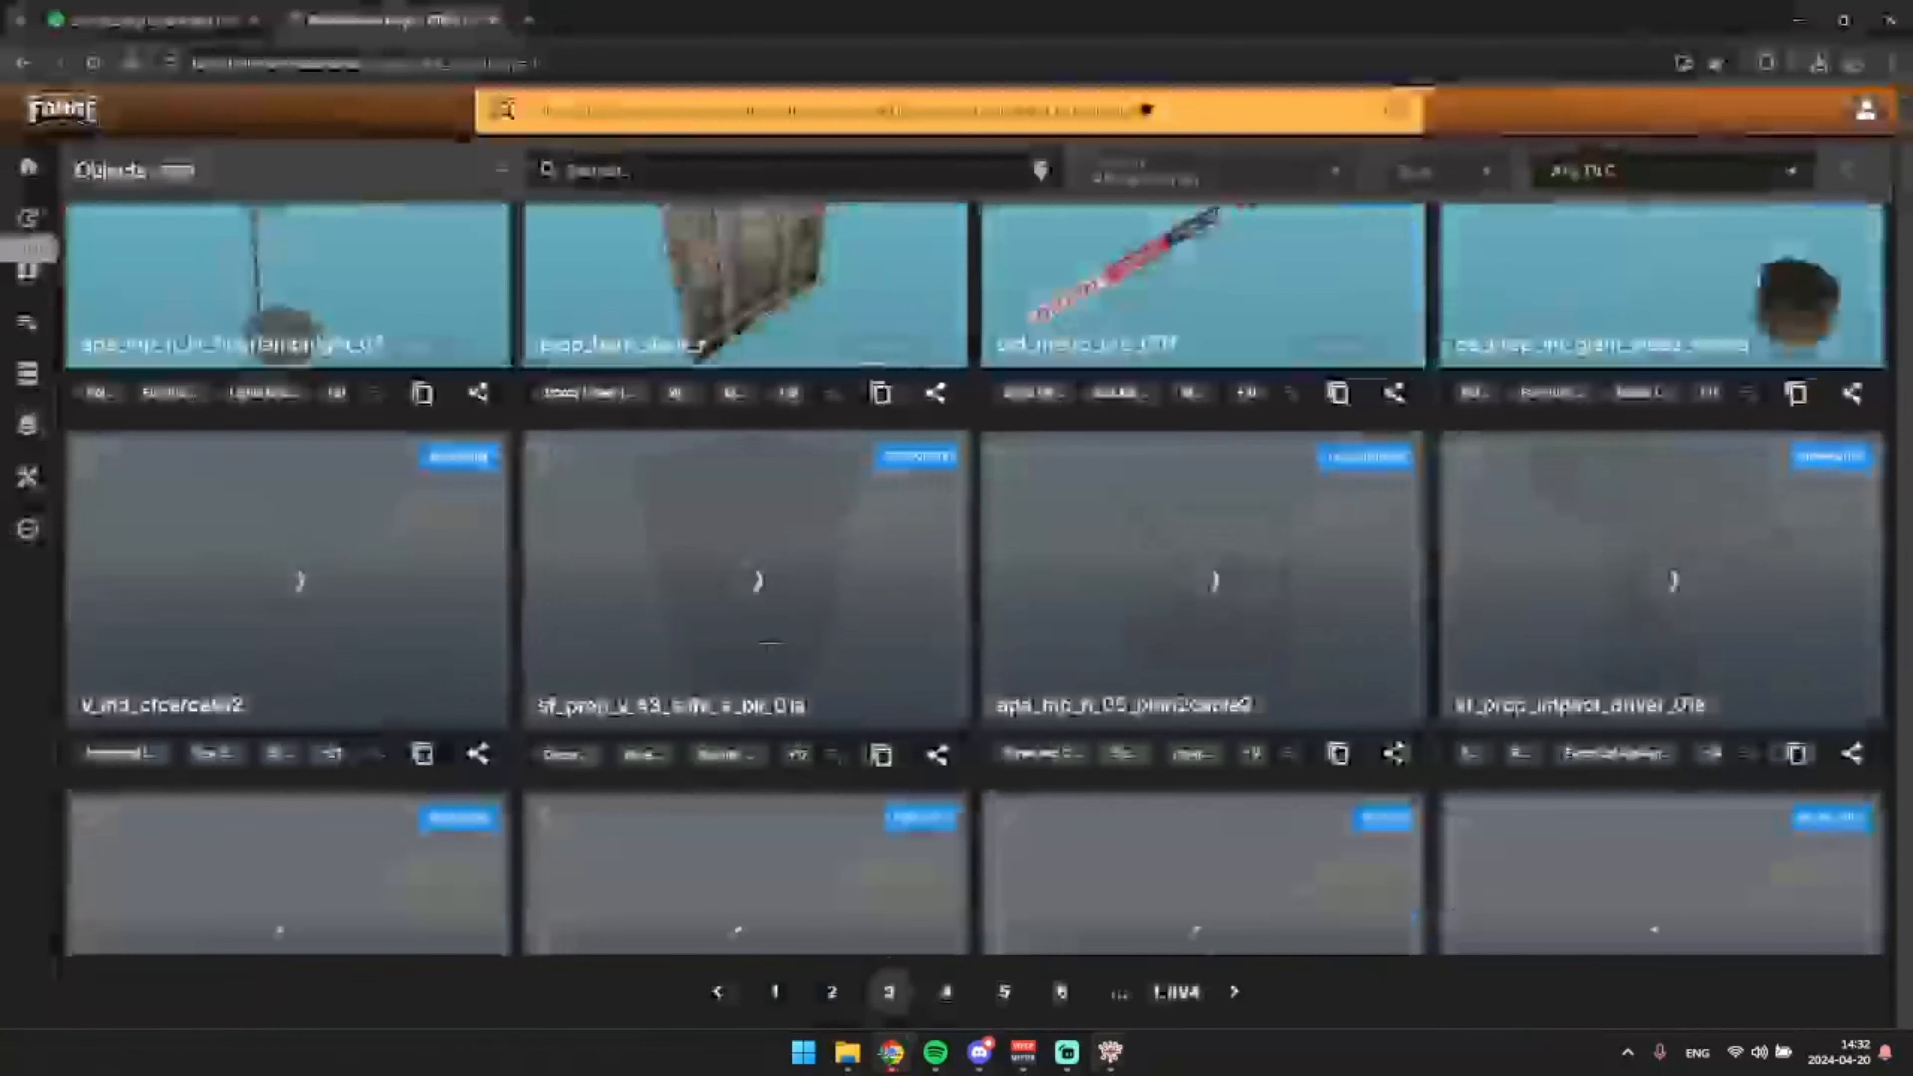
{"action": "scroll", "coordinate": [1268, 561], "scroll_direction": "down", "scroll_amount": 5}
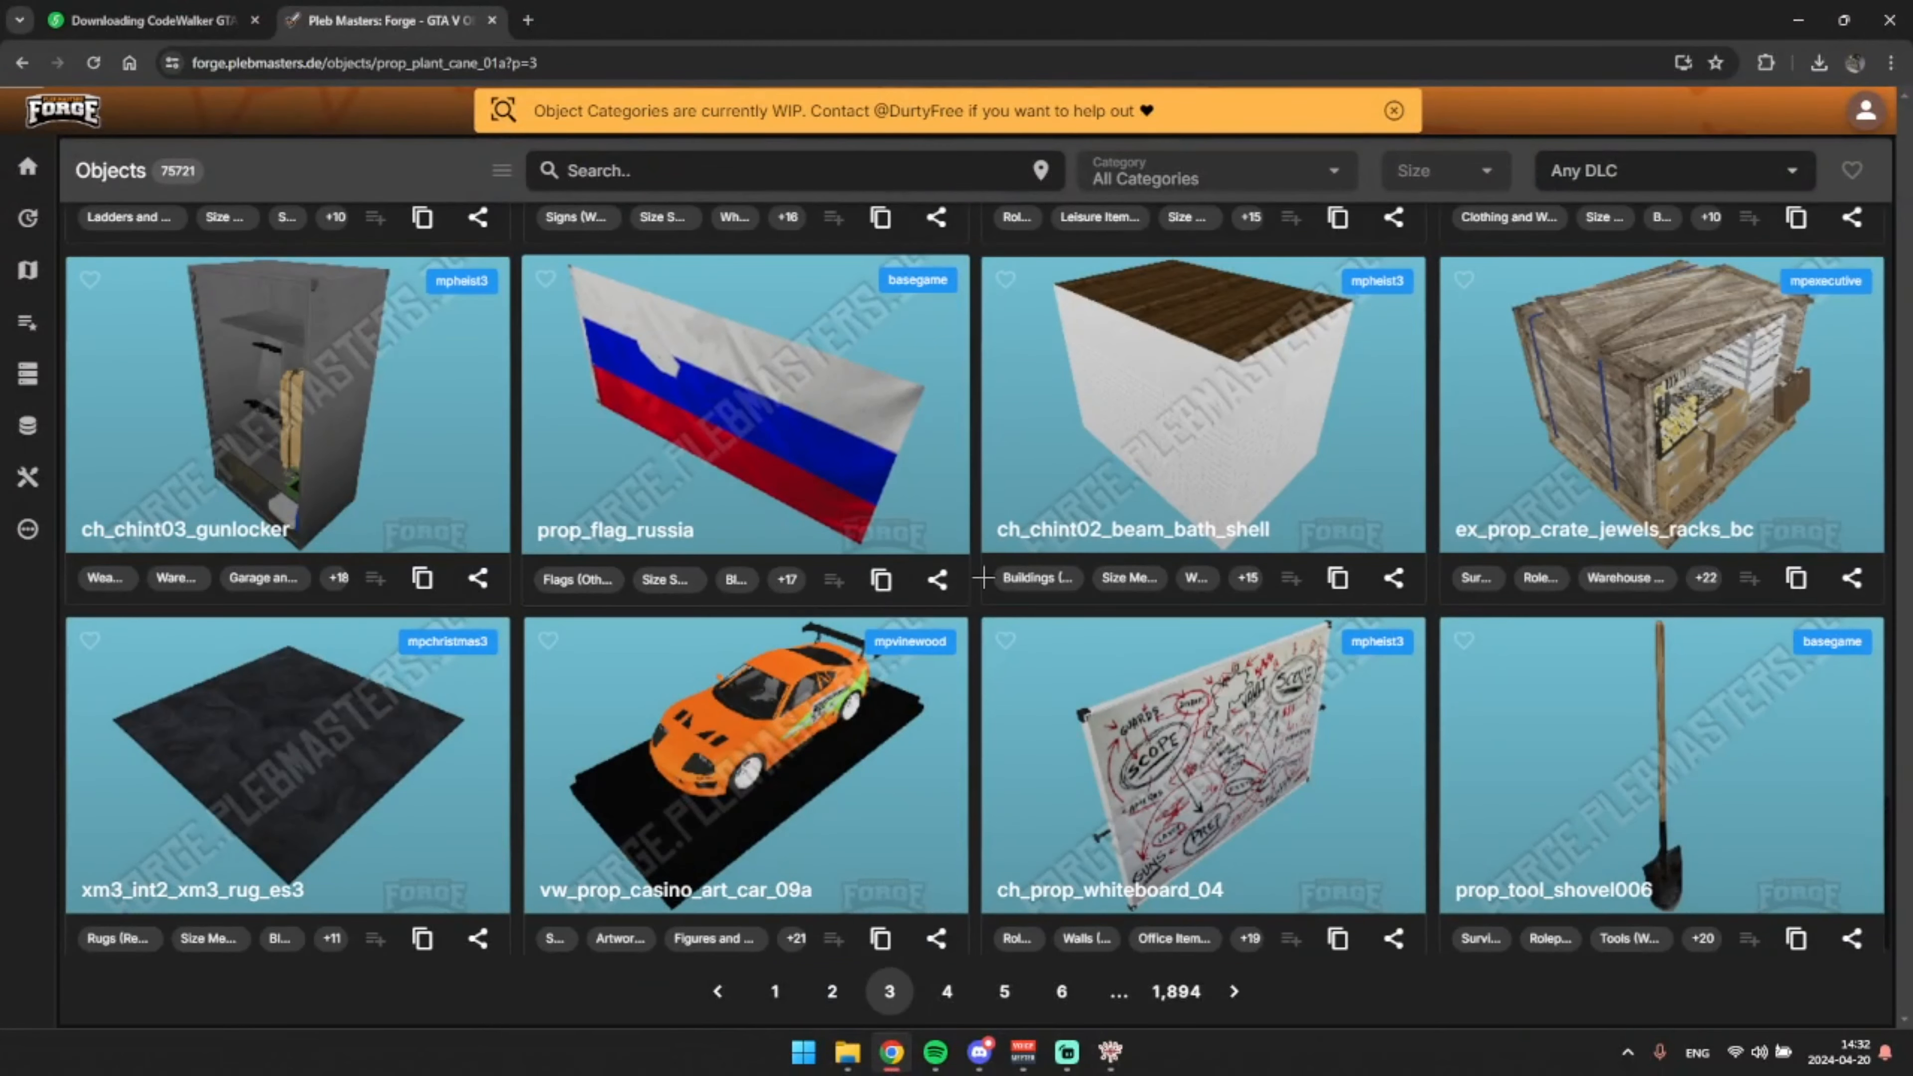
{"action": "scroll", "coordinate": [762, 454], "scroll_direction": "down", "scroll_amount": 1}
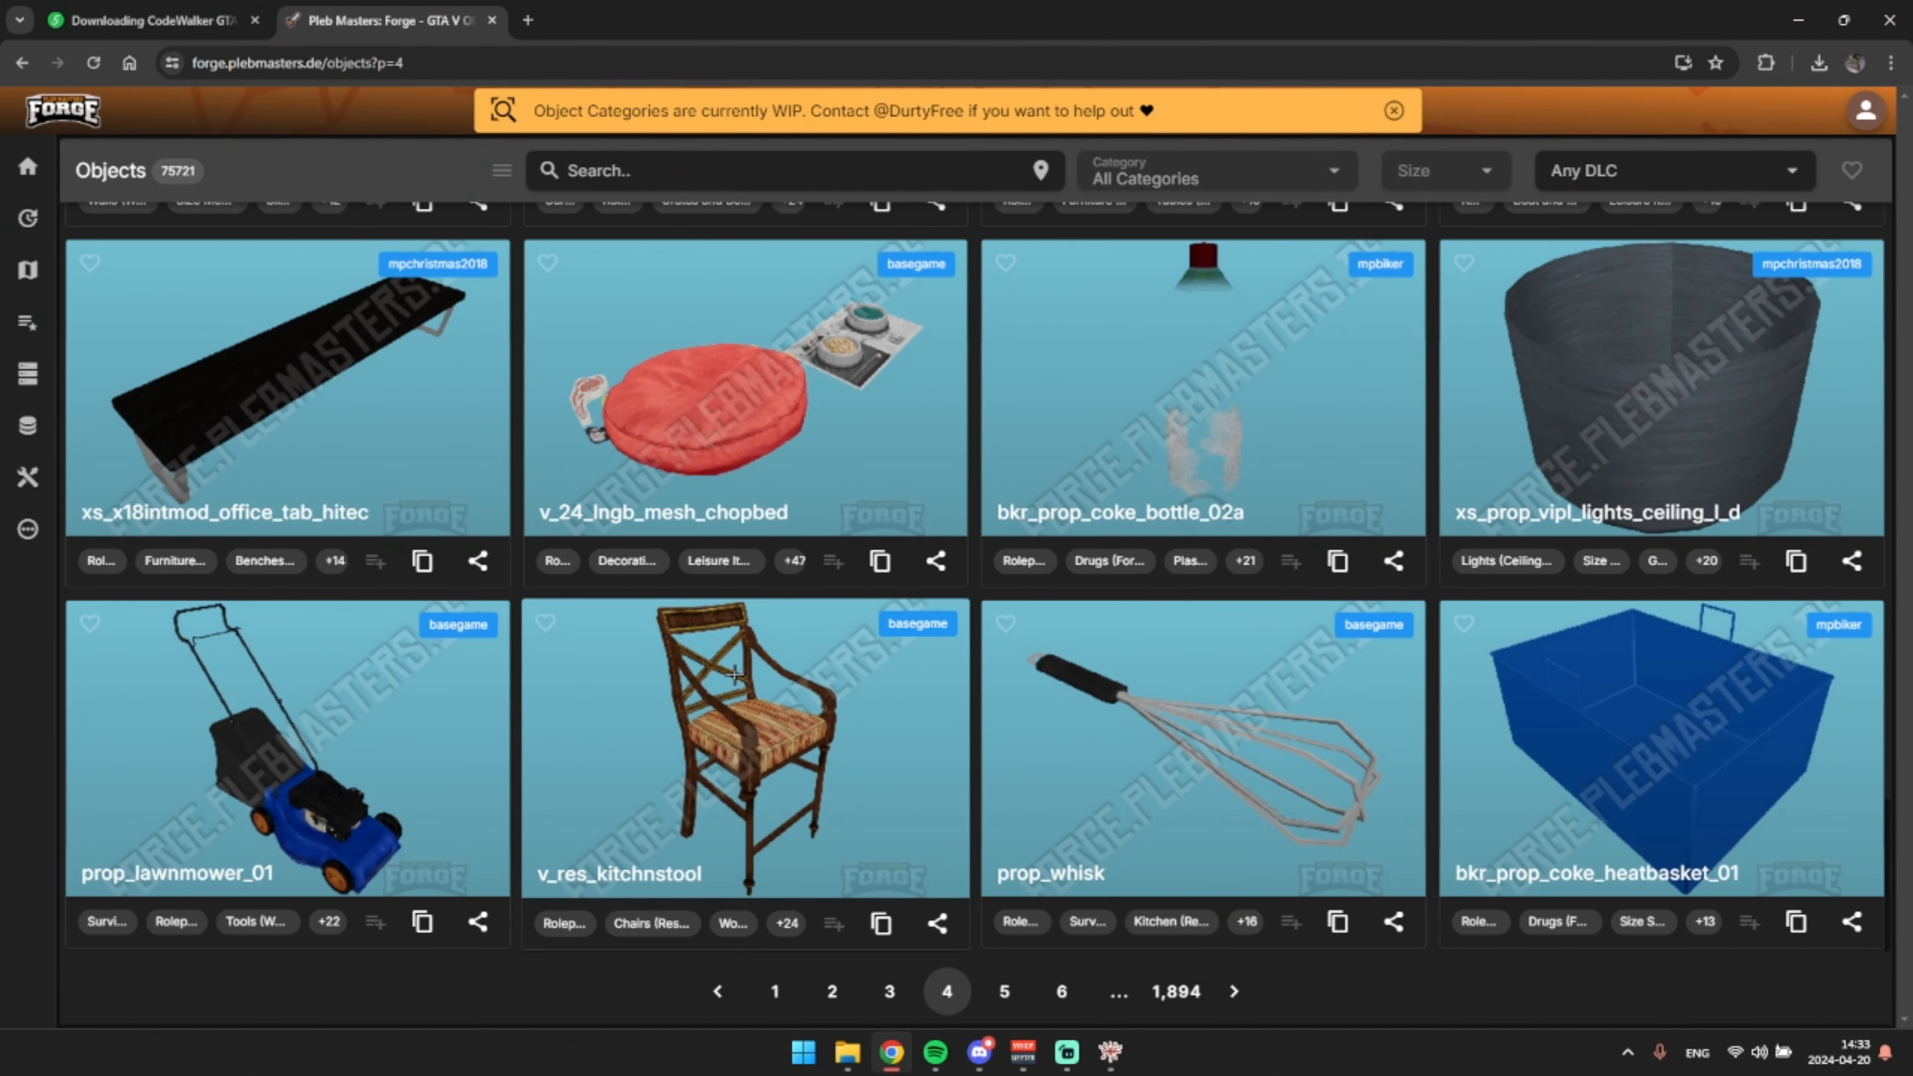
{"action": "left_click", "coordinate": [378, 744]}
{"action": "left_click", "coordinate": [265, 742]}
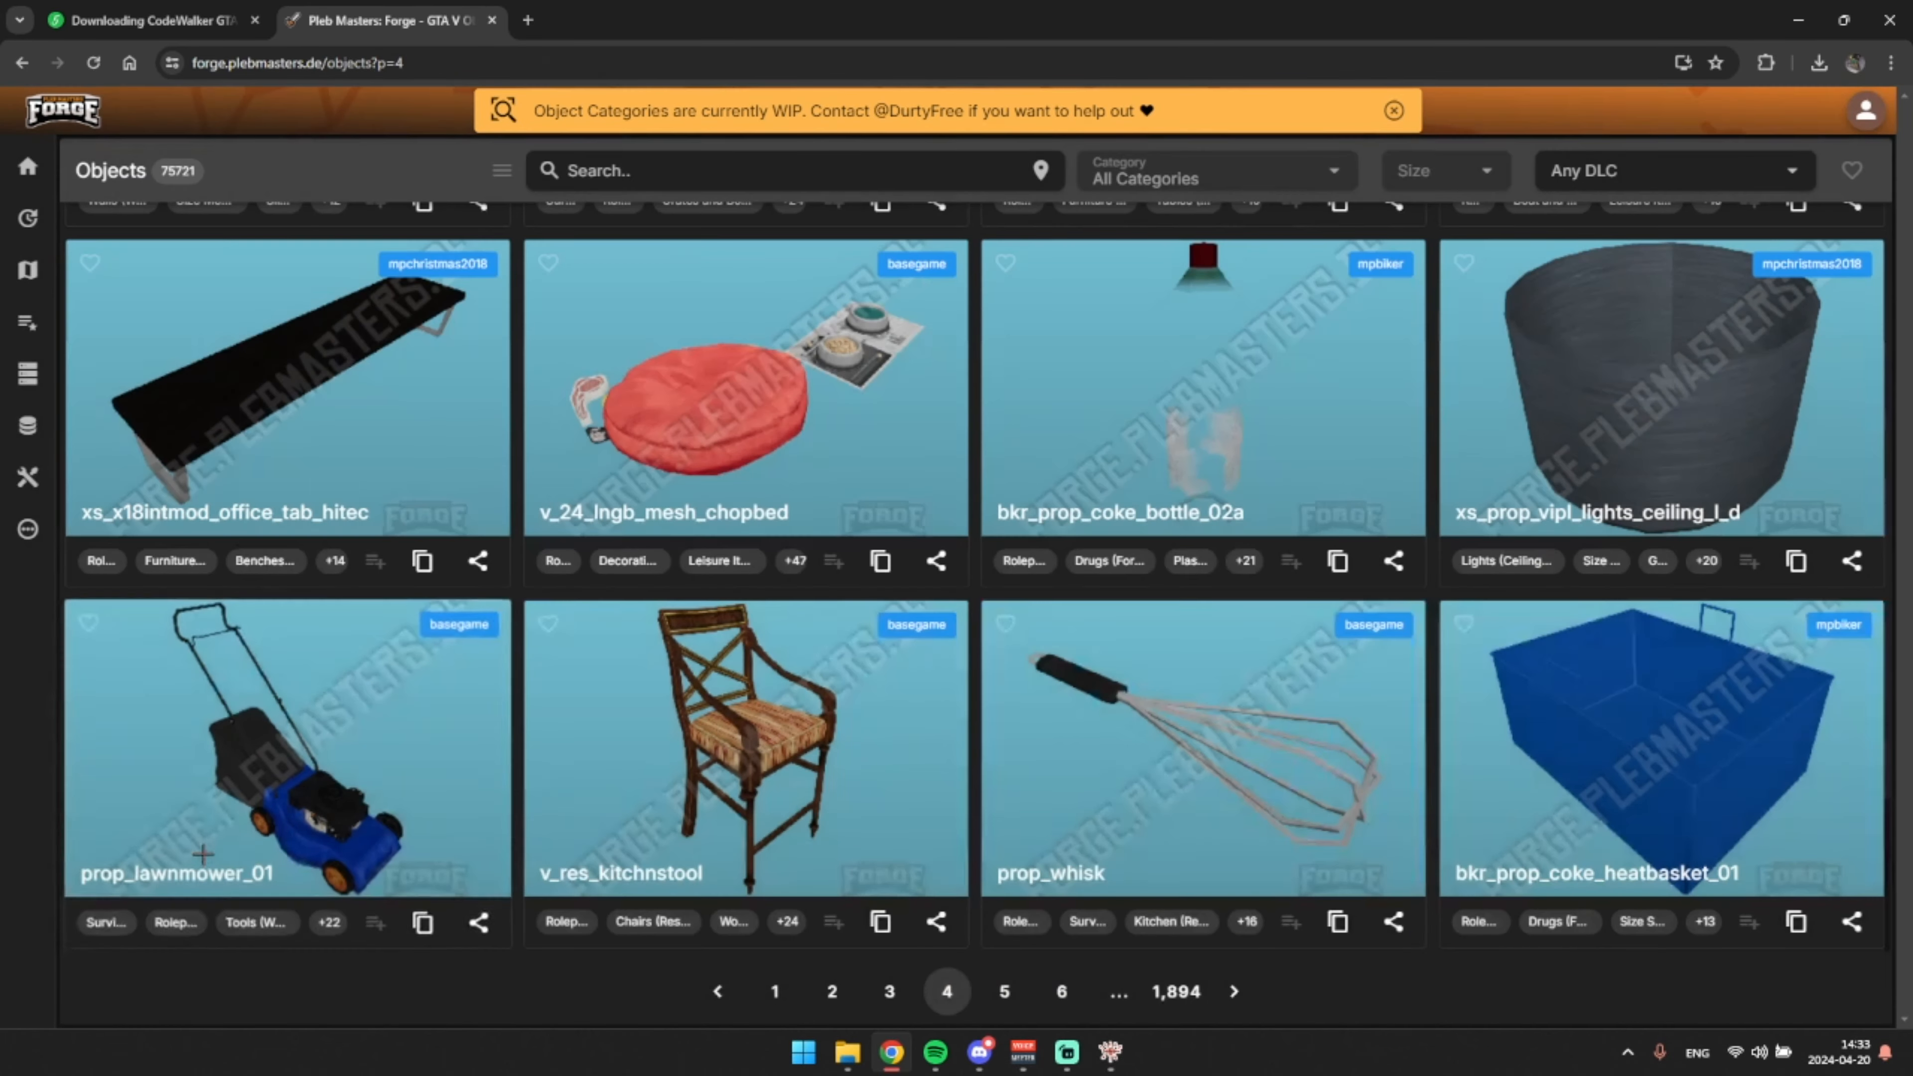
{"action": "left_click", "coordinate": [197, 856]}
{"action": "left_click", "coordinate": [421, 925]}
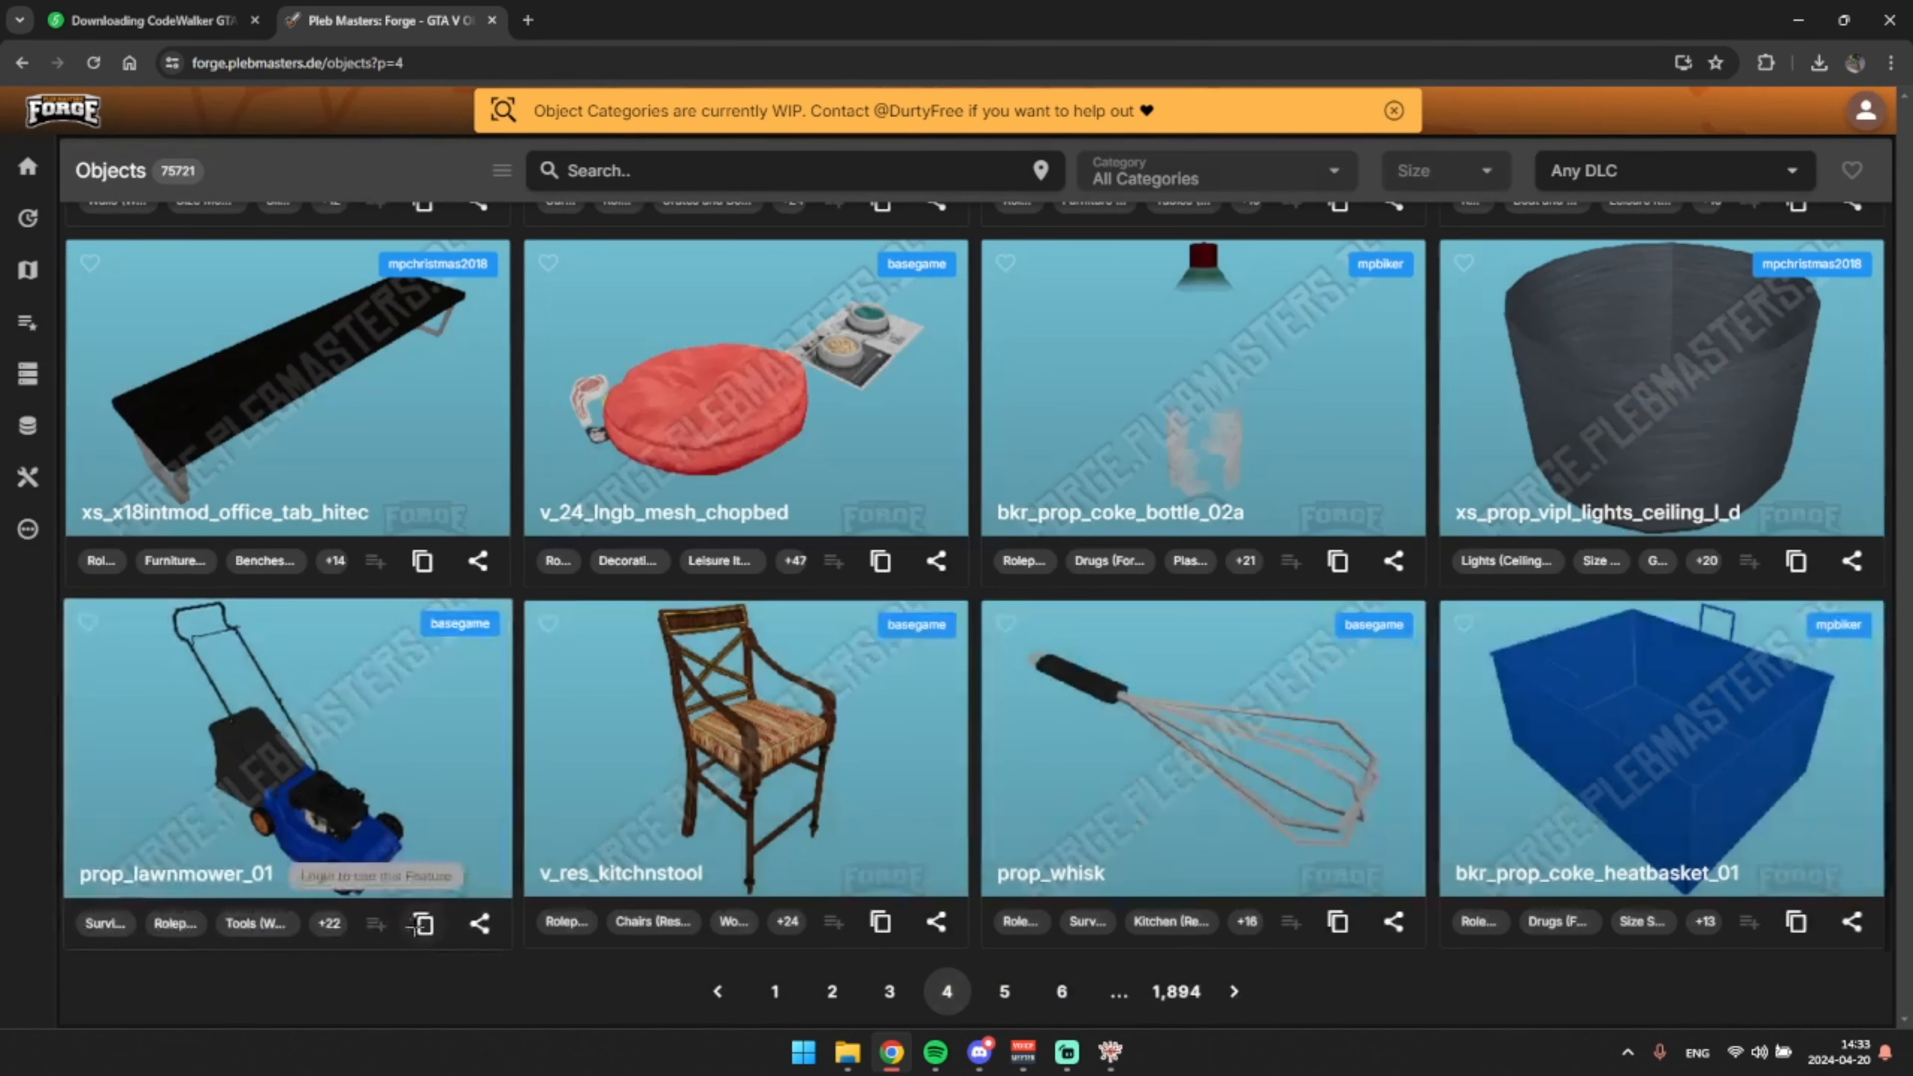
- Switch back to CodeWalker and set the entity's archetype to prop_lawnmower_01
{"action": "mouse_move", "coordinate": [1110, 1052]}
{"action": "left_click", "coordinate": [1166, 967]}
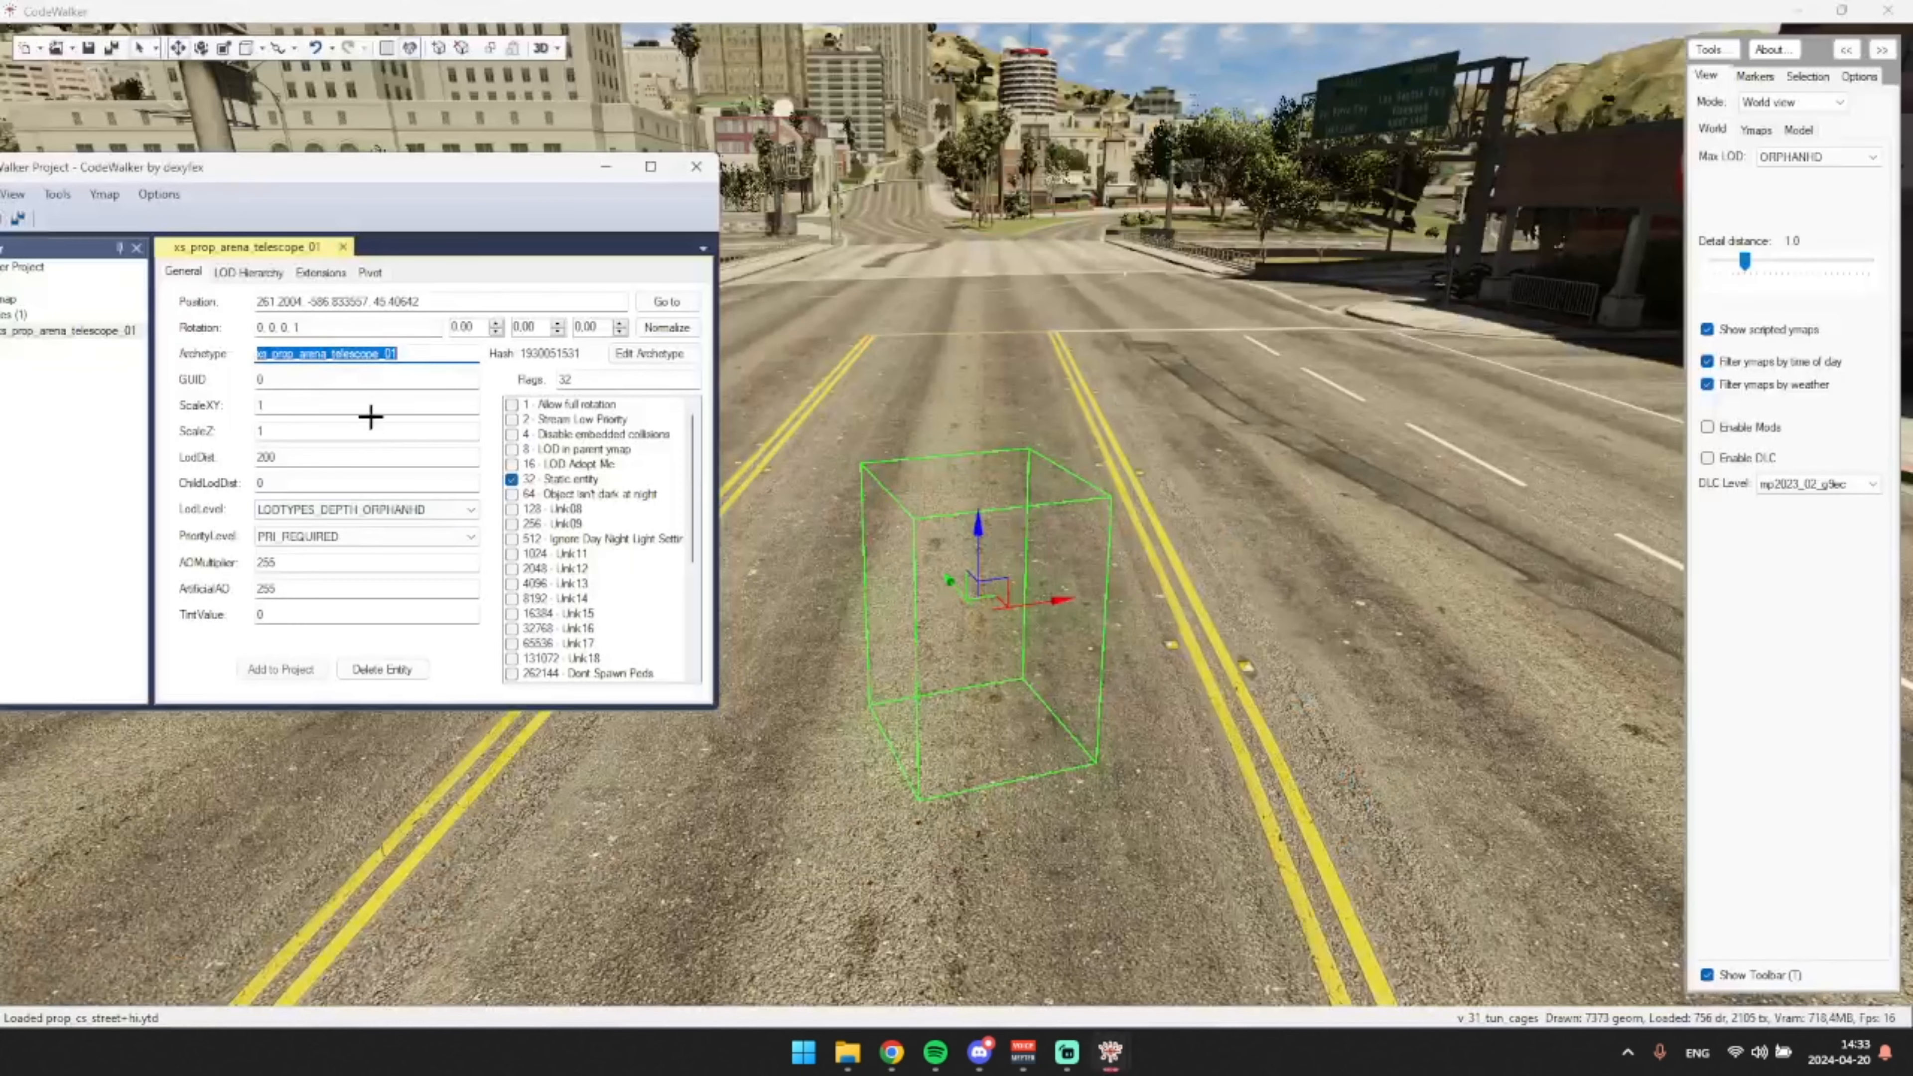
{"action": "left_click", "coordinate": [606, 168]}
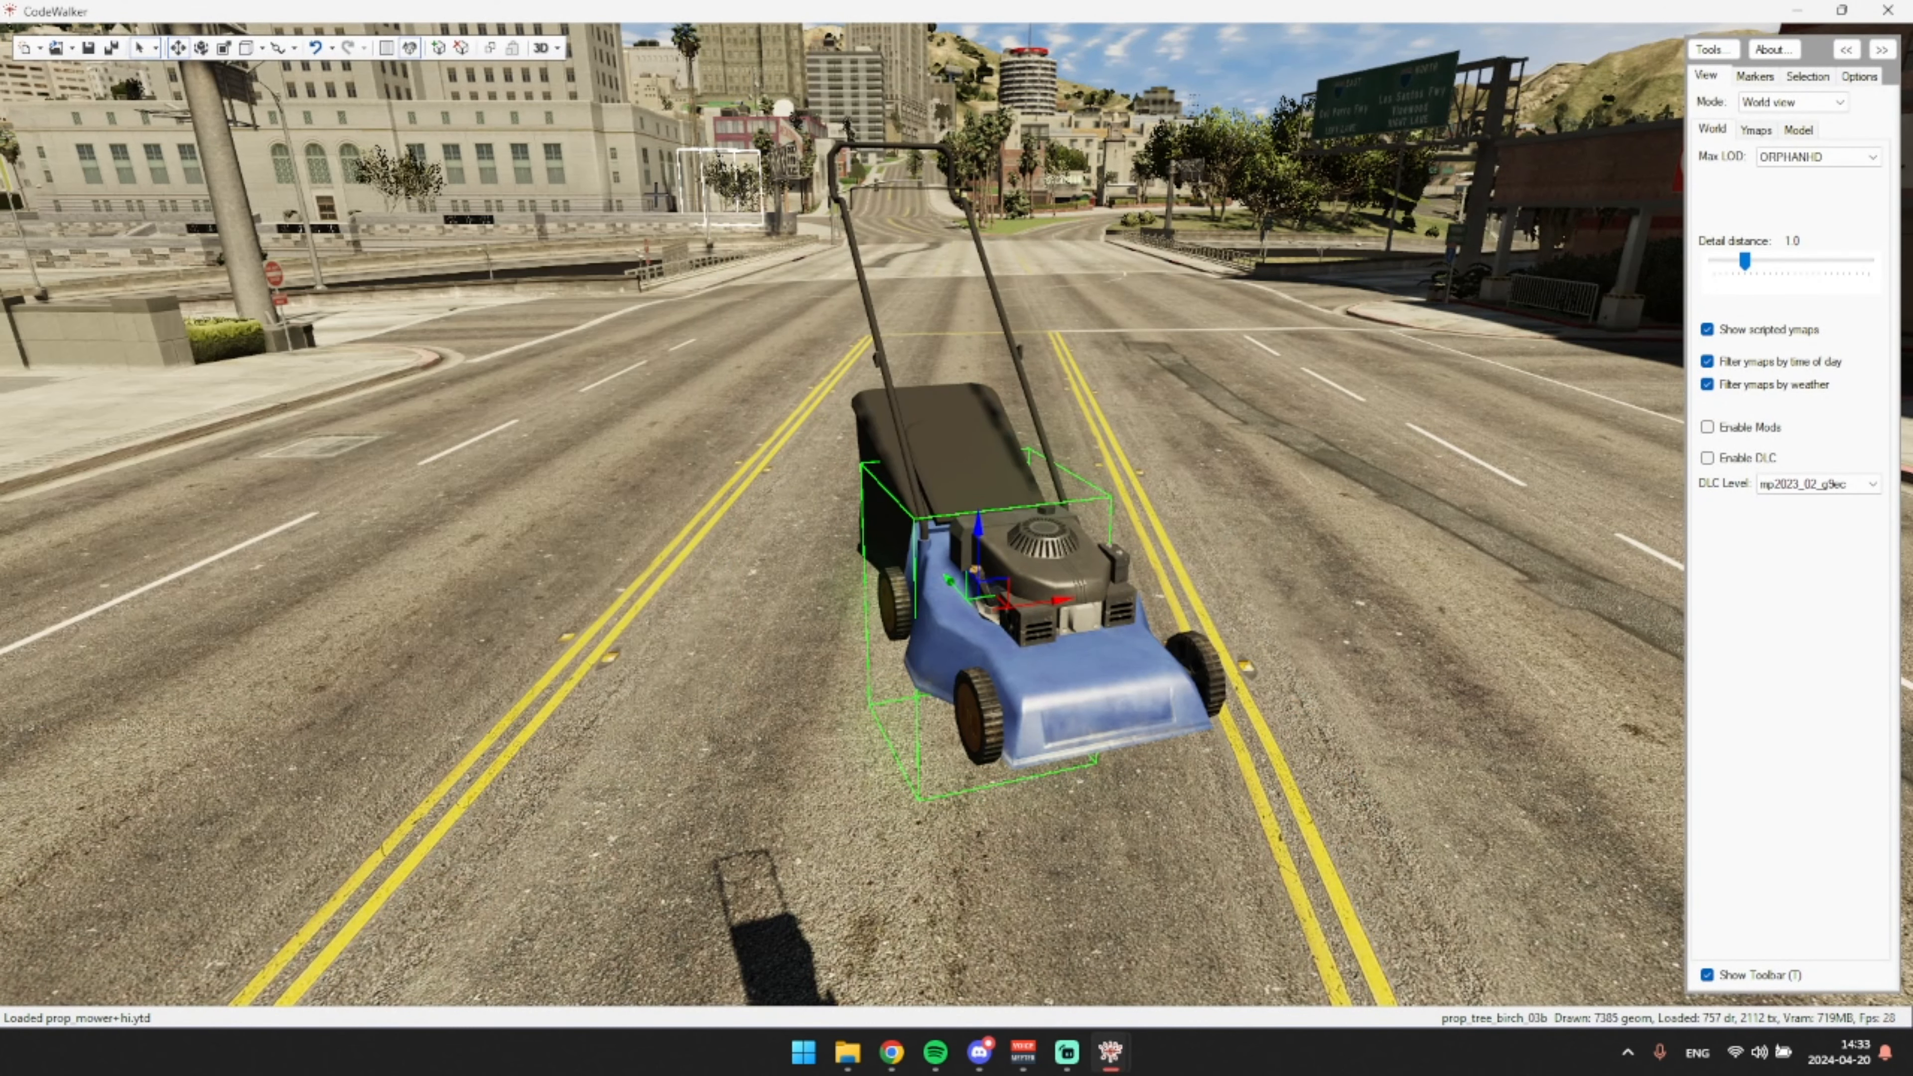
- Select the lawn mower on the road and lower it vertically towards the road surface
{"action": "right_click", "coordinate": [1095, 495]}
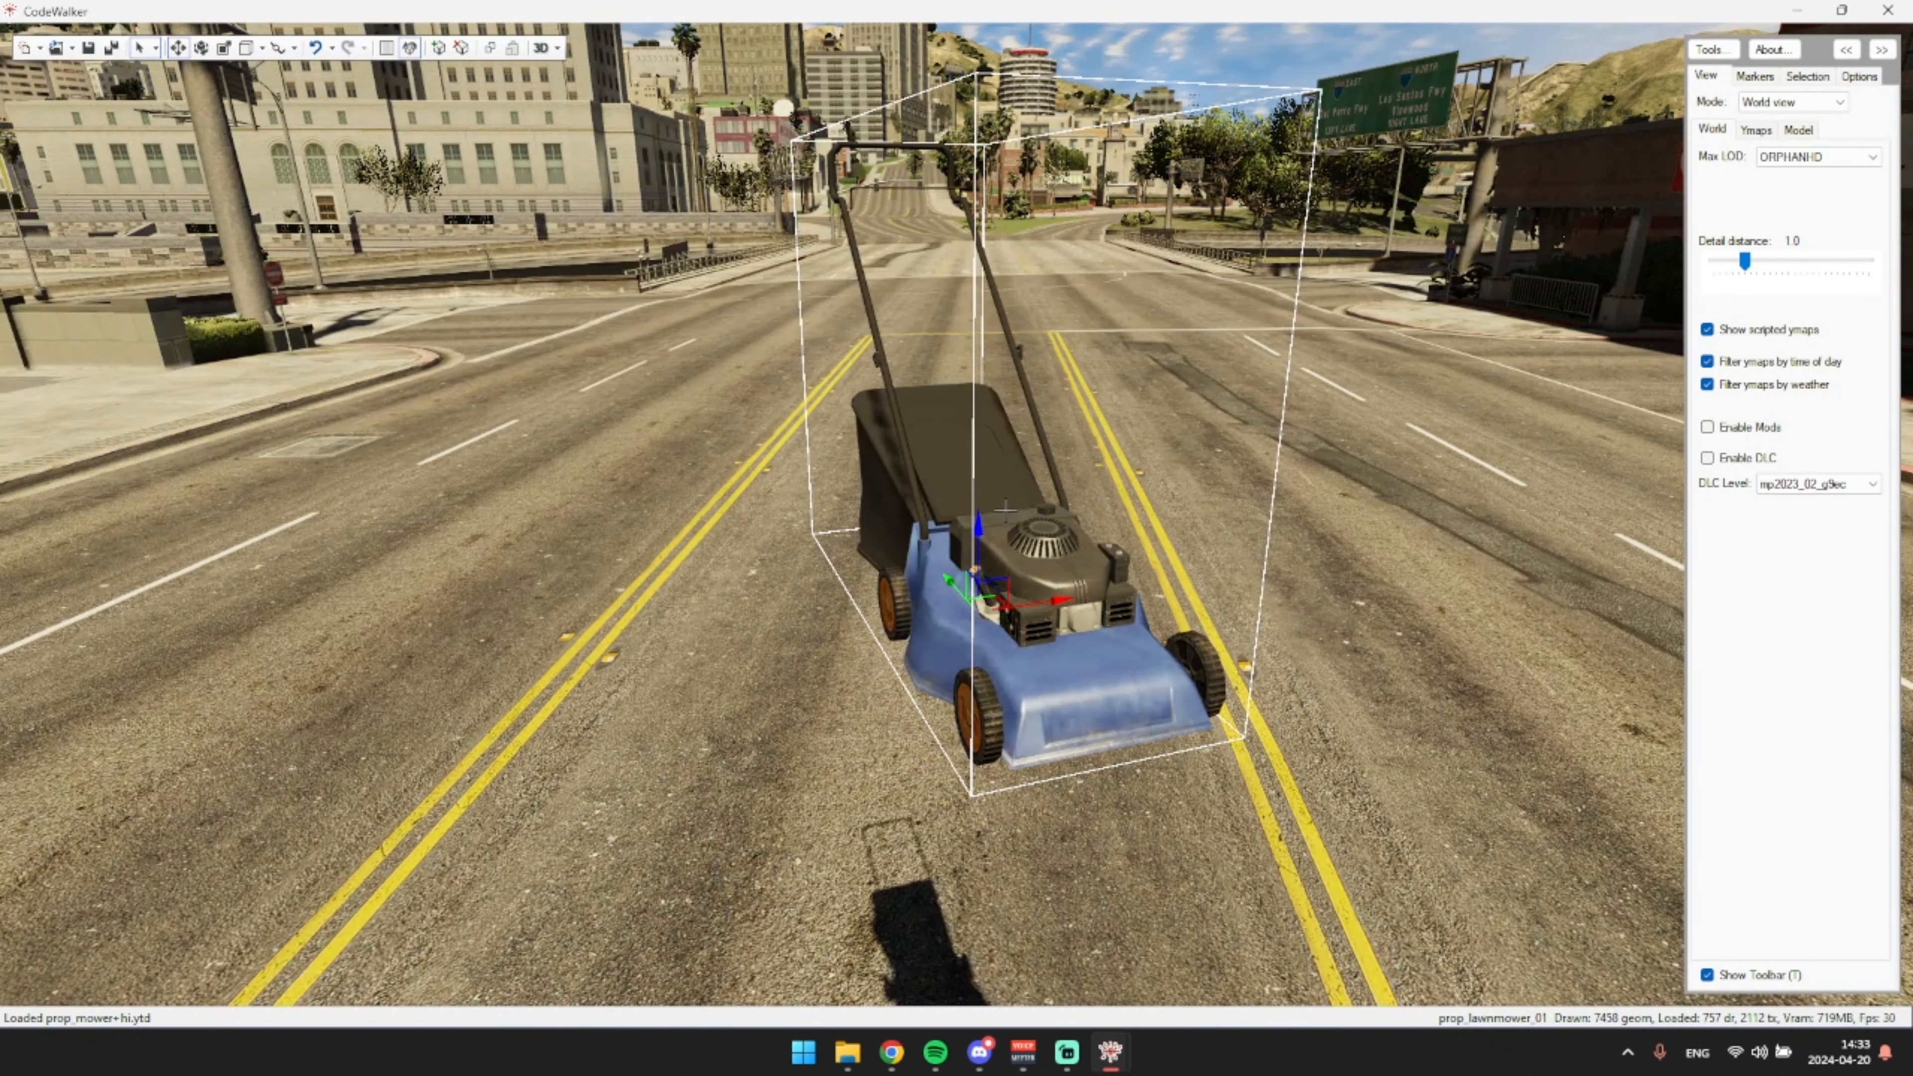
{"action": "left_click_drag", "start_coordinate": [971, 530], "coordinate": [975, 567]}
{"action": "left_click_drag", "start_coordinate": [957, 377], "coordinate": [958, 716]}
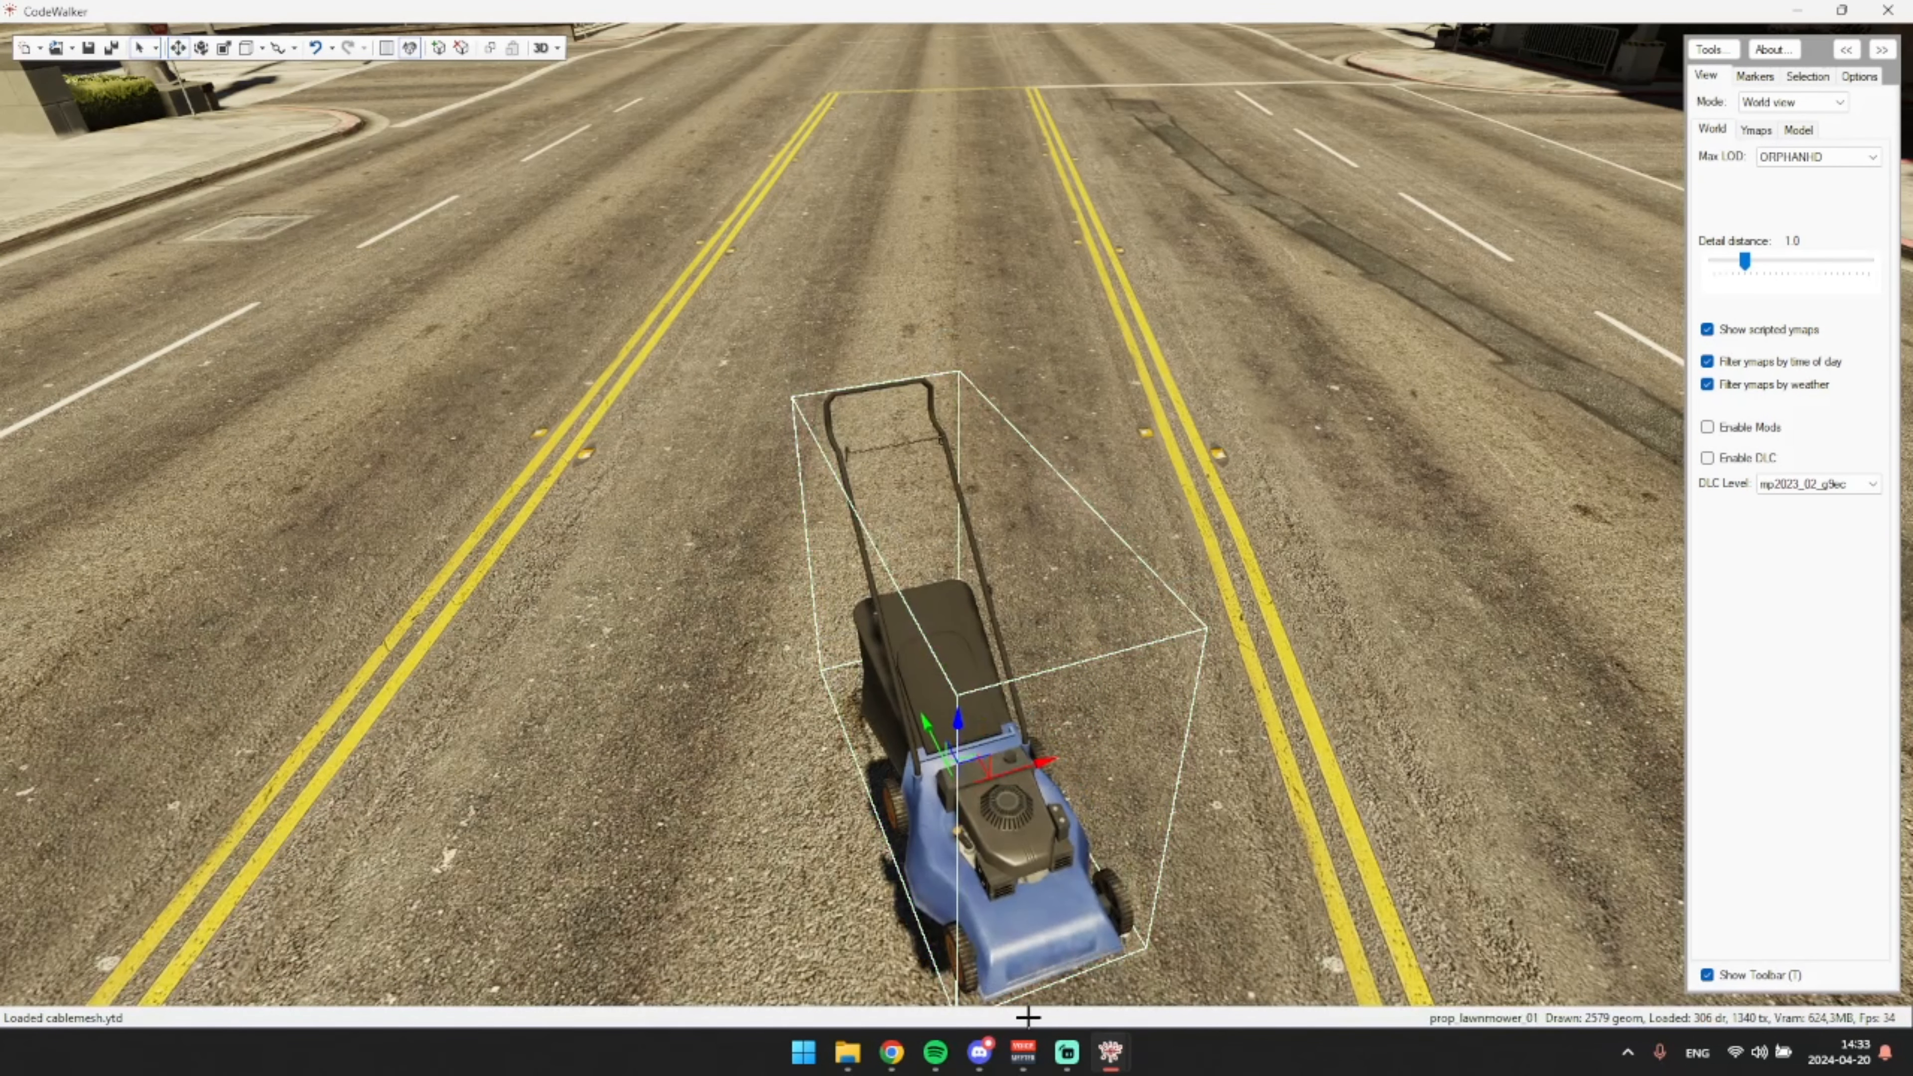
- Examine the lawn mower's entry and properties in the project window, and hide the window again
{"action": "left_click", "coordinate": [1111, 1051]}
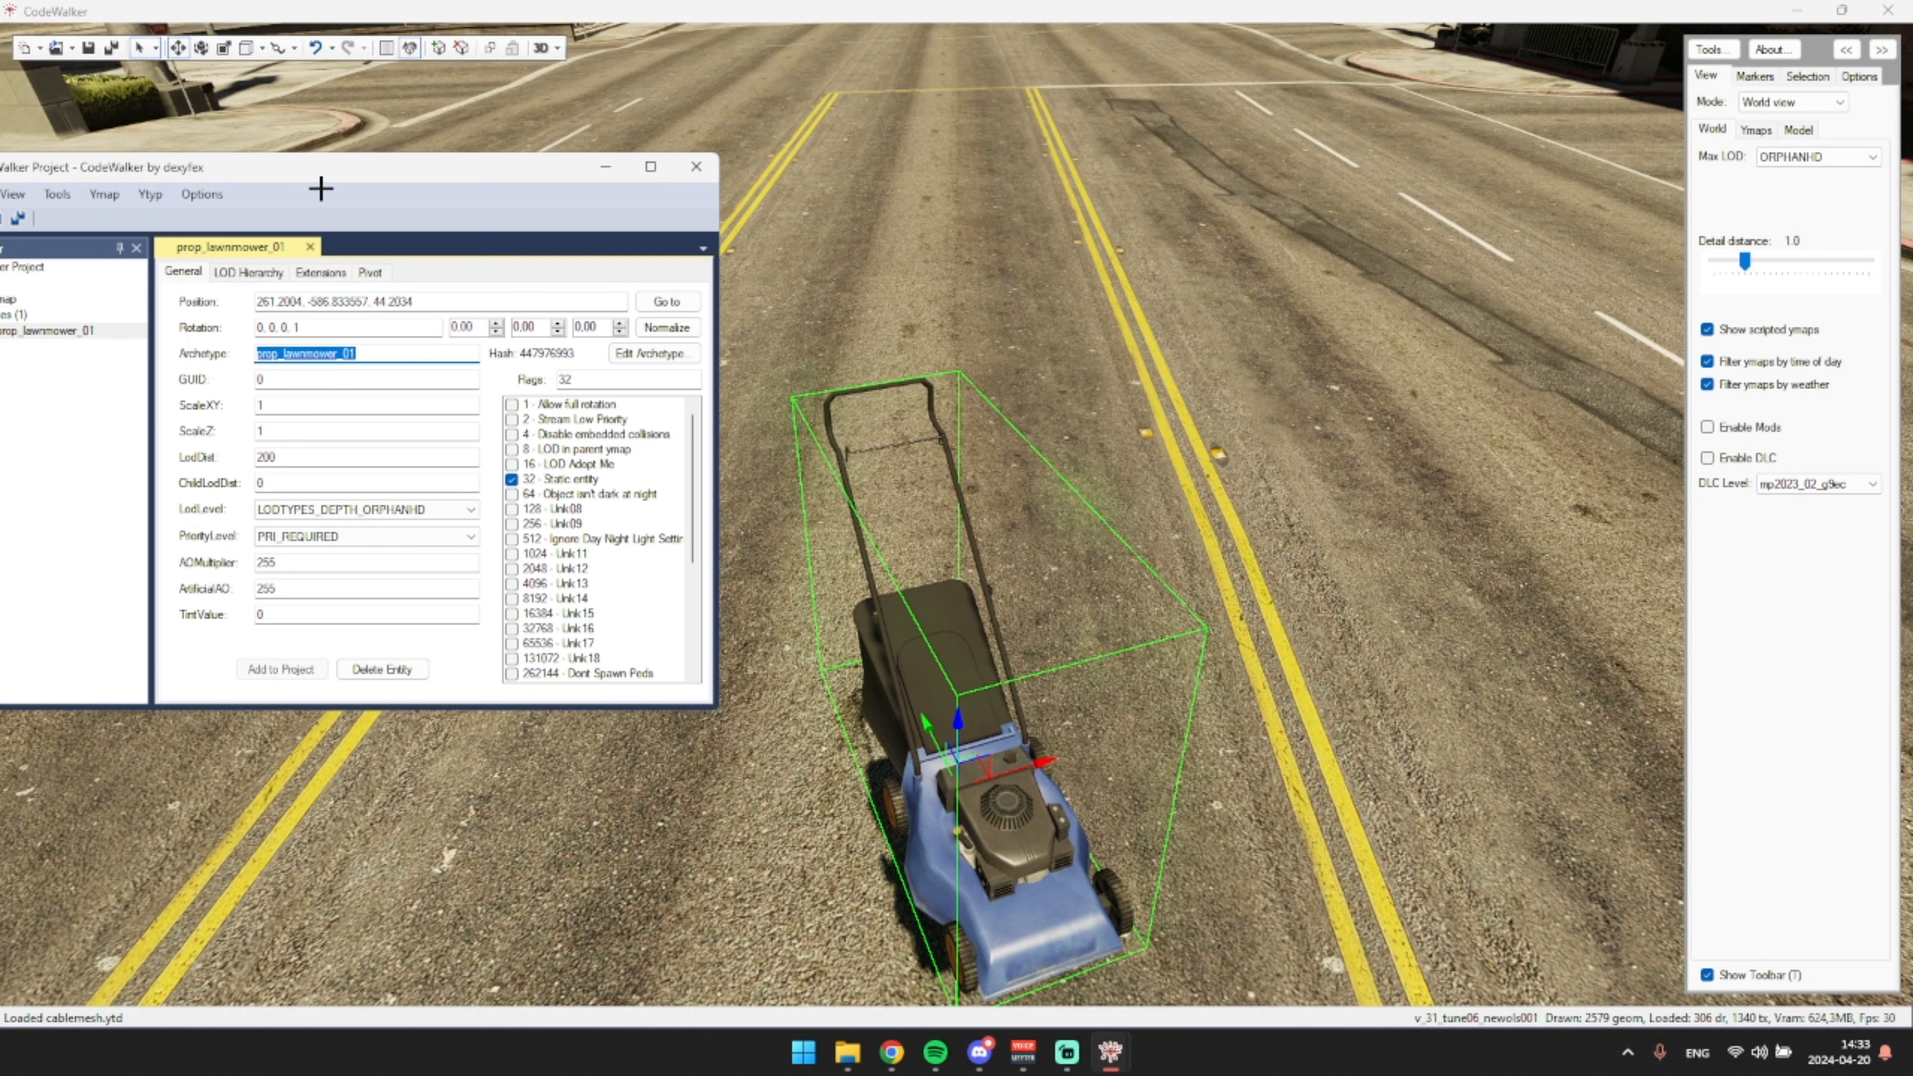
{"action": "left_click_drag", "start_coordinate": [319, 169], "coordinate": [612, 177]}
{"action": "left_click", "coordinate": [353, 340]}
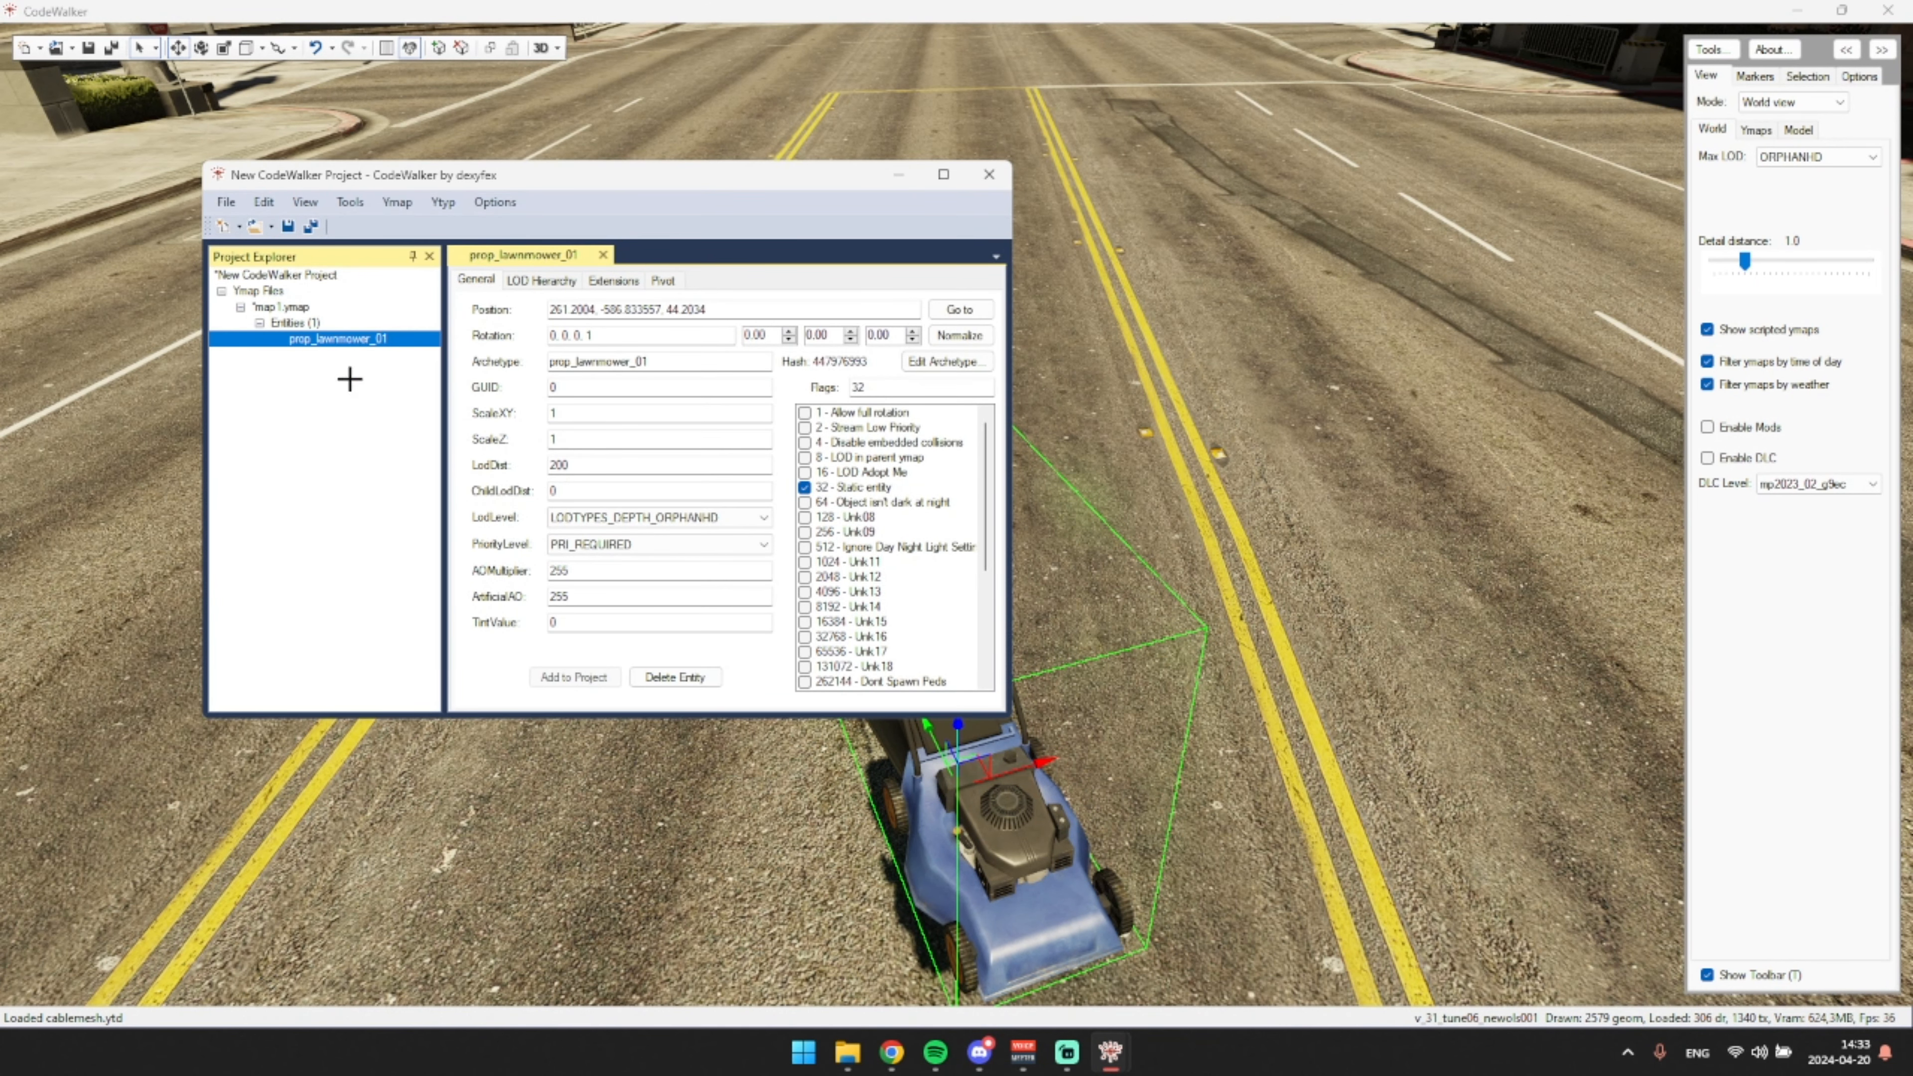
{"action": "left_click", "coordinate": [335, 324]}
{"action": "left_click", "coordinate": [334, 340]}
{"action": "left_click", "coordinate": [899, 178]}
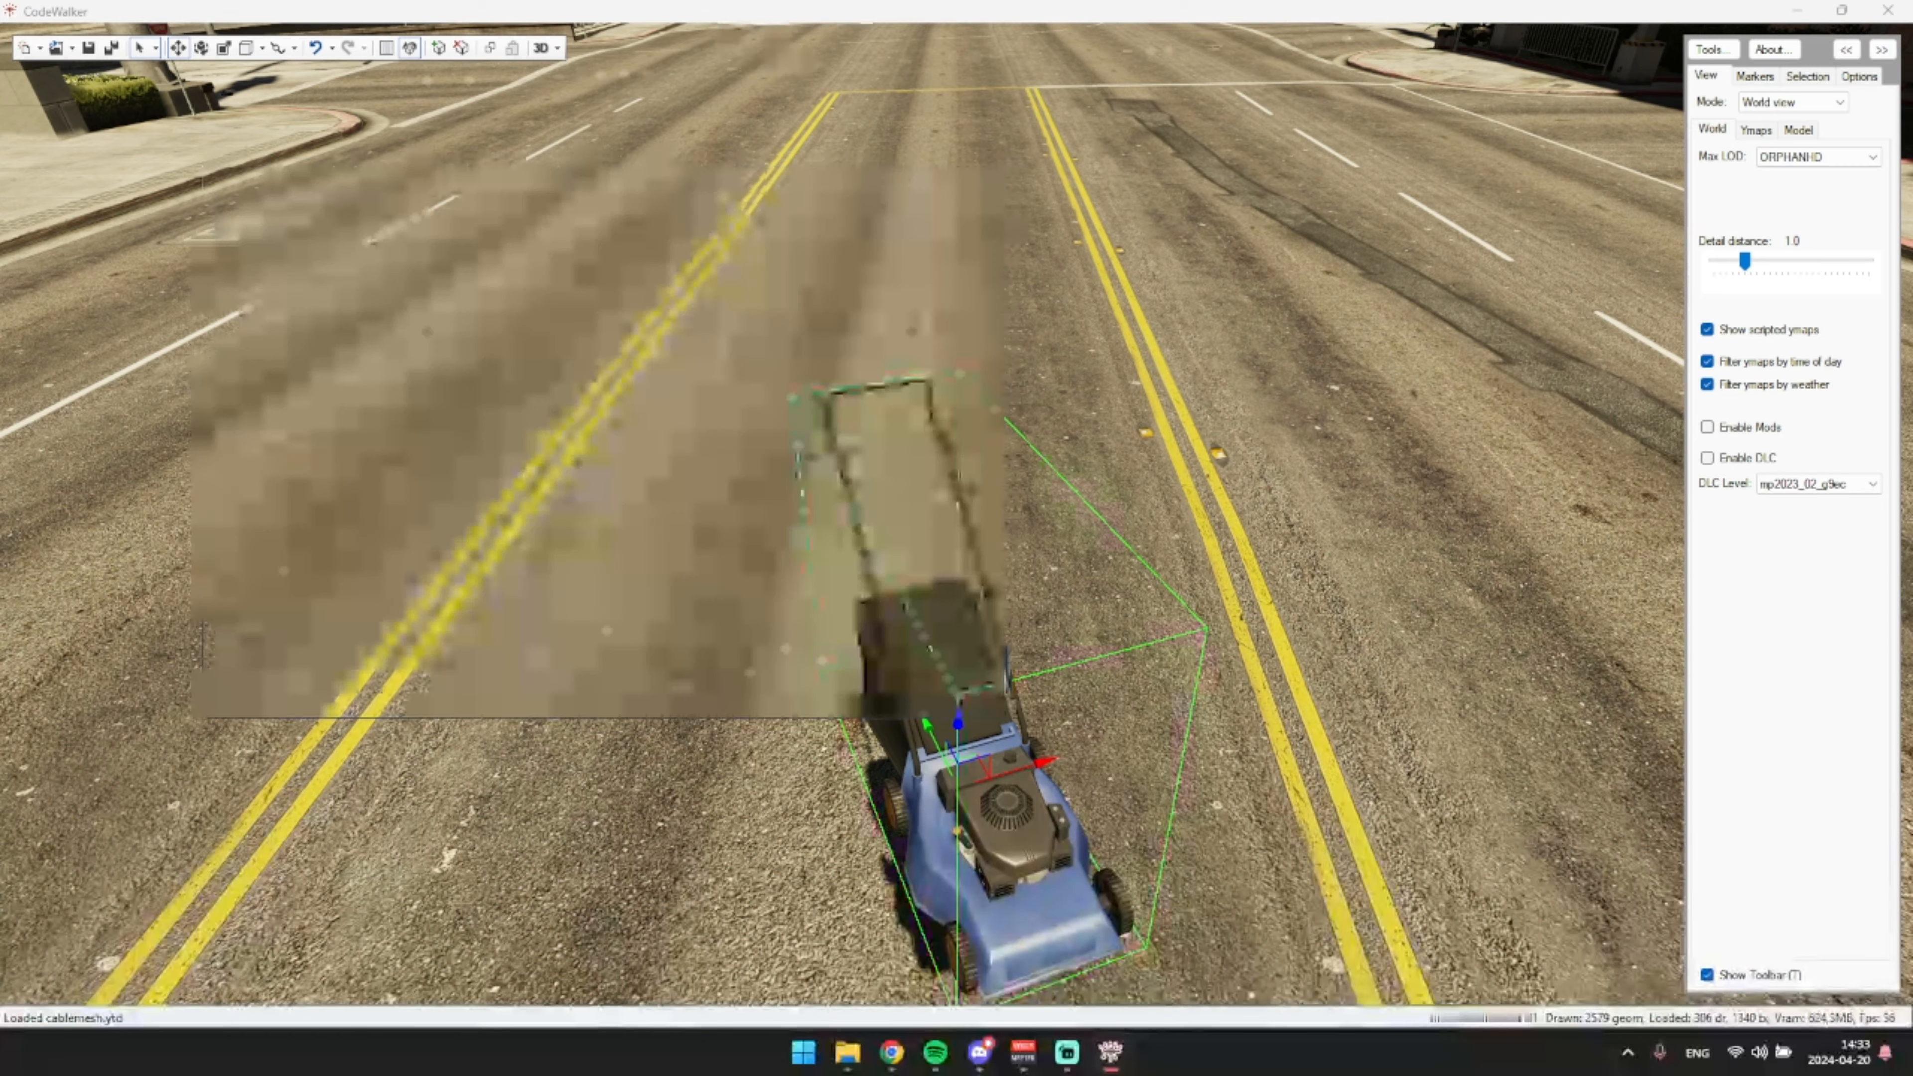
- Lower the lawn mower further until it sits closer to the road surface
{"action": "left_click_drag", "start_coordinate": [912, 302], "coordinate": [1023, 310]}
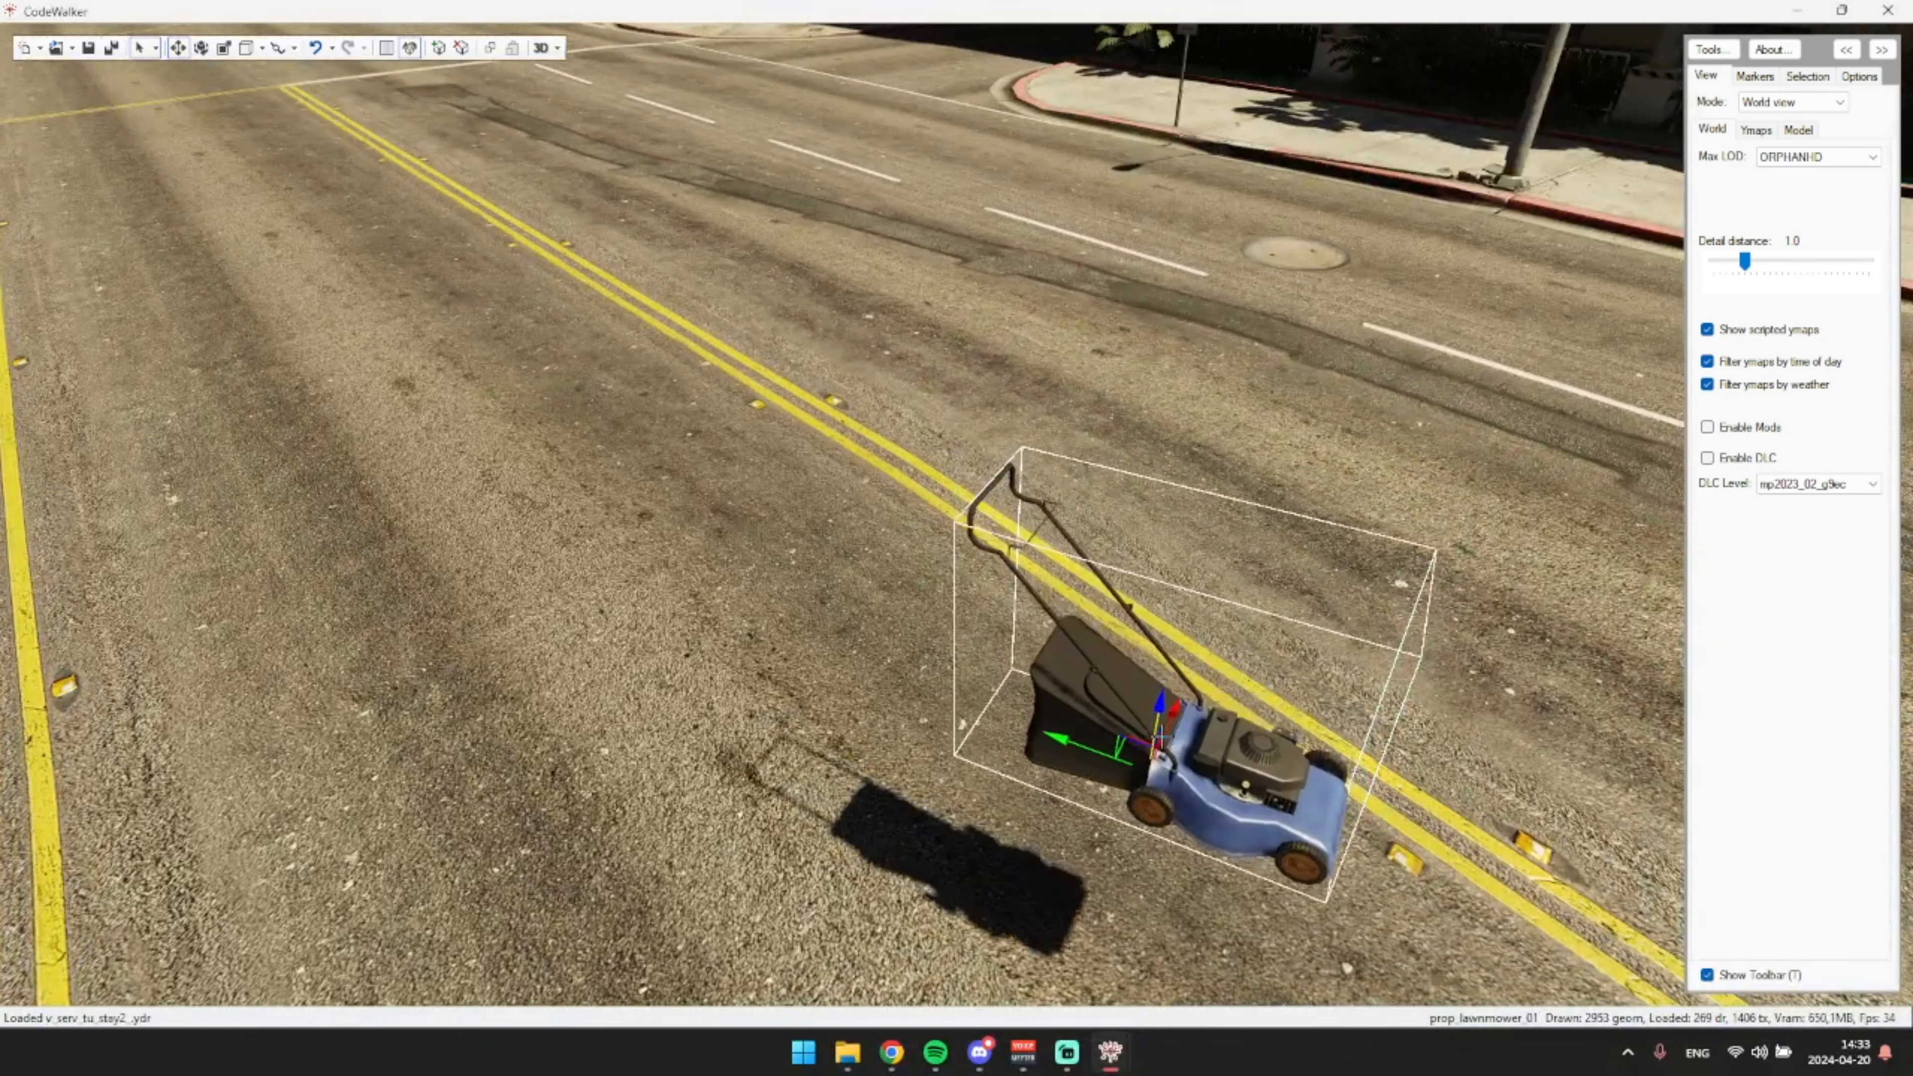
{"action": "left_click_drag", "start_coordinate": [1161, 738], "coordinate": [1143, 913]}
{"action": "left_click_drag", "start_coordinate": [810, 504], "coordinate": [735, 504]}
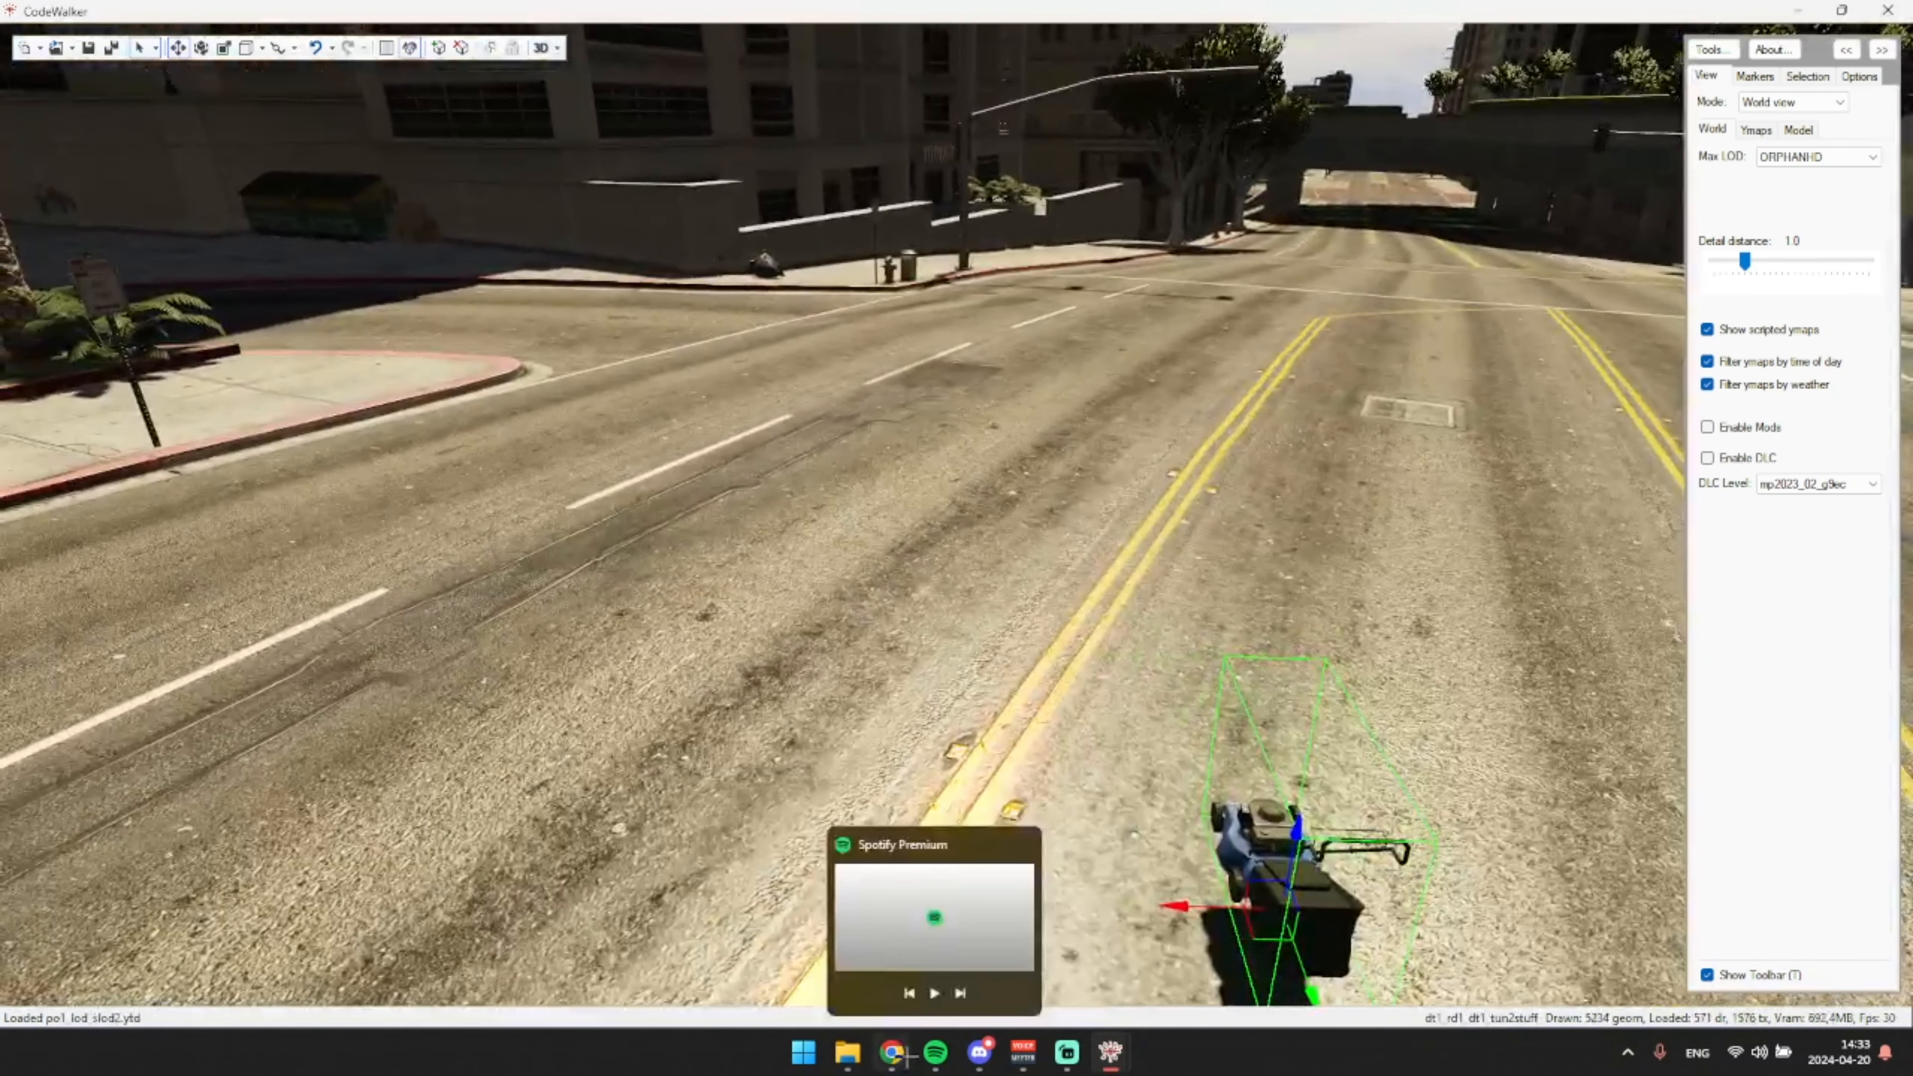
- Switch to the browser, look through page 5 of the Forge object library and copy the name of sf_prop_sf_art_car_01a
{"action": "left_click", "coordinate": [892, 1052]}
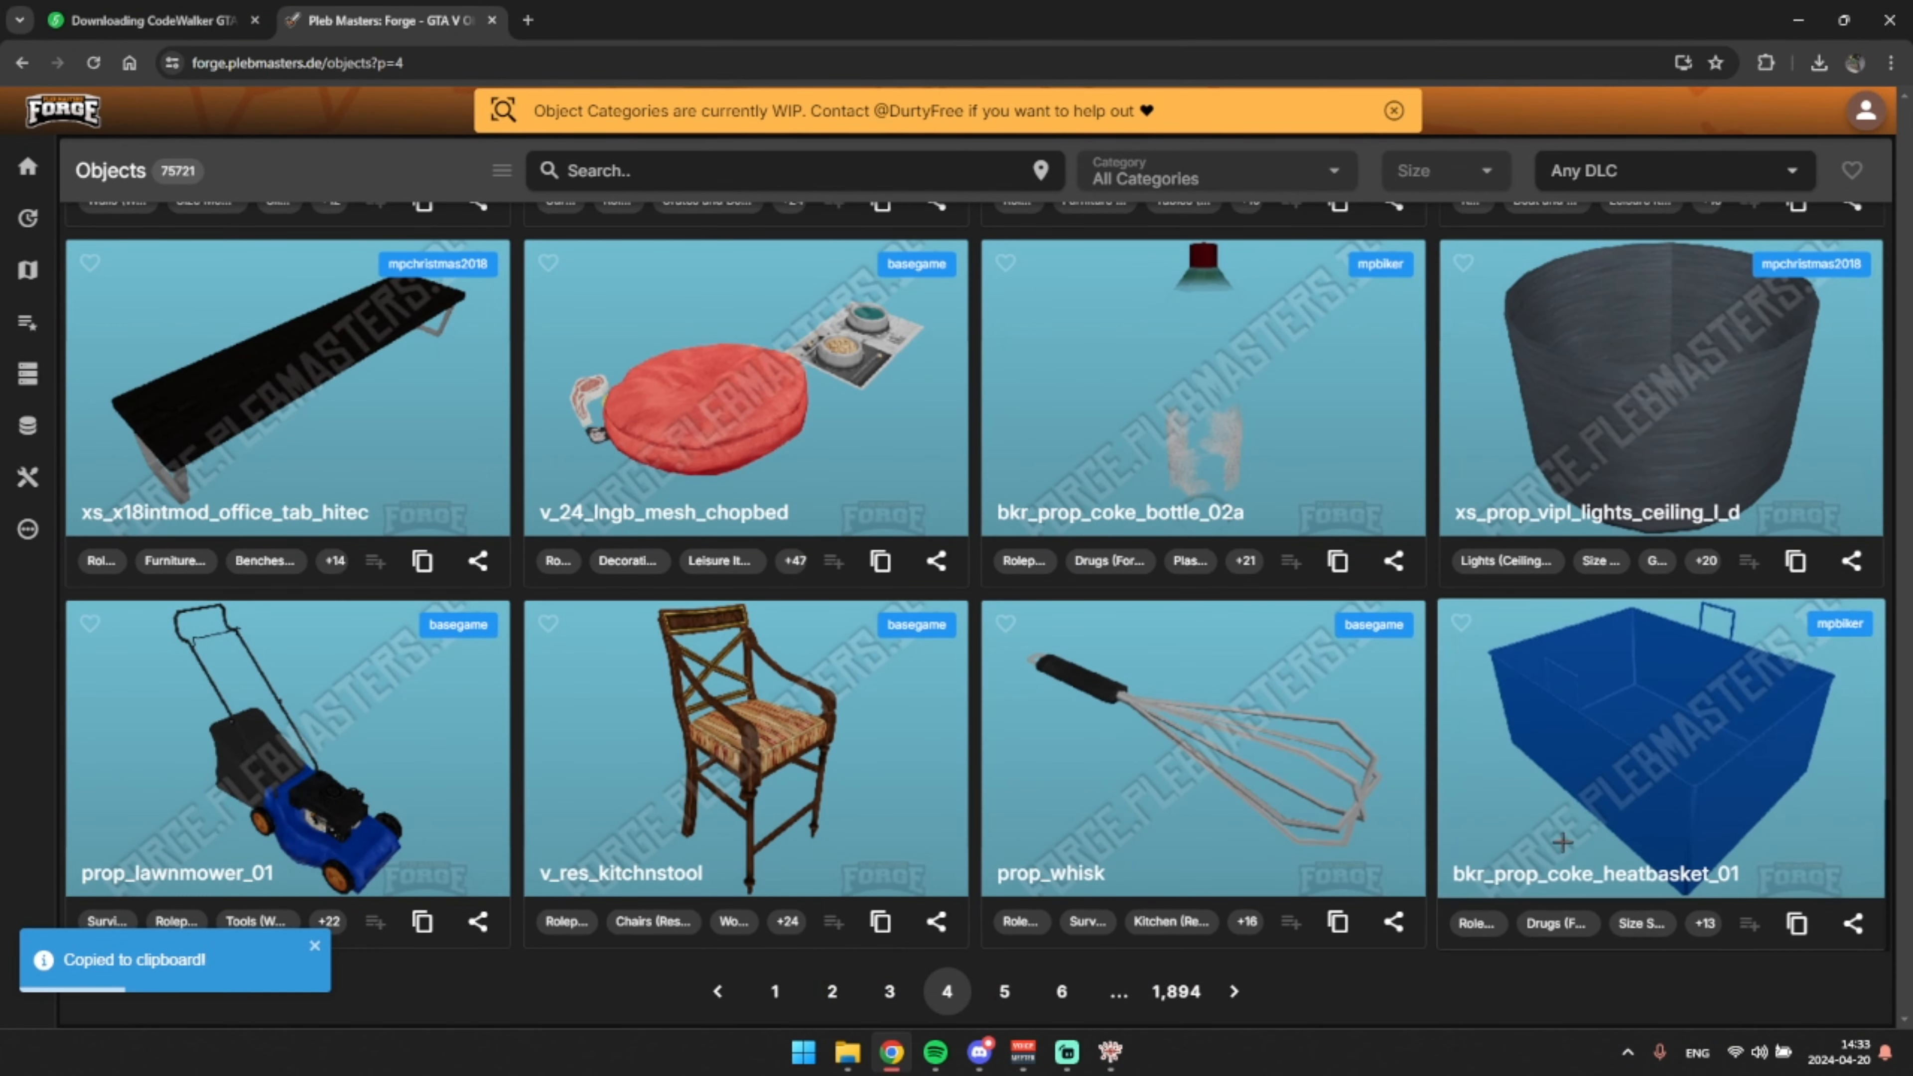
{"action": "left_click", "coordinate": [1004, 992]}
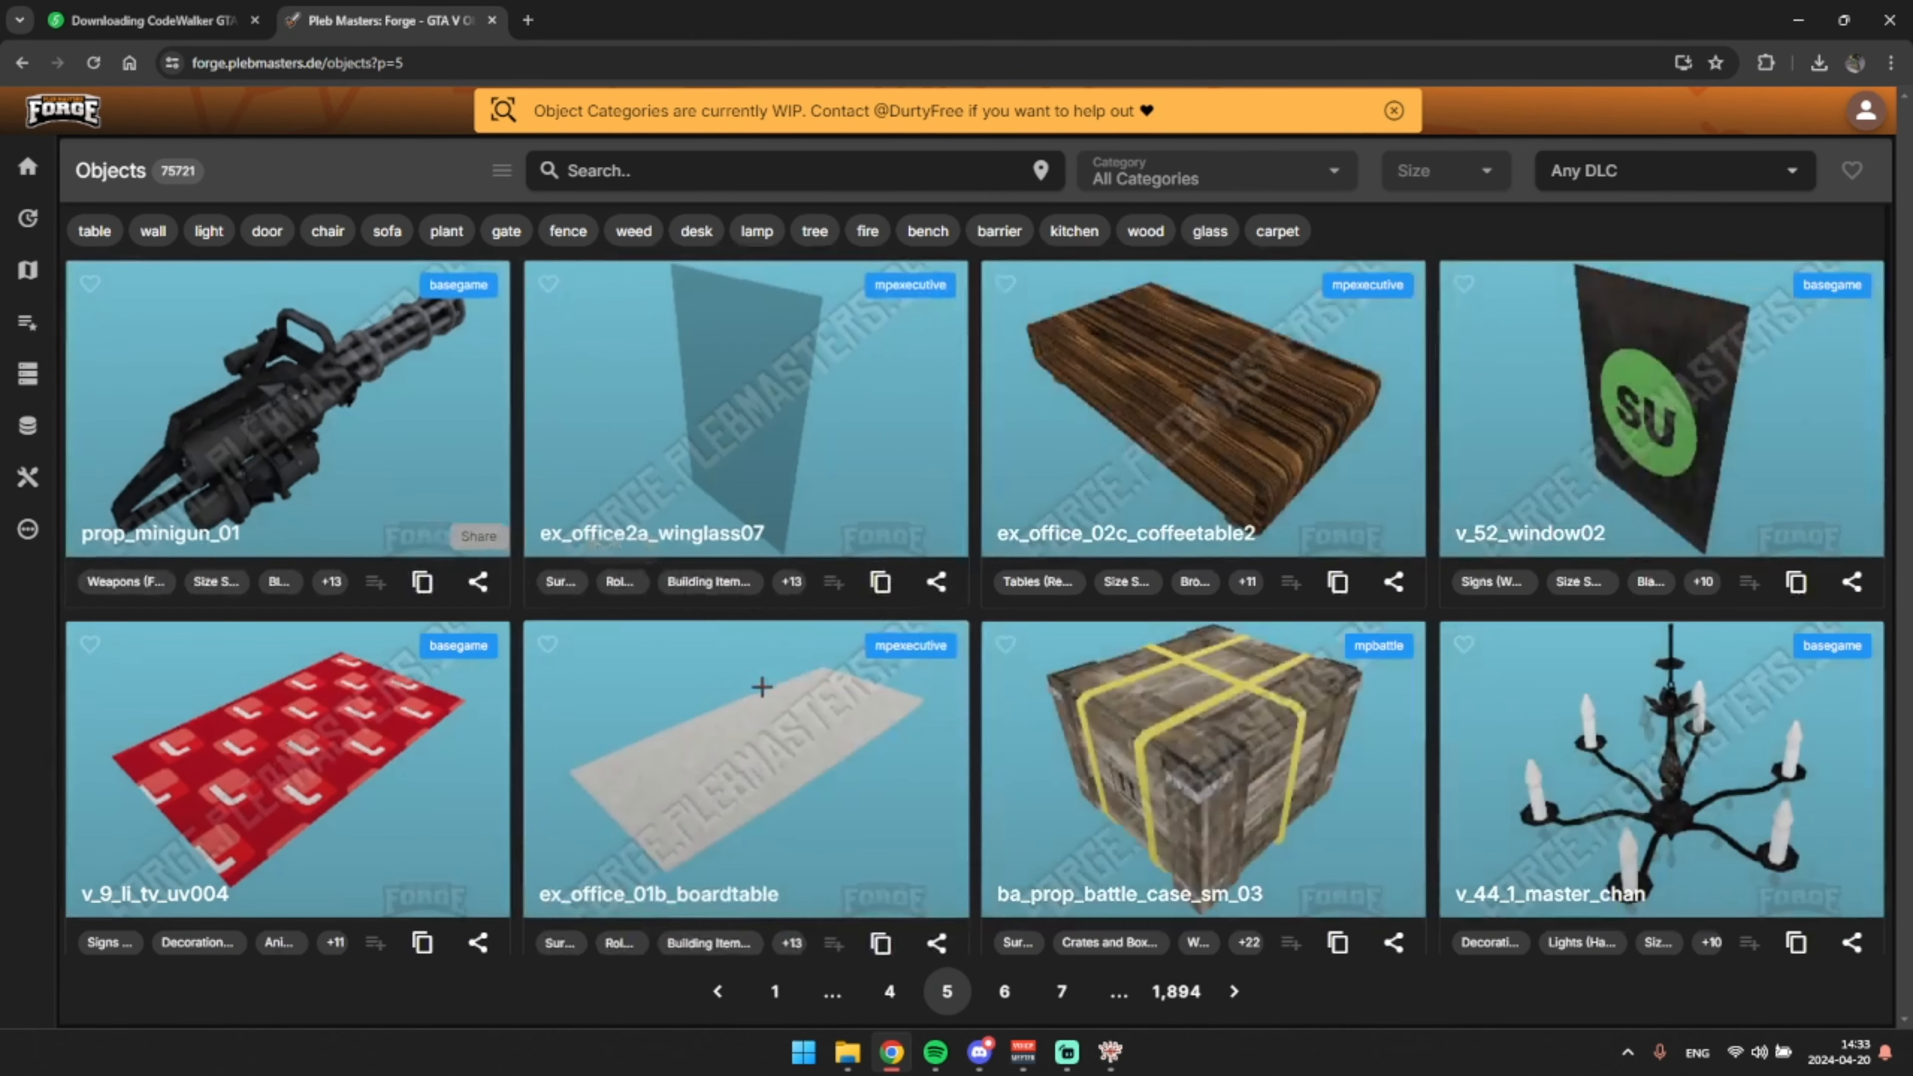
{"action": "scroll", "coordinate": [1359, 667], "scroll_direction": "down", "scroll_amount": 5}
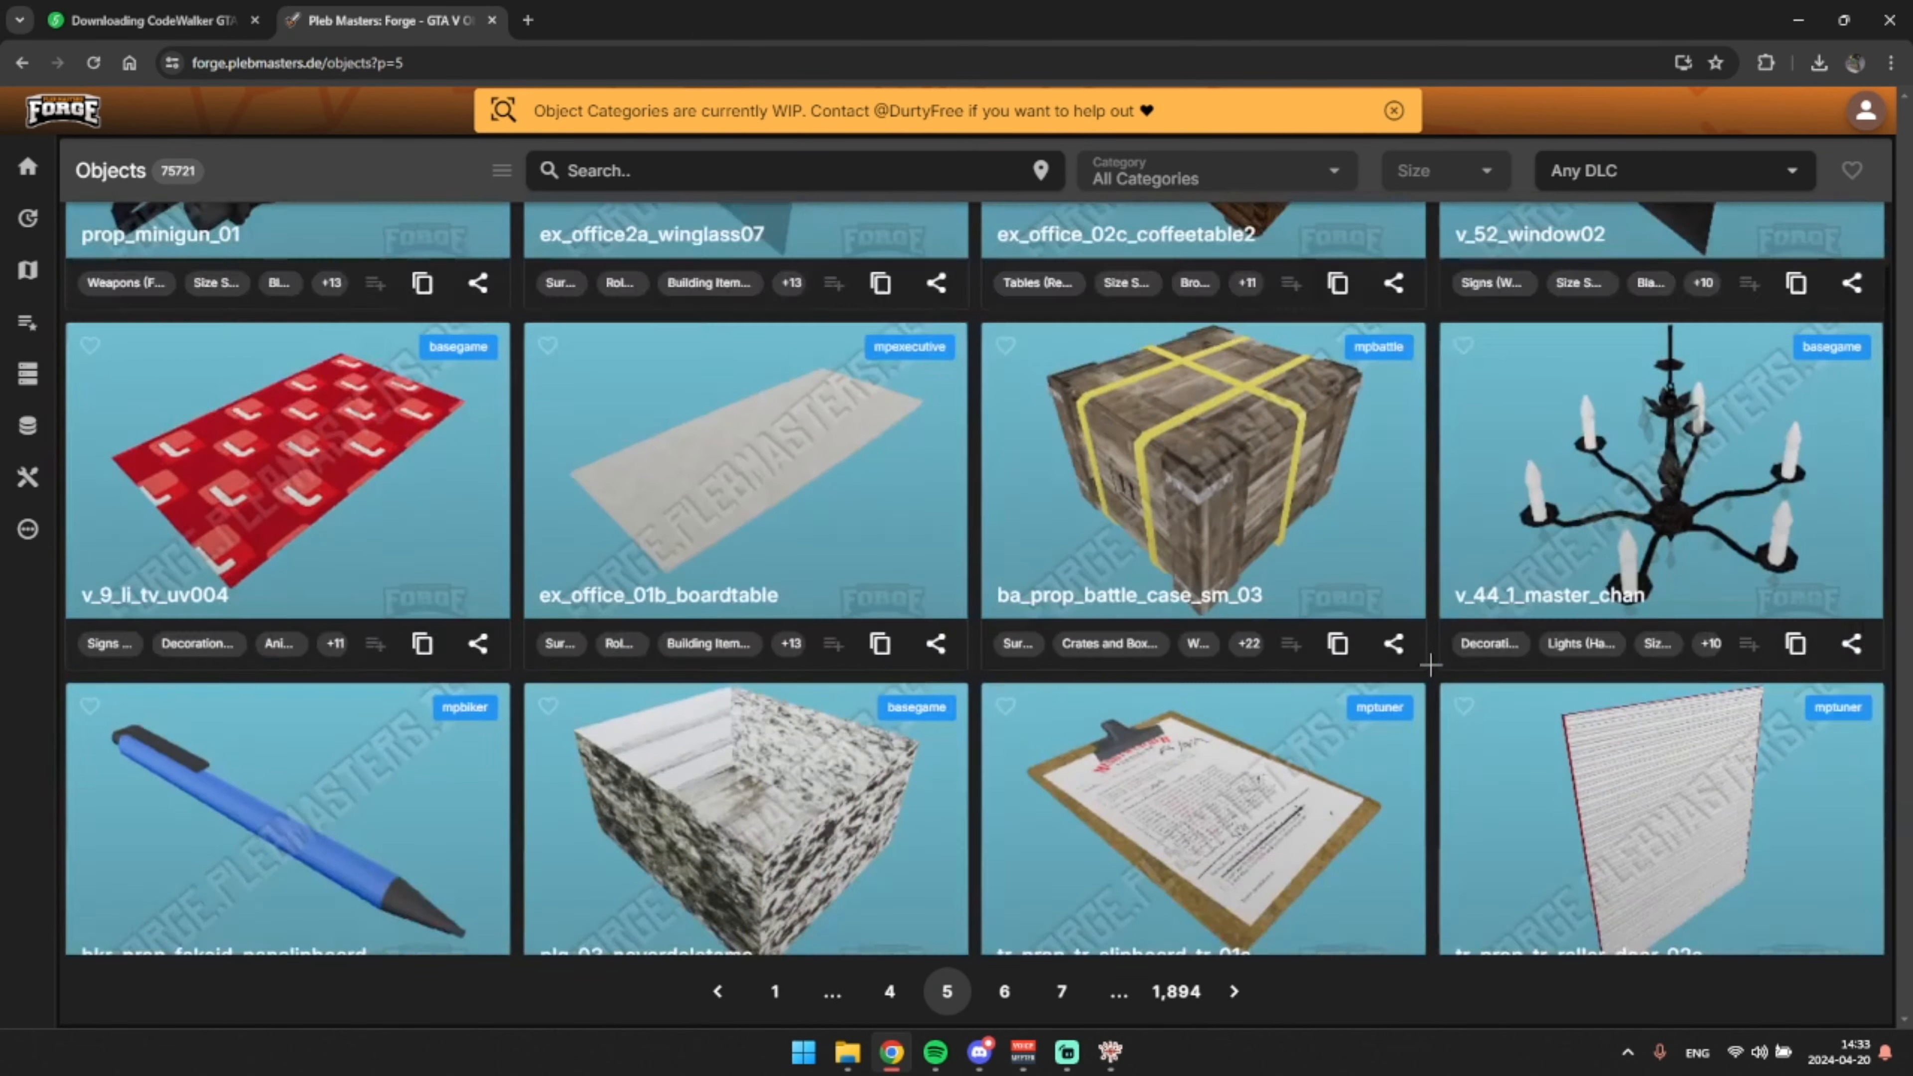
{"action": "scroll", "coordinate": [1358, 666], "scroll_direction": "down", "scroll_amount": 10}
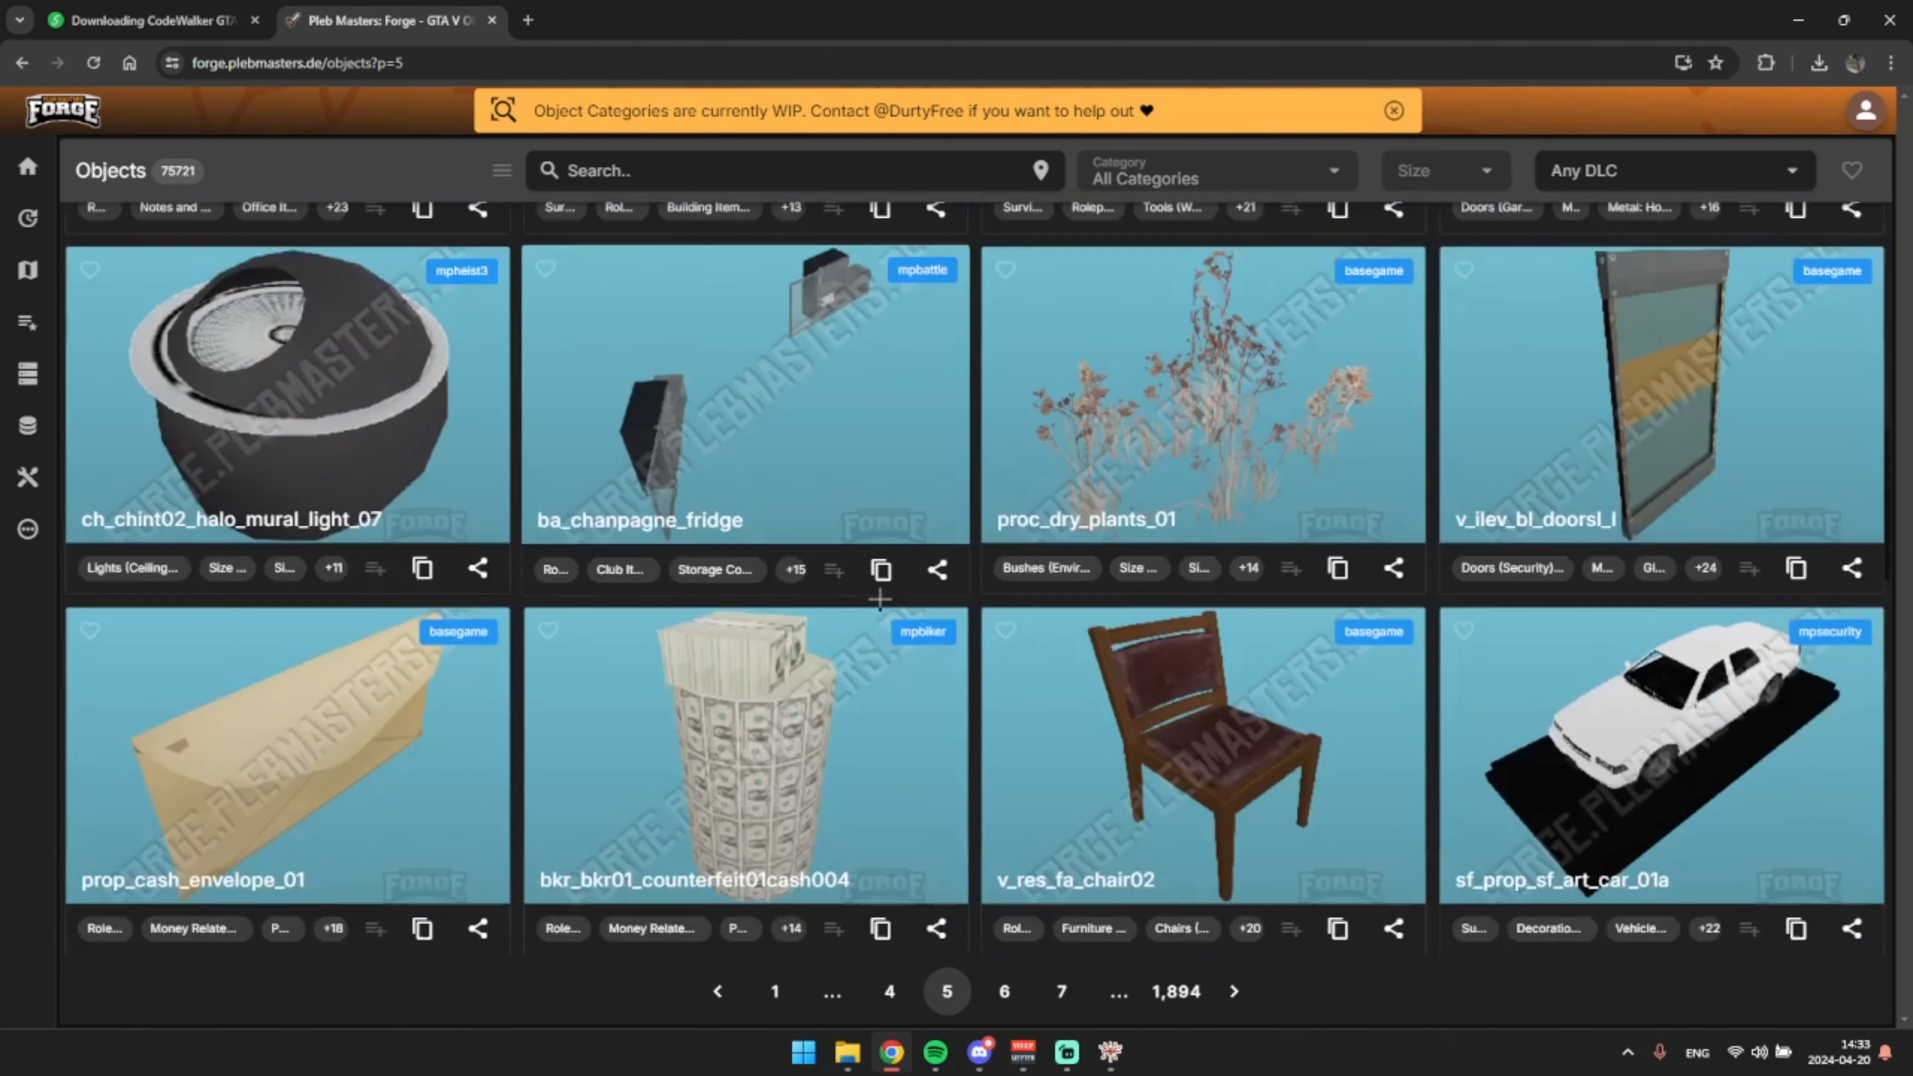
{"action": "scroll", "coordinate": [1597, 713], "scroll_direction": "down", "scroll_amount": 5}
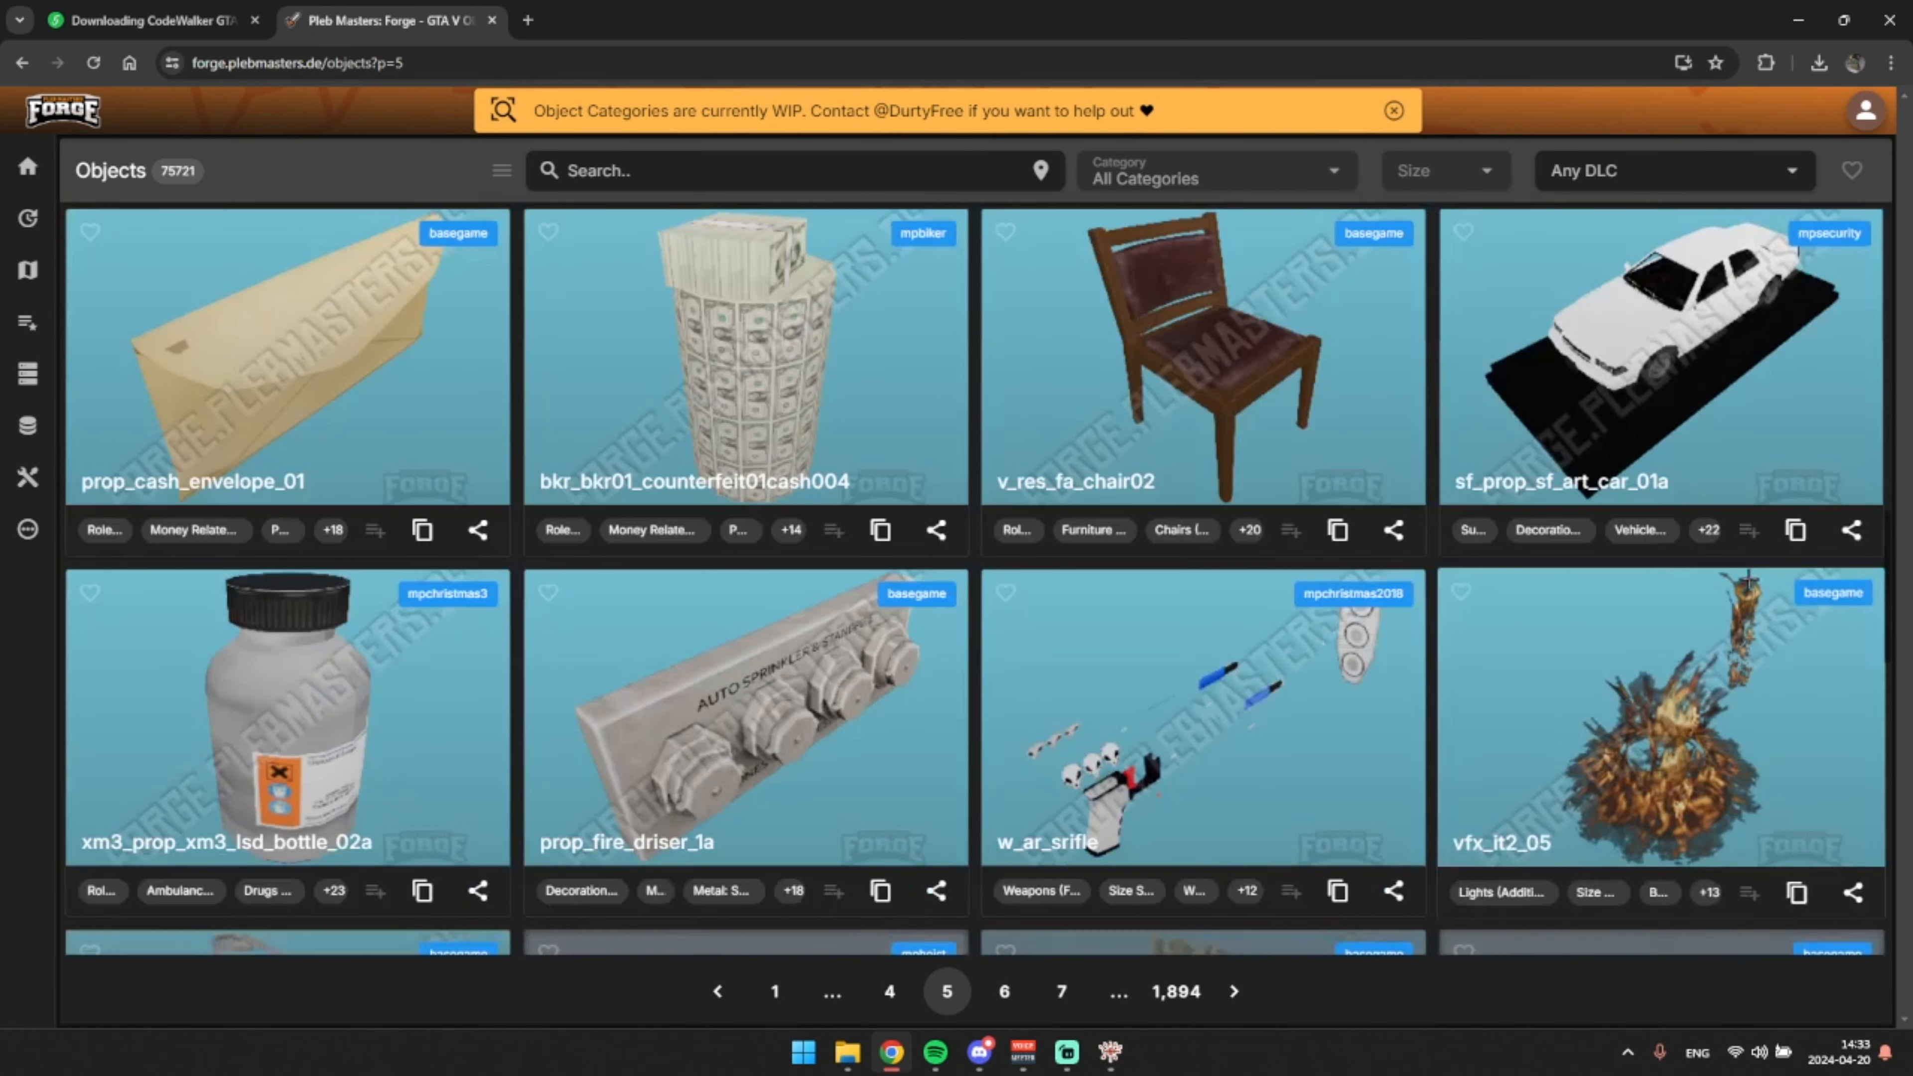
{"action": "left_click", "coordinate": [1797, 530]}
- Switch back to the CodeWalker project window and add a new entity to map1.ymap
{"action": "left_click", "coordinate": [1109, 1056]}
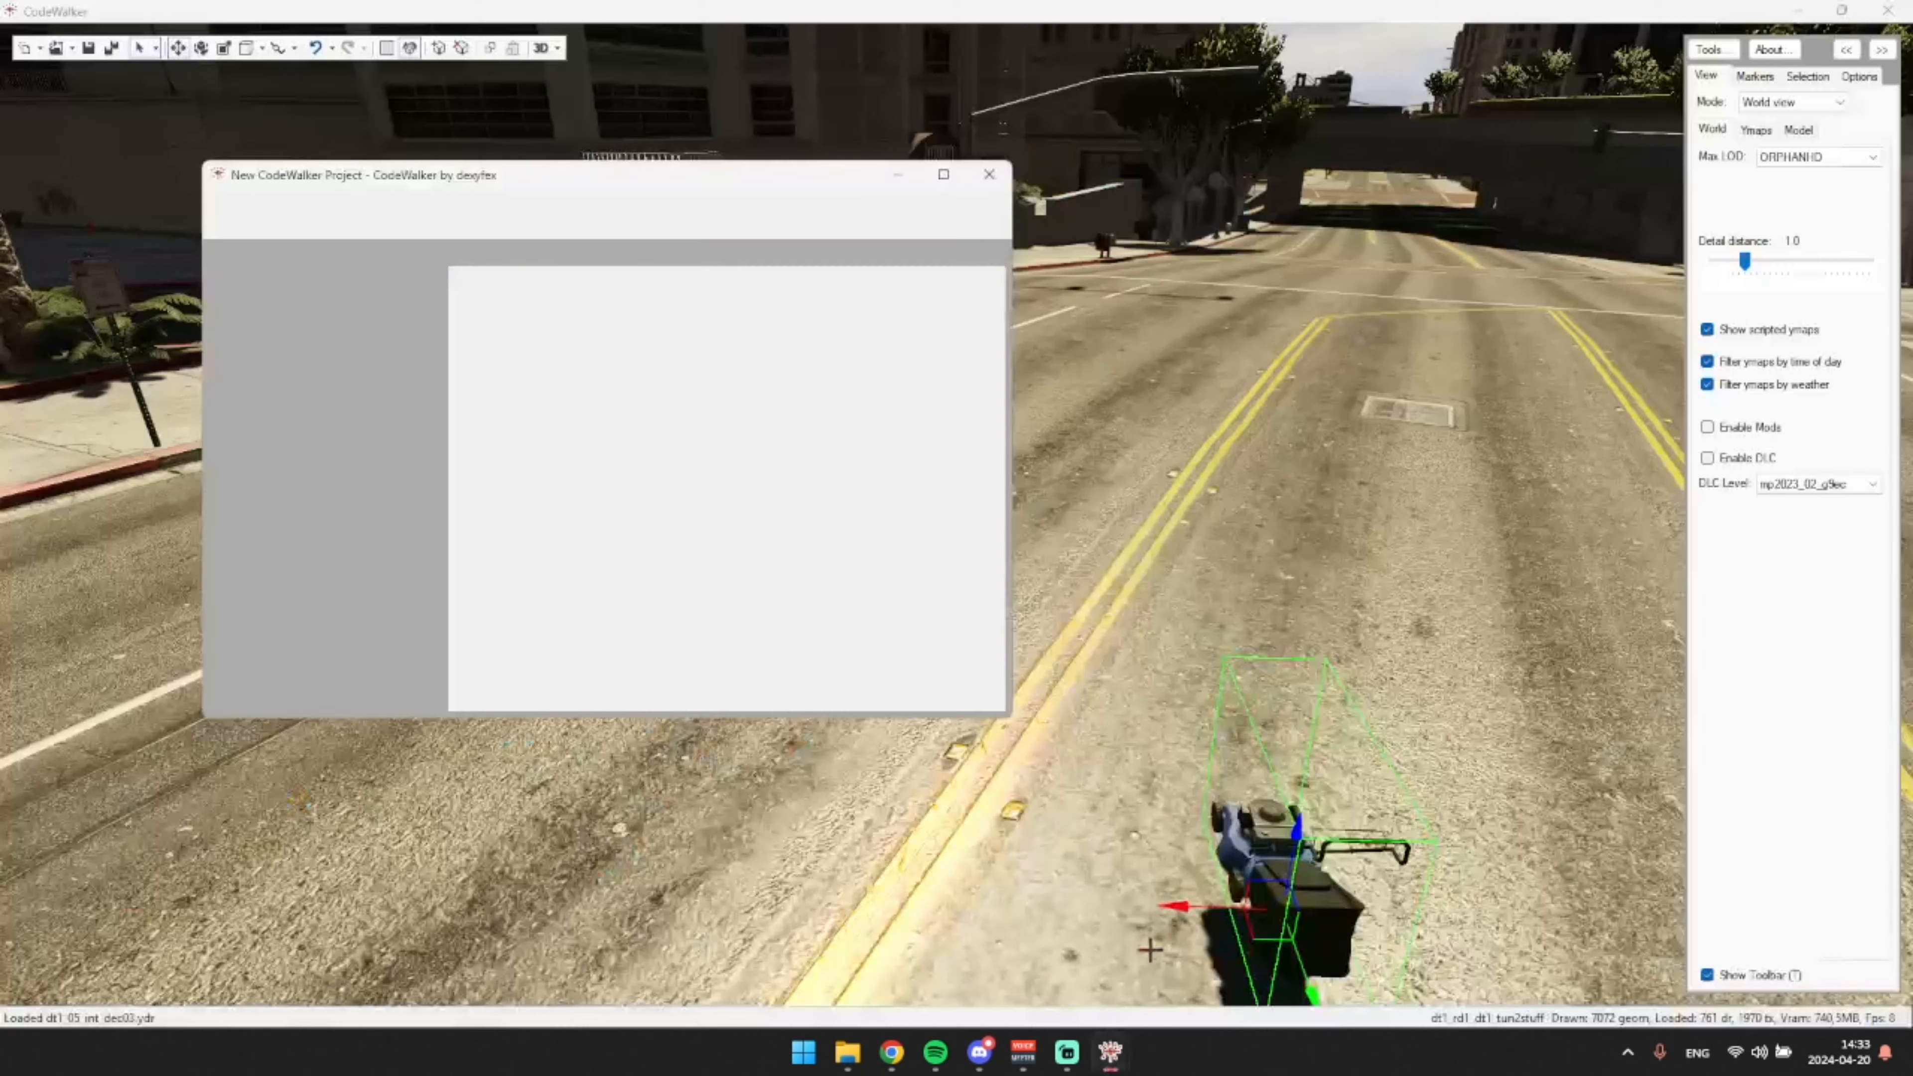
{"action": "left_click", "coordinate": [394, 203]}
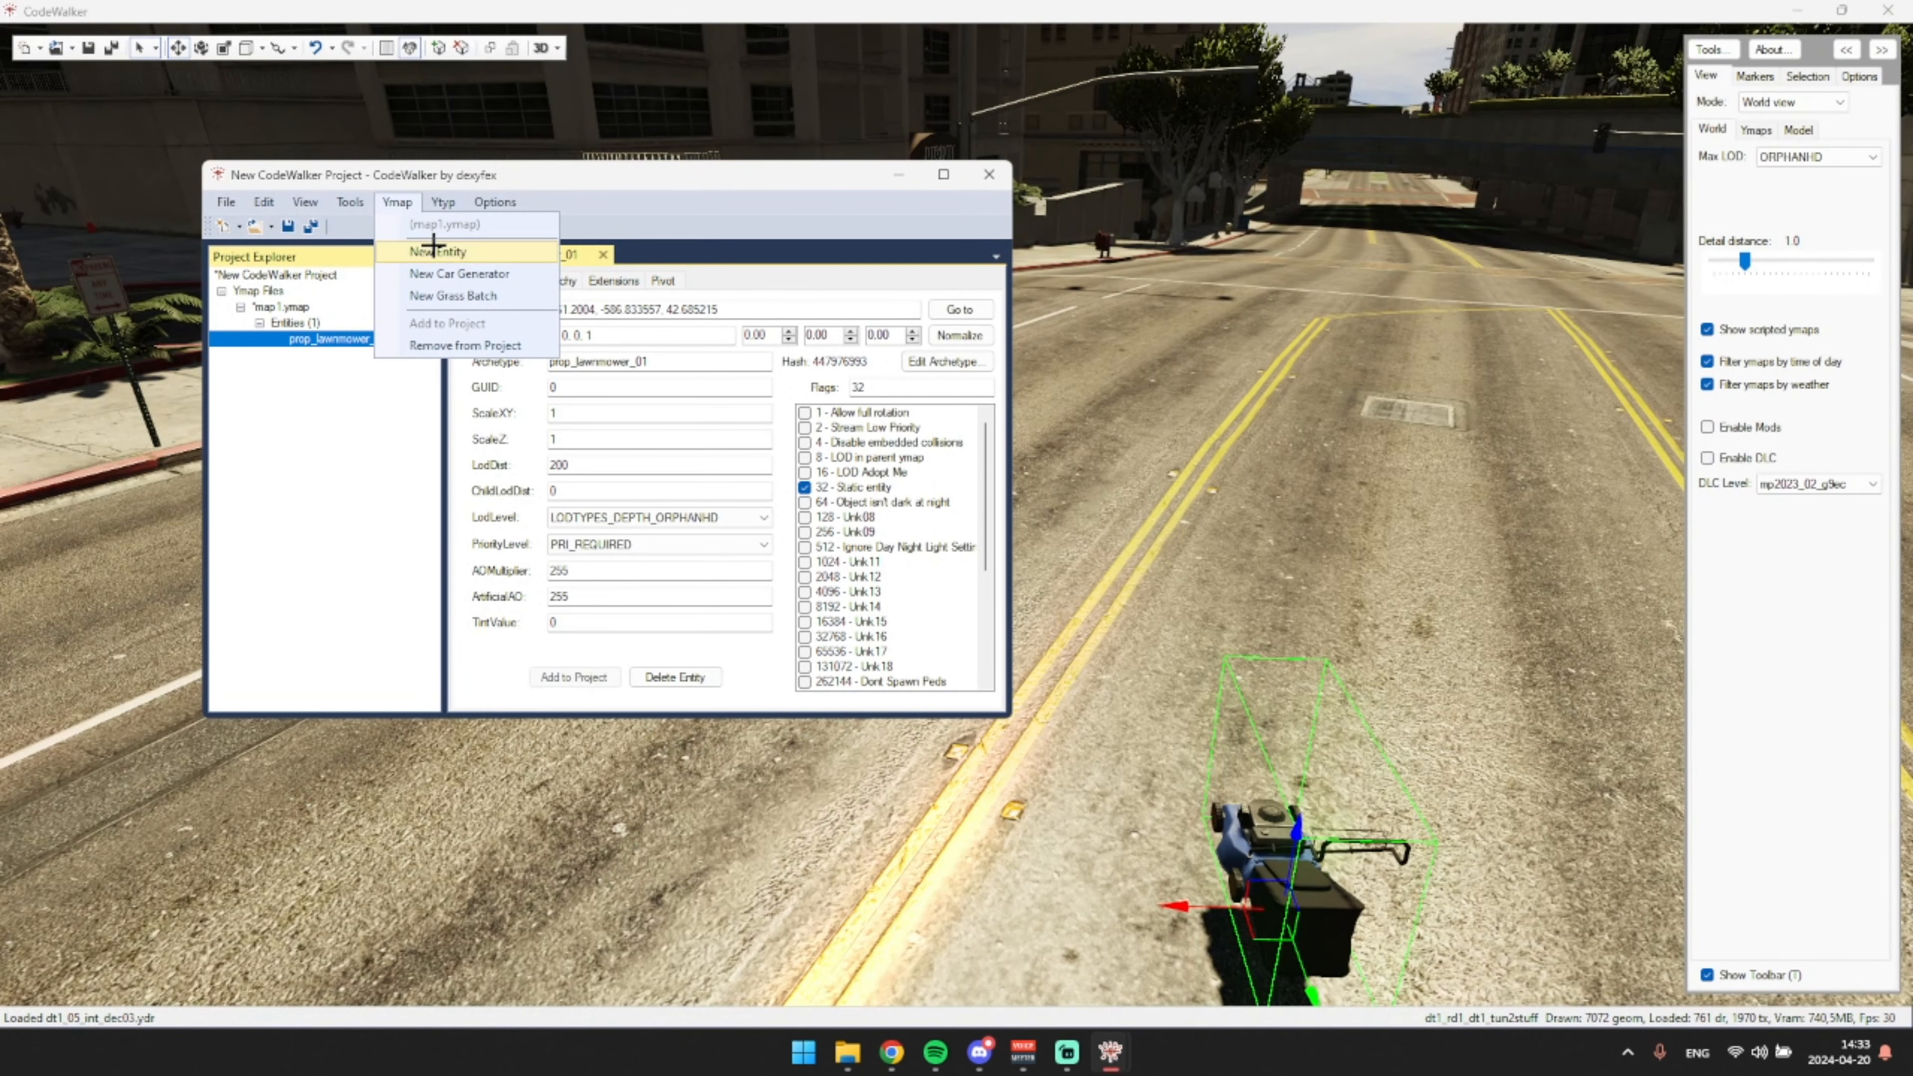
{"action": "left_click", "coordinate": [425, 245]}
- Set the new entity's archetype to sf_prop_sf_art_car_01a and hide the project window
{"action": "left_click", "coordinate": [352, 353]}
{"action": "left_click_drag", "start_coordinate": [646, 362], "coordinate": [322, 361]}
{"action": "key", "text": "ctrl+v"}
{"action": "left_click", "coordinate": [899, 174]}
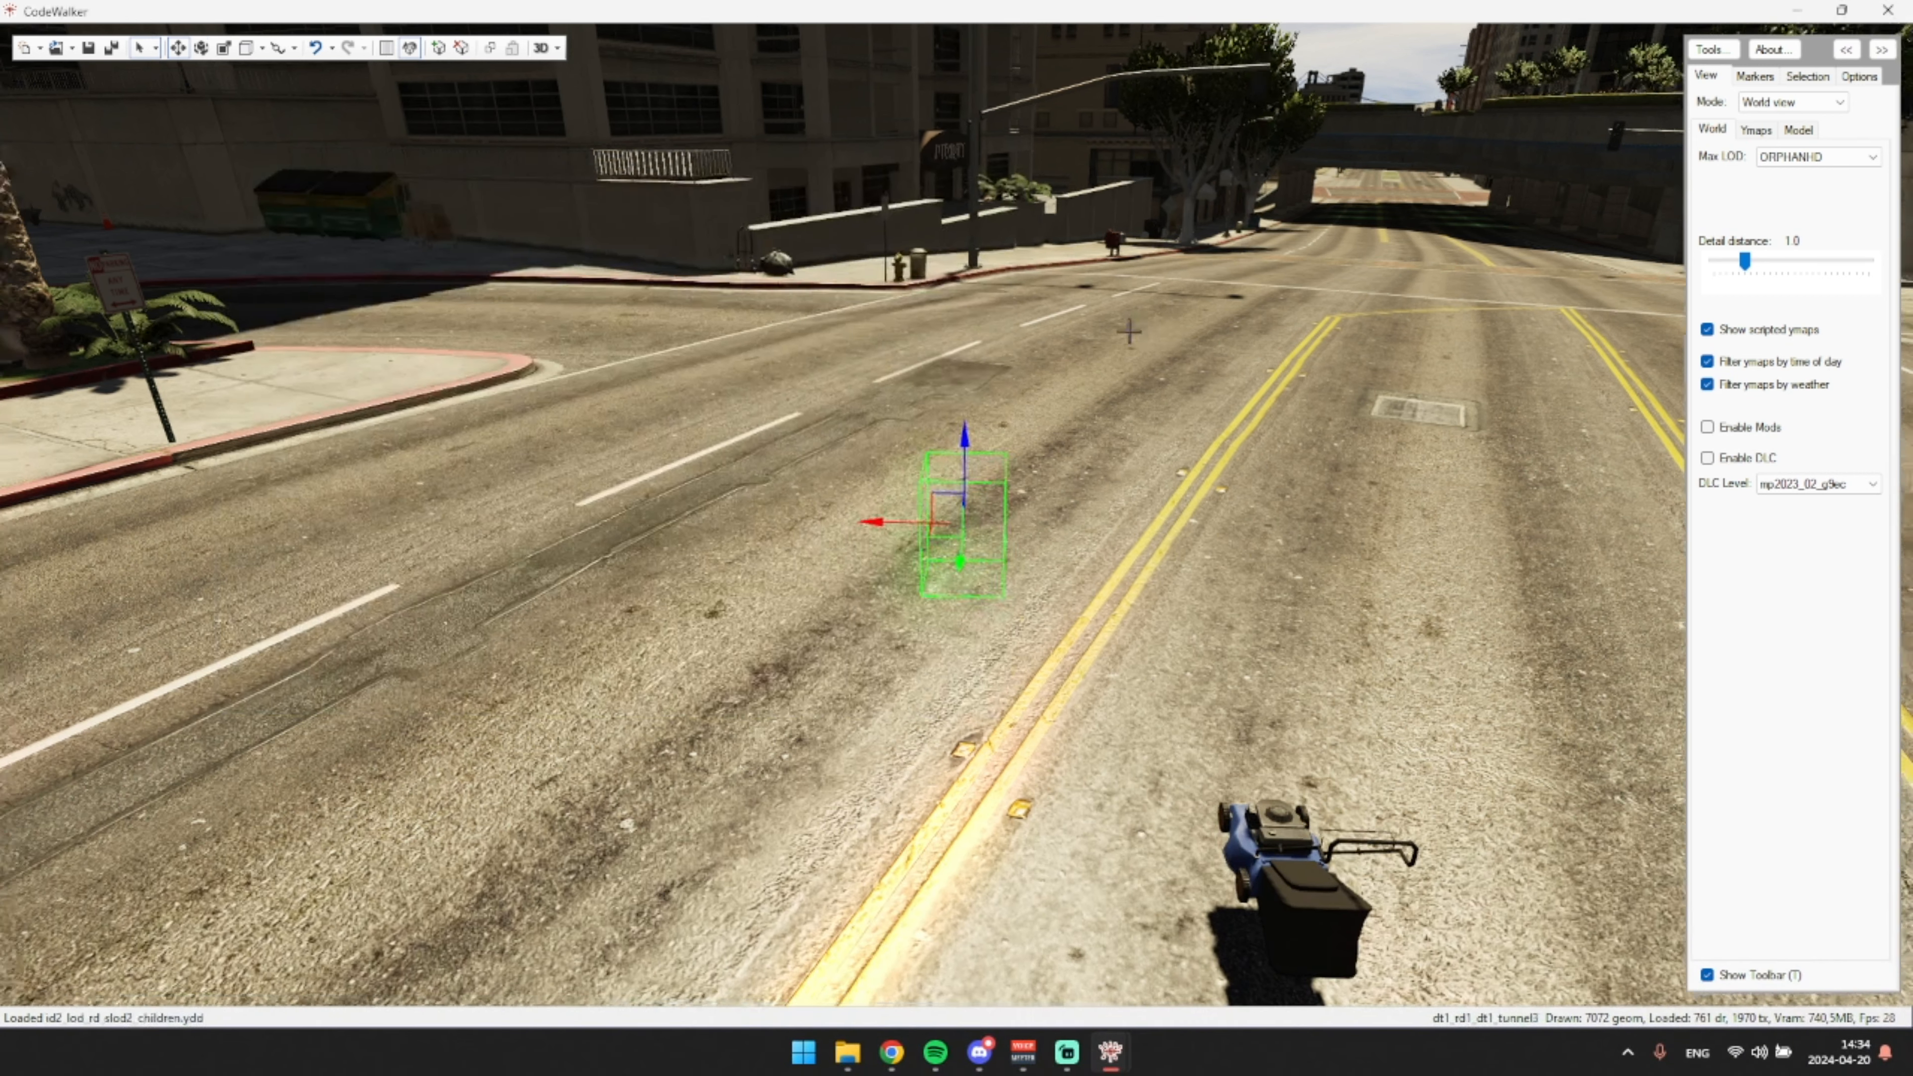
- Return to the object library in the browser and copy the name of the traffic cone prop_mp_cone_01
{"action": "key", "text": "alt+Tab"}
{"action": "left_click", "coordinate": [1129, 404]}
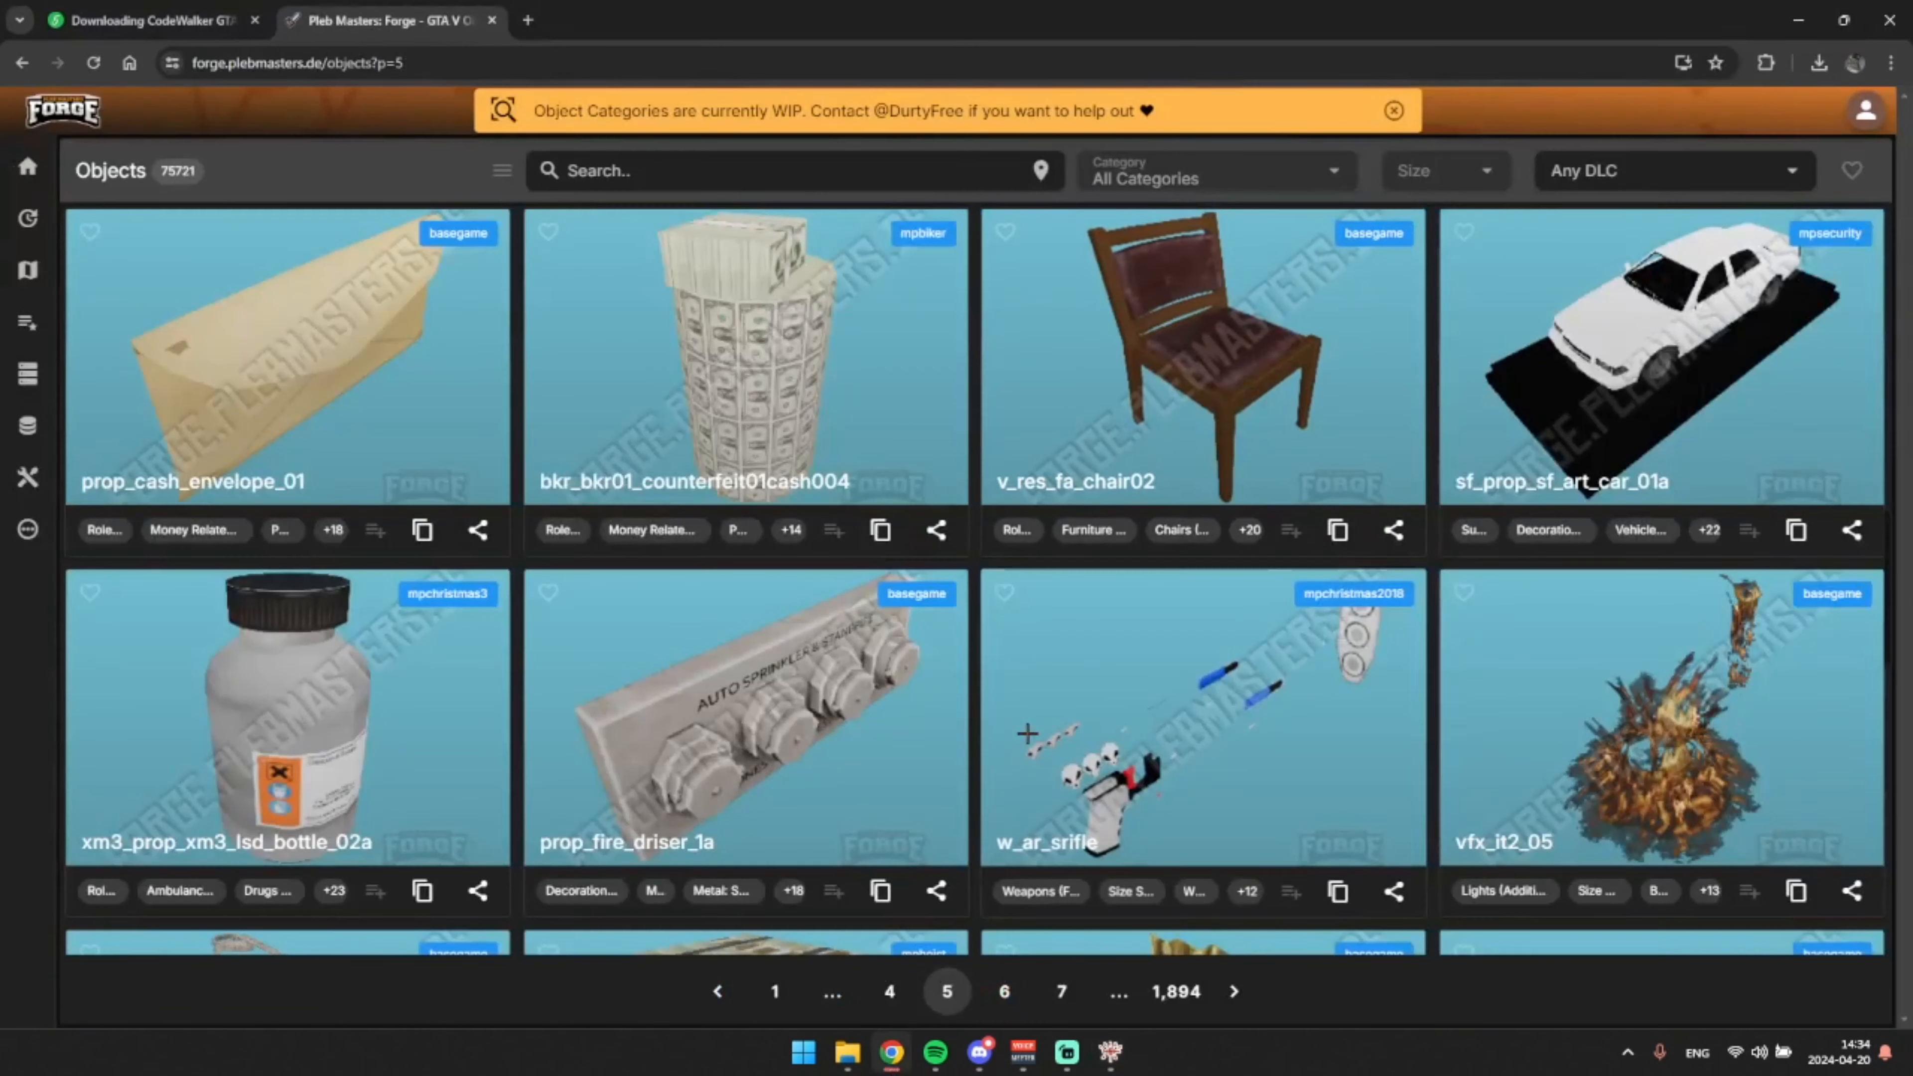
{"action": "scroll", "coordinate": [1095, 582], "scroll_direction": "down", "scroll_amount": 10}
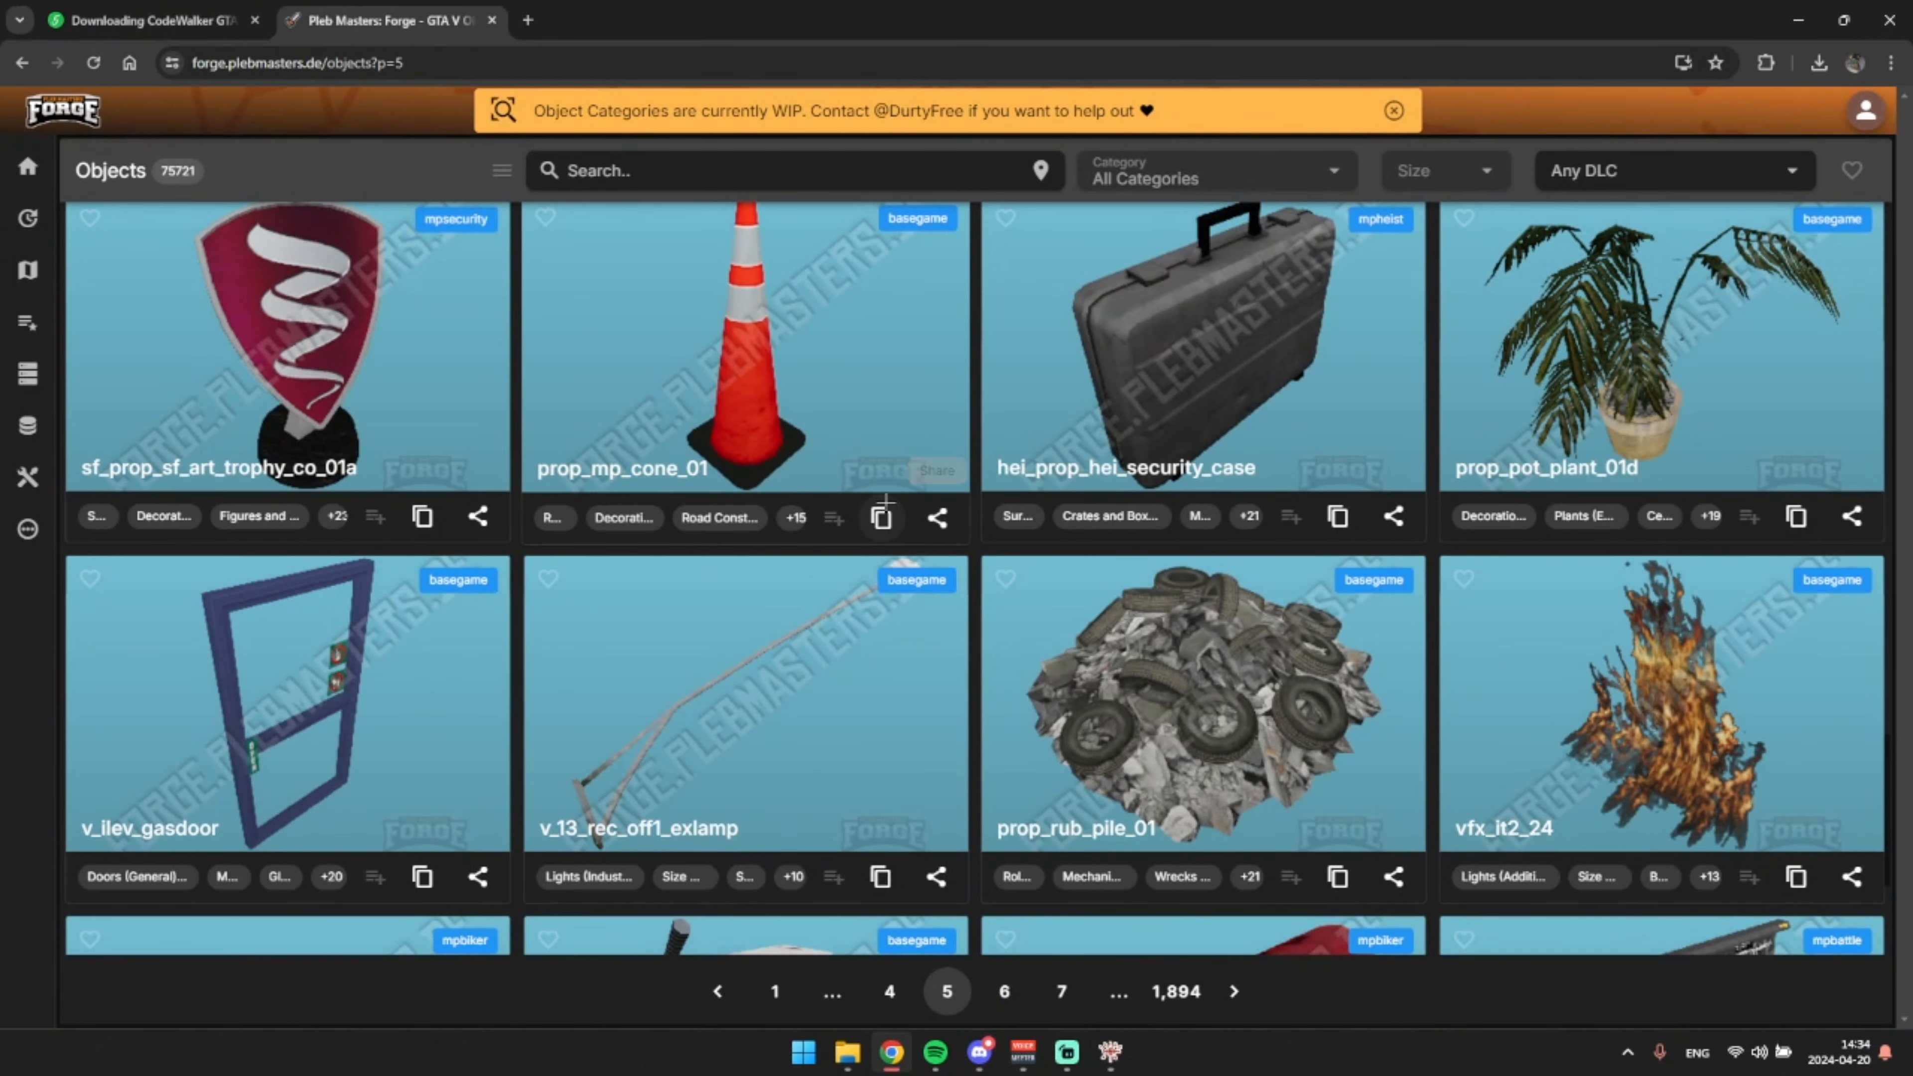
{"action": "left_click", "coordinate": [884, 503]}
- Switch back to CodeWalker, replace the second entity's archetype with prop_mp_cone_01, and hide the project window
{"action": "mouse_move", "coordinate": [1110, 1051]}
{"action": "left_click", "coordinate": [1209, 978]}
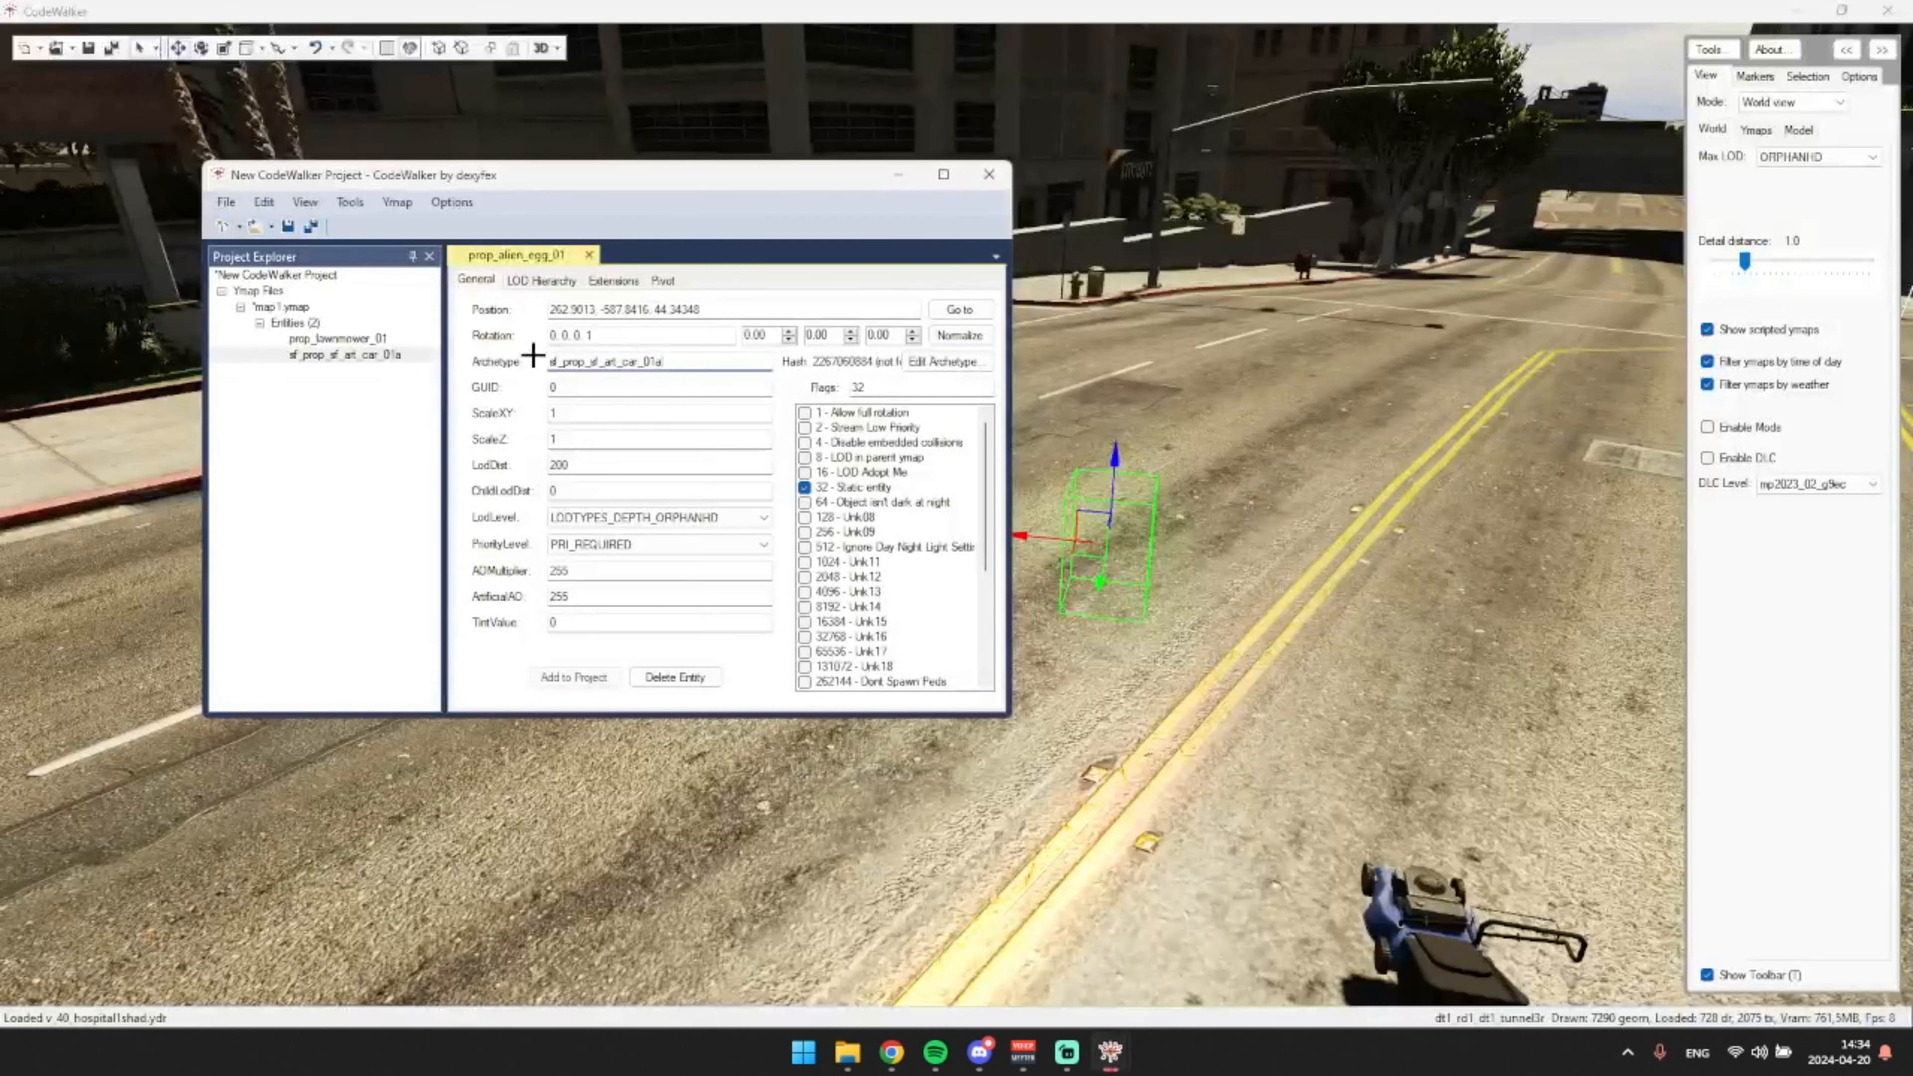
{"action": "key", "text": "ctrl+a"}
{"action": "key", "text": "ctrl+v"}
{"action": "left_click", "coordinate": [899, 174]}
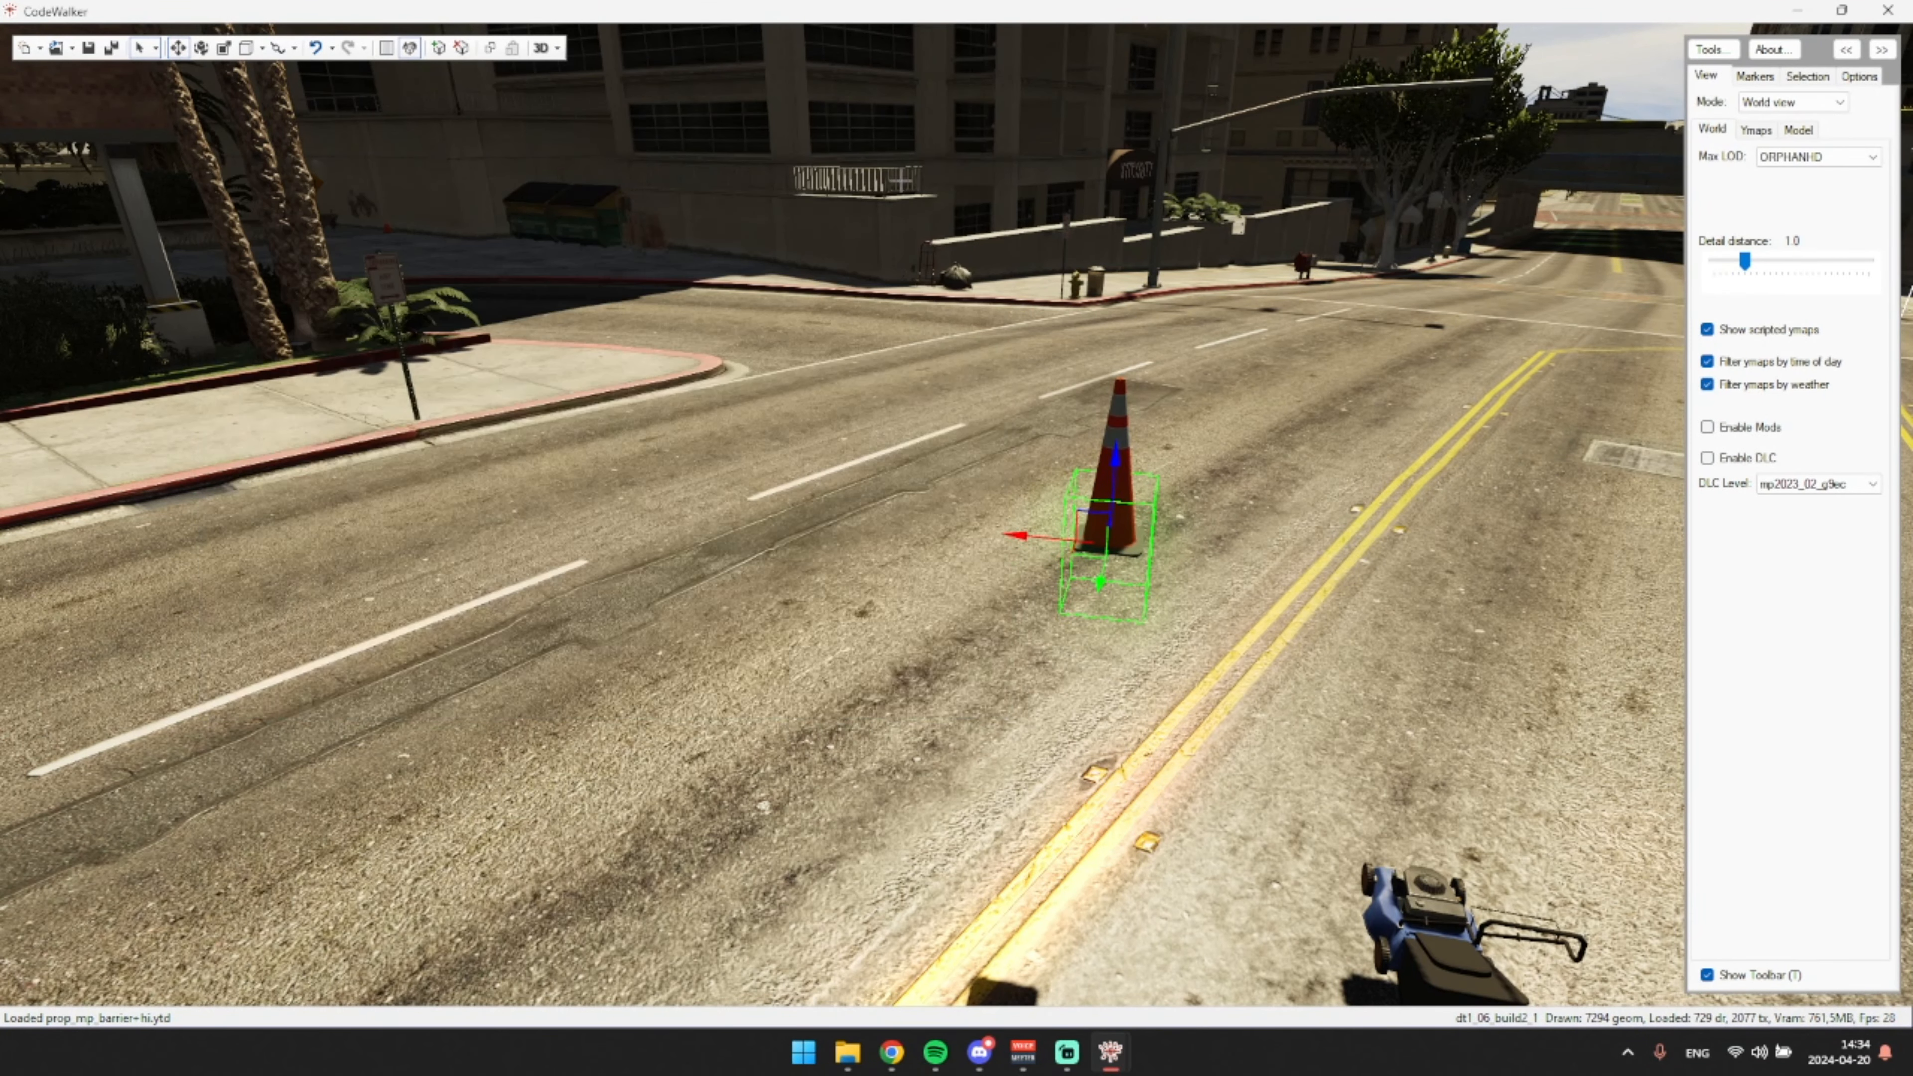
- Lower the traffic cone vertically onto the double yellow line of the road and check its placement from several sides
{"action": "left_click_drag", "start_coordinate": [1114, 457], "coordinate": [1117, 784]}
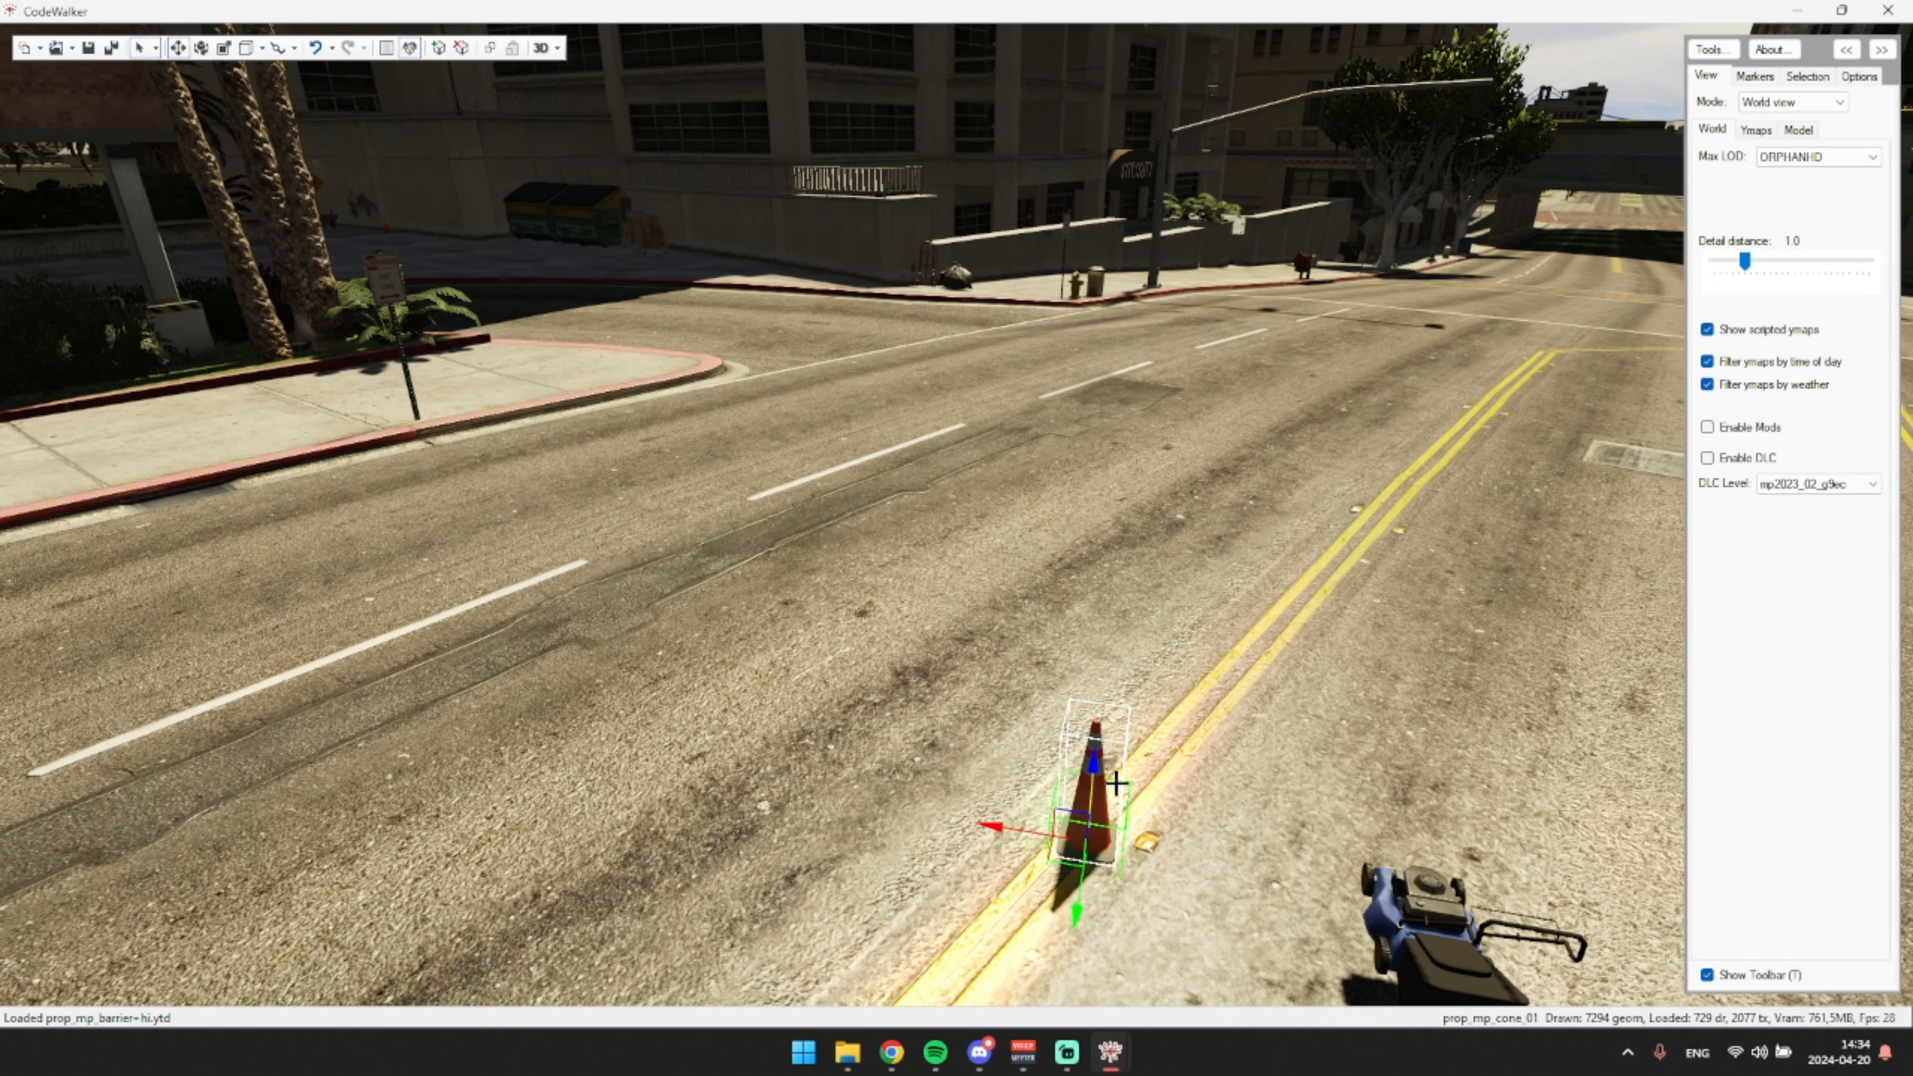
{"action": "key", "text": "a"}
{"action": "left_click_drag", "start_coordinate": [1030, 619], "coordinate": [549, 325]}
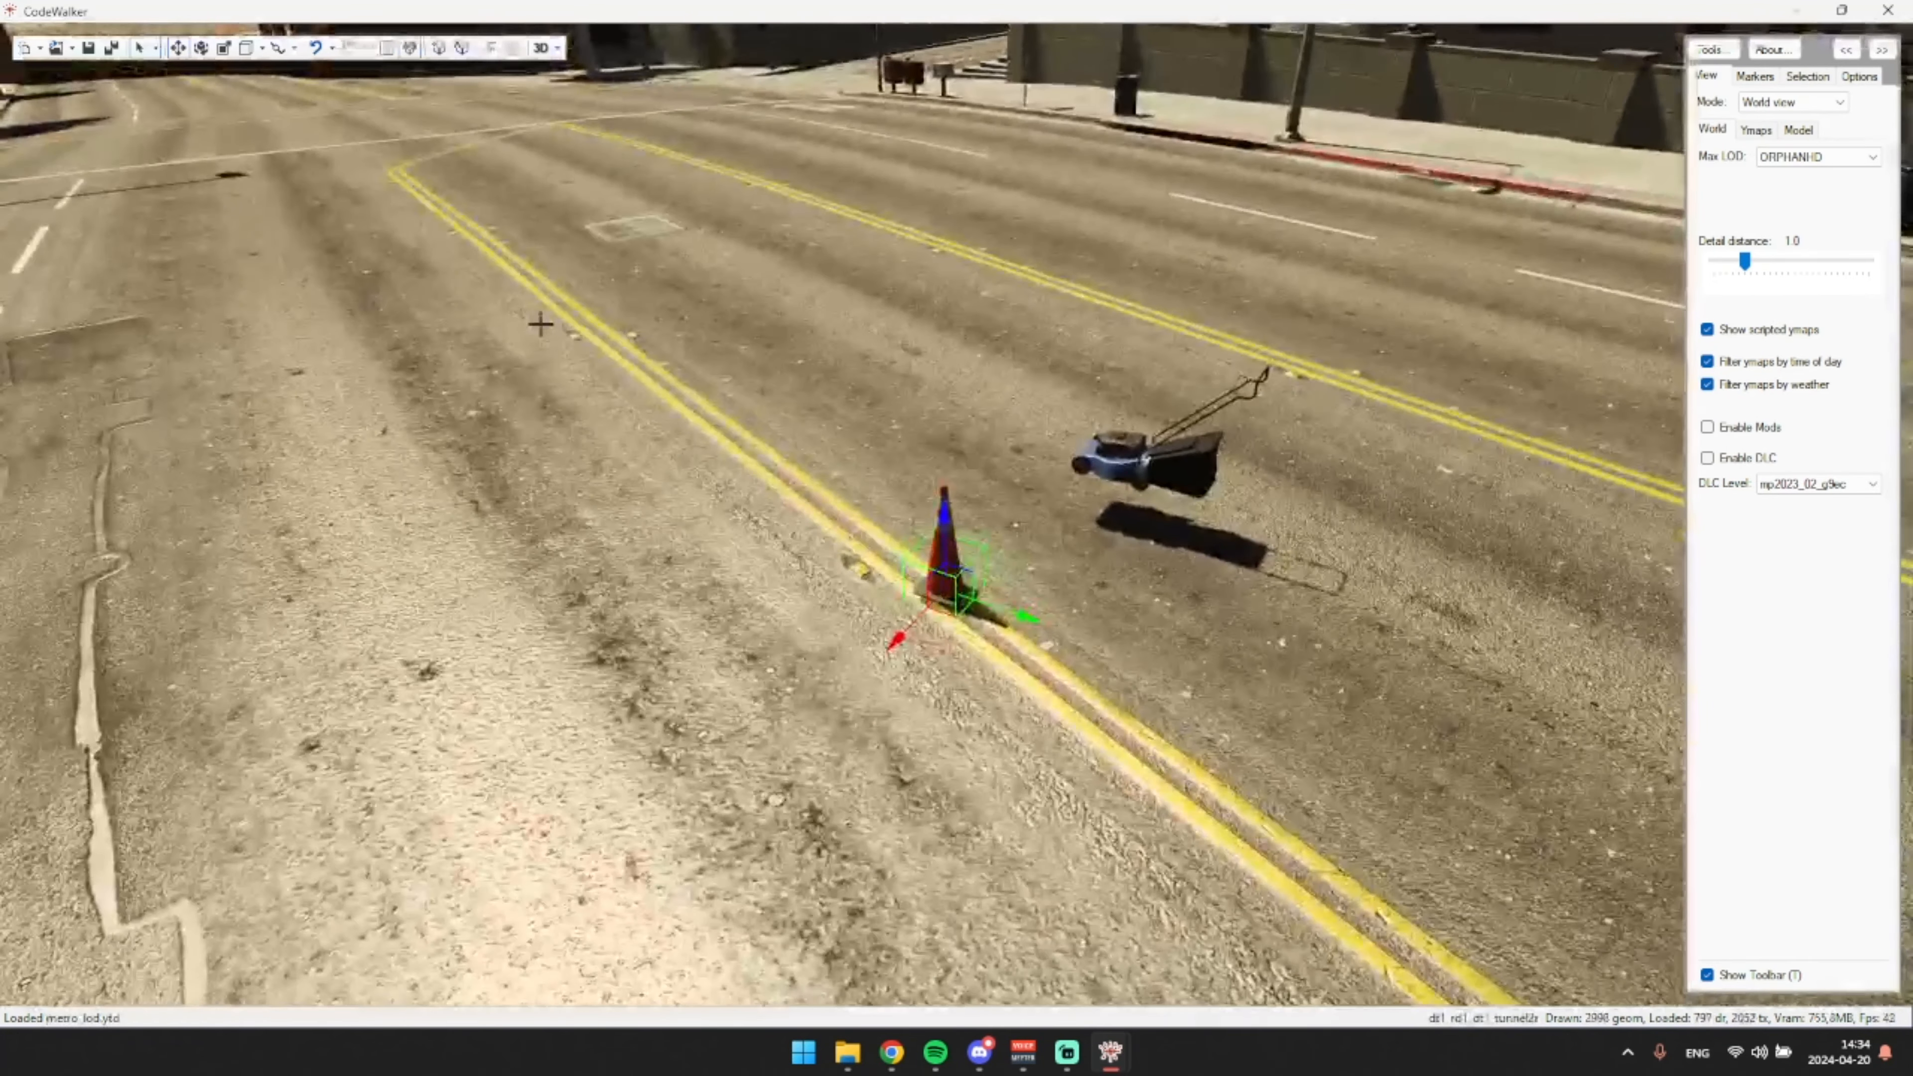
{"action": "left_click_drag", "start_coordinate": [970, 678], "coordinate": [1111, 685]}
{"action": "key", "text": "a"}
{"action": "key", "text": "a"}
{"action": "key", "text": "a"}
{"action": "key", "text": "s"}
- Bring back the project window and save the ymap to the Desktop as testmap.ymap
{"action": "mouse_move", "coordinate": [1110, 1052]}
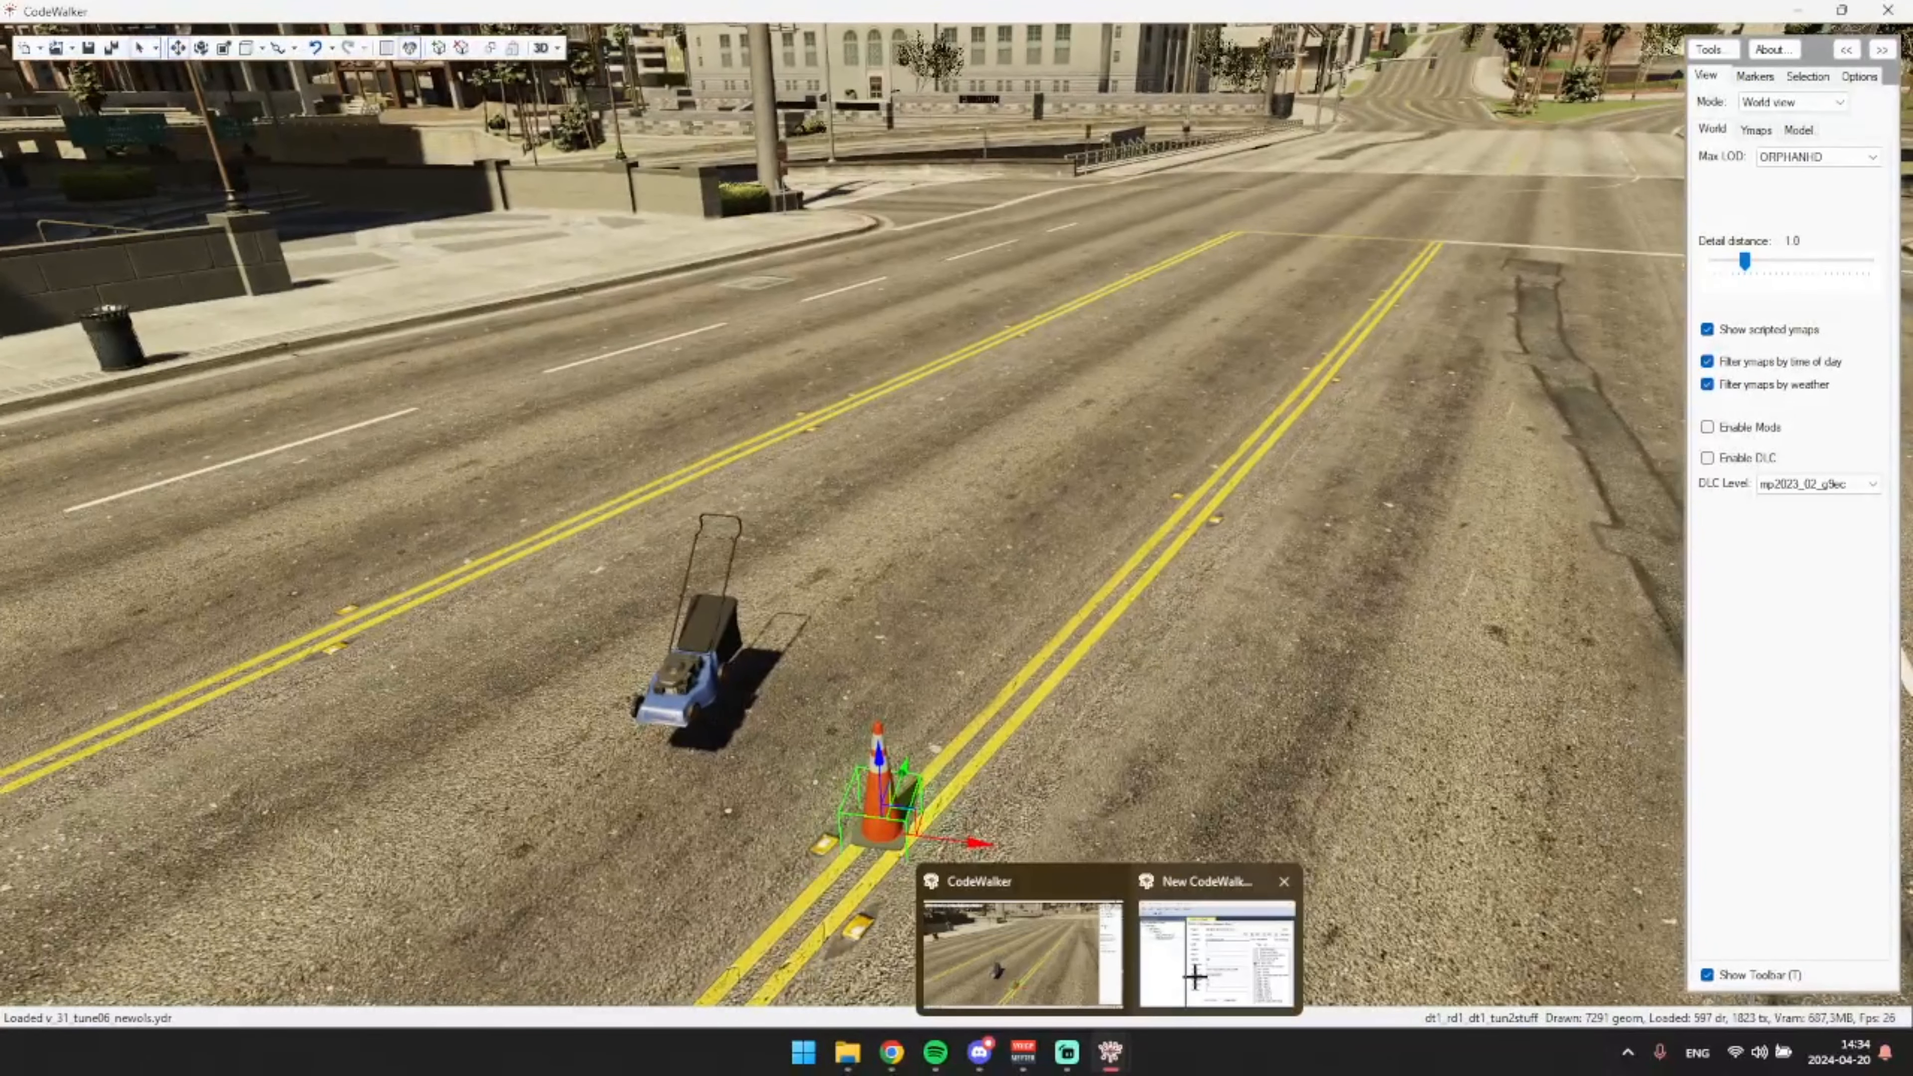
{"action": "left_click", "coordinate": [1212, 951]}
{"action": "left_click", "coordinate": [354, 429]}
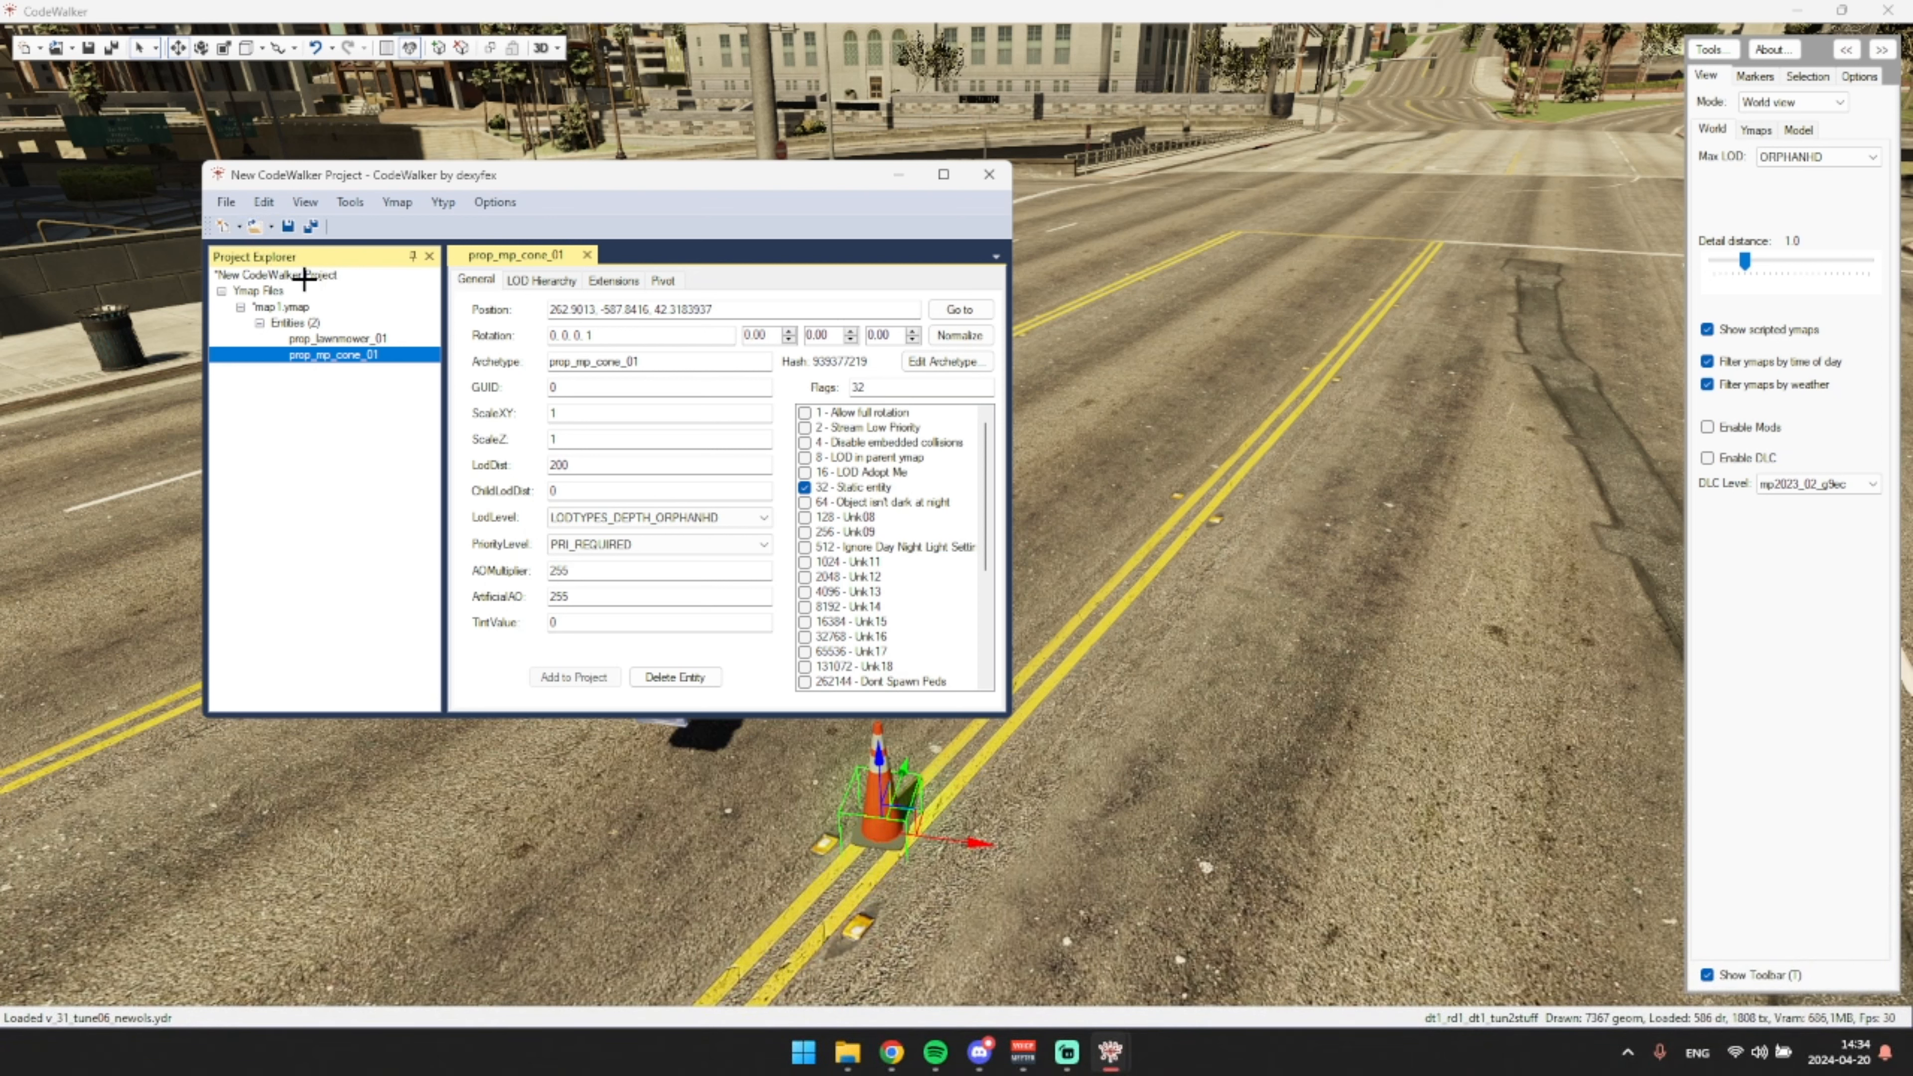
{"action": "left_click", "coordinate": [284, 226]}
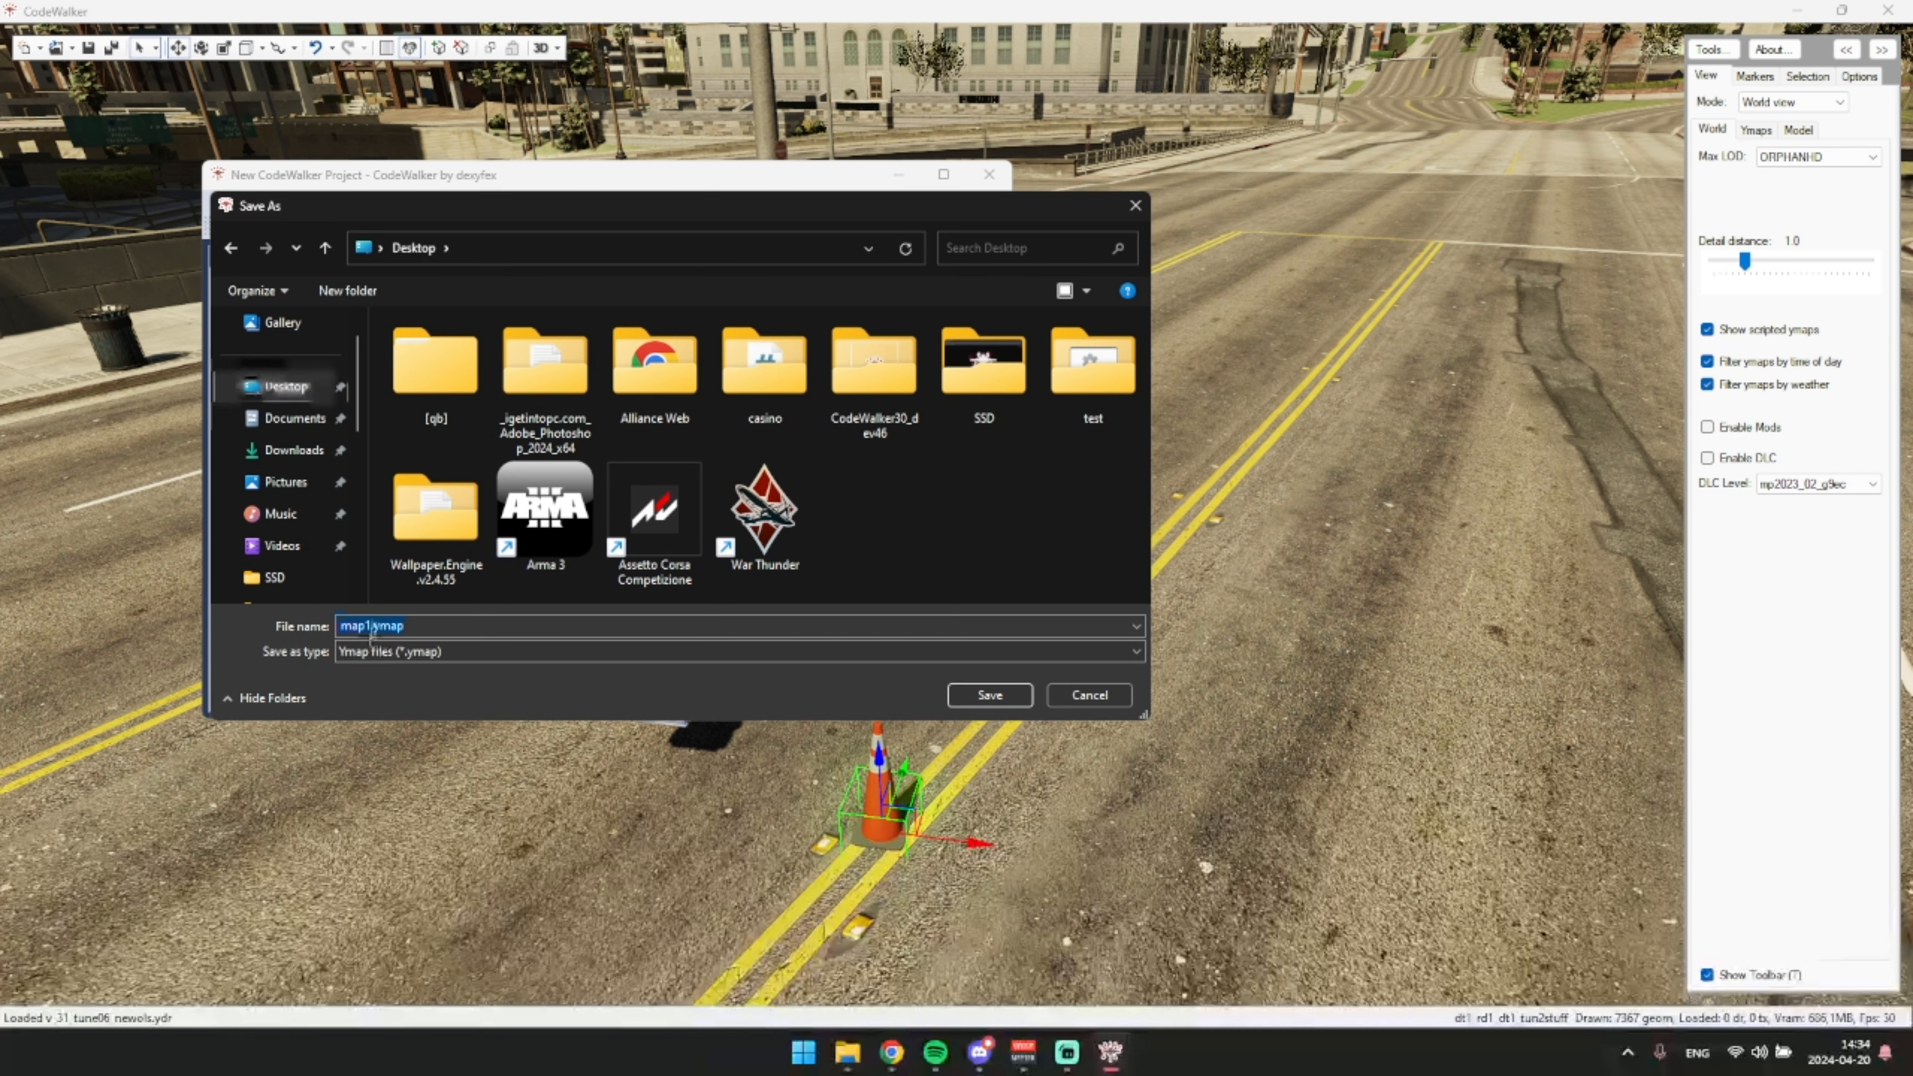
{"action": "left_click", "coordinate": [371, 626]}
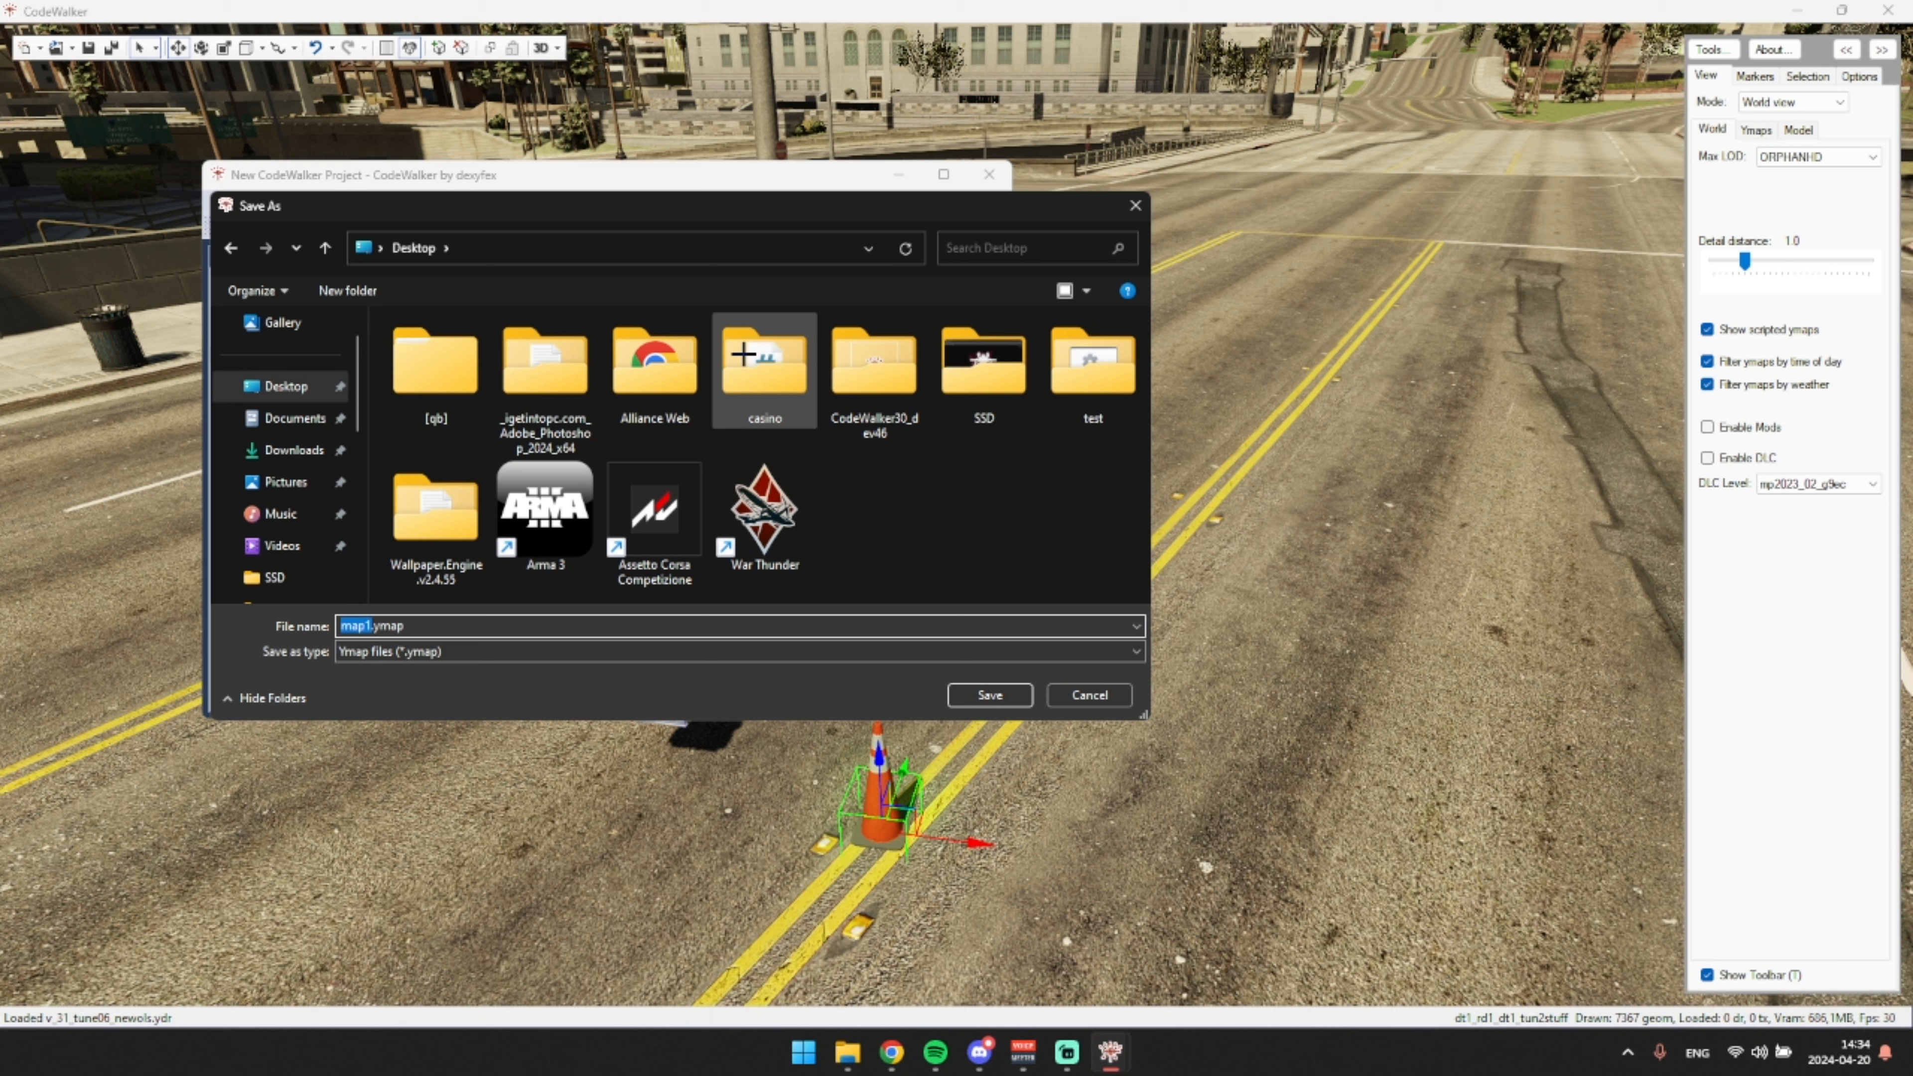
{"action": "key", "text": "Left"}
{"action": "left_click", "coordinate": [1010, 694]}
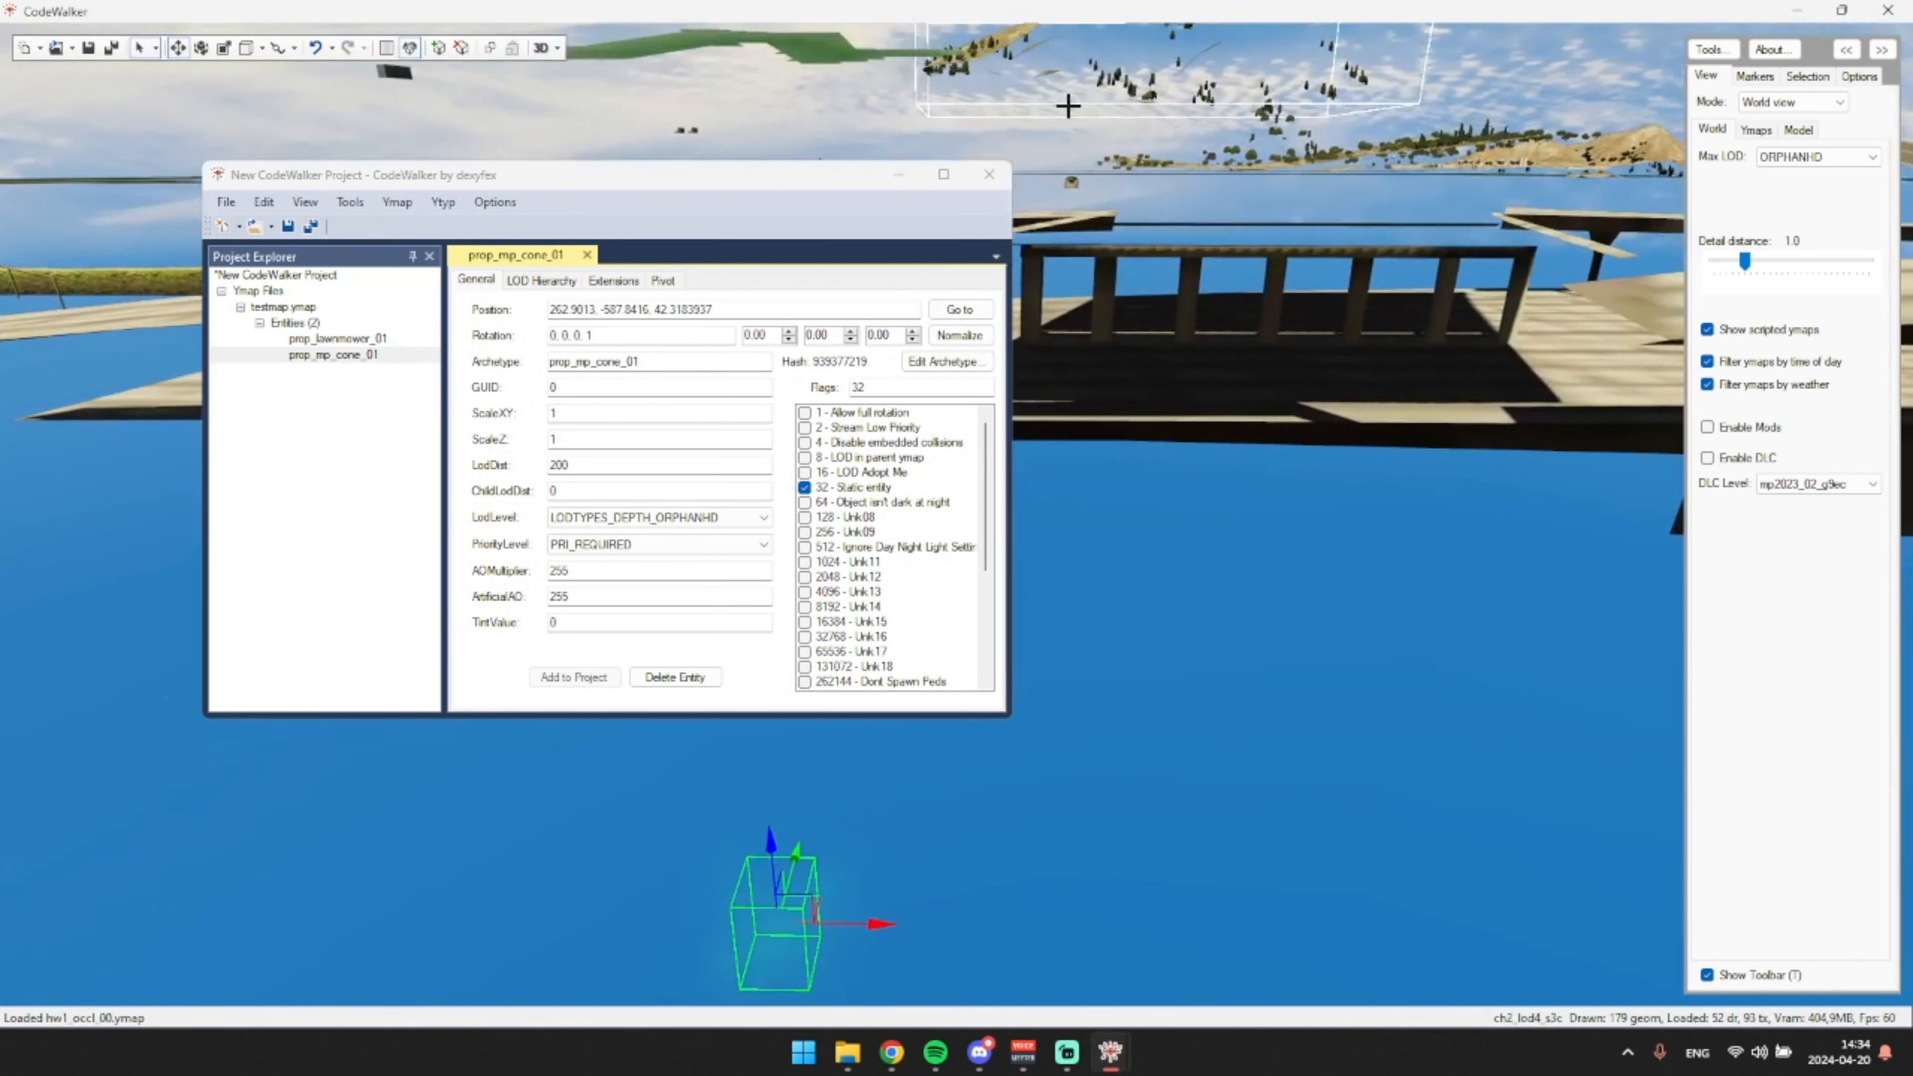
- Close the project window and exit CodeWalker
{"action": "left_click", "coordinate": [989, 174]}
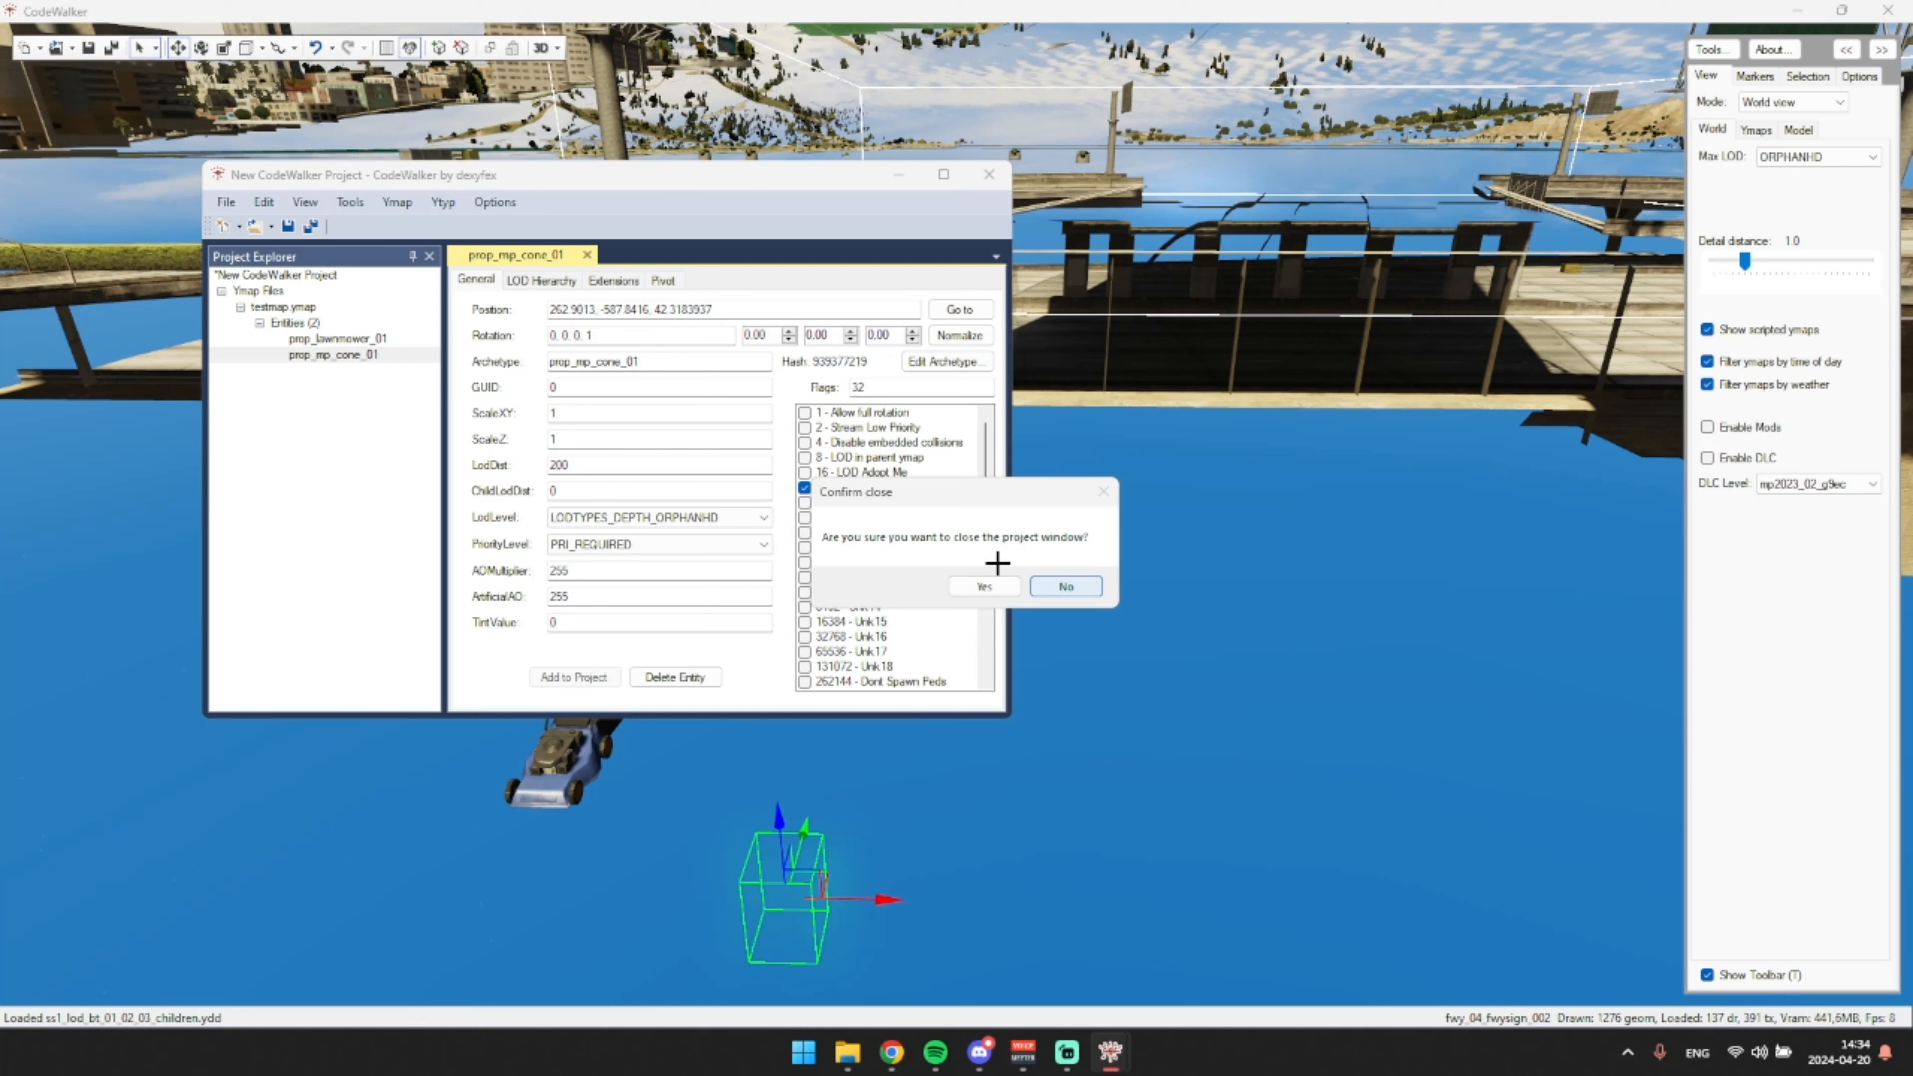
{"action": "left_click", "coordinate": [993, 582]}
{"action": "left_click", "coordinate": [1057, 593]}
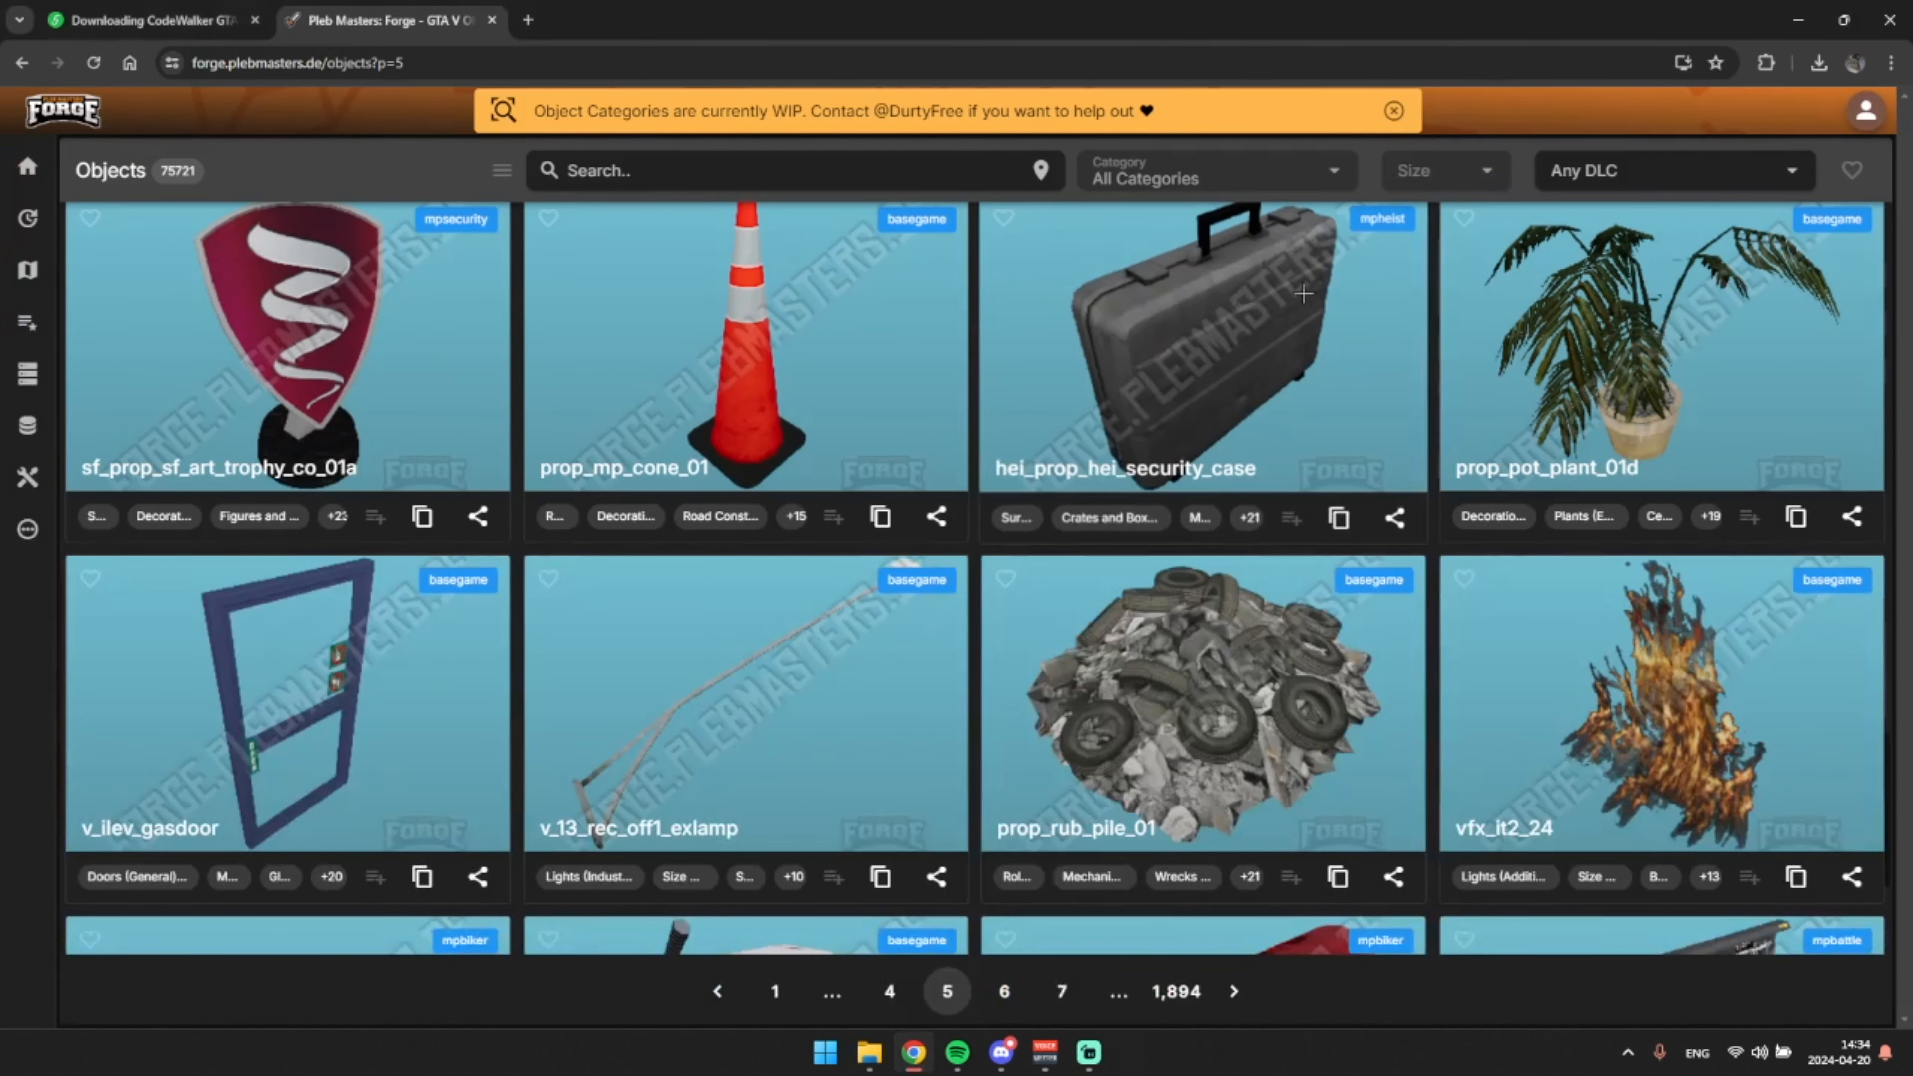
- Move the testmap file to a clear area of the desktop and open the folder test > txData > QBCoreFramework_228435.base > resources
{"action": "left_click", "coordinate": [1799, 19]}
{"action": "left_click_drag", "start_coordinate": [113, 132], "coordinate": [719, 336]}
{"action": "double_click", "coordinate": [1859, 534]}
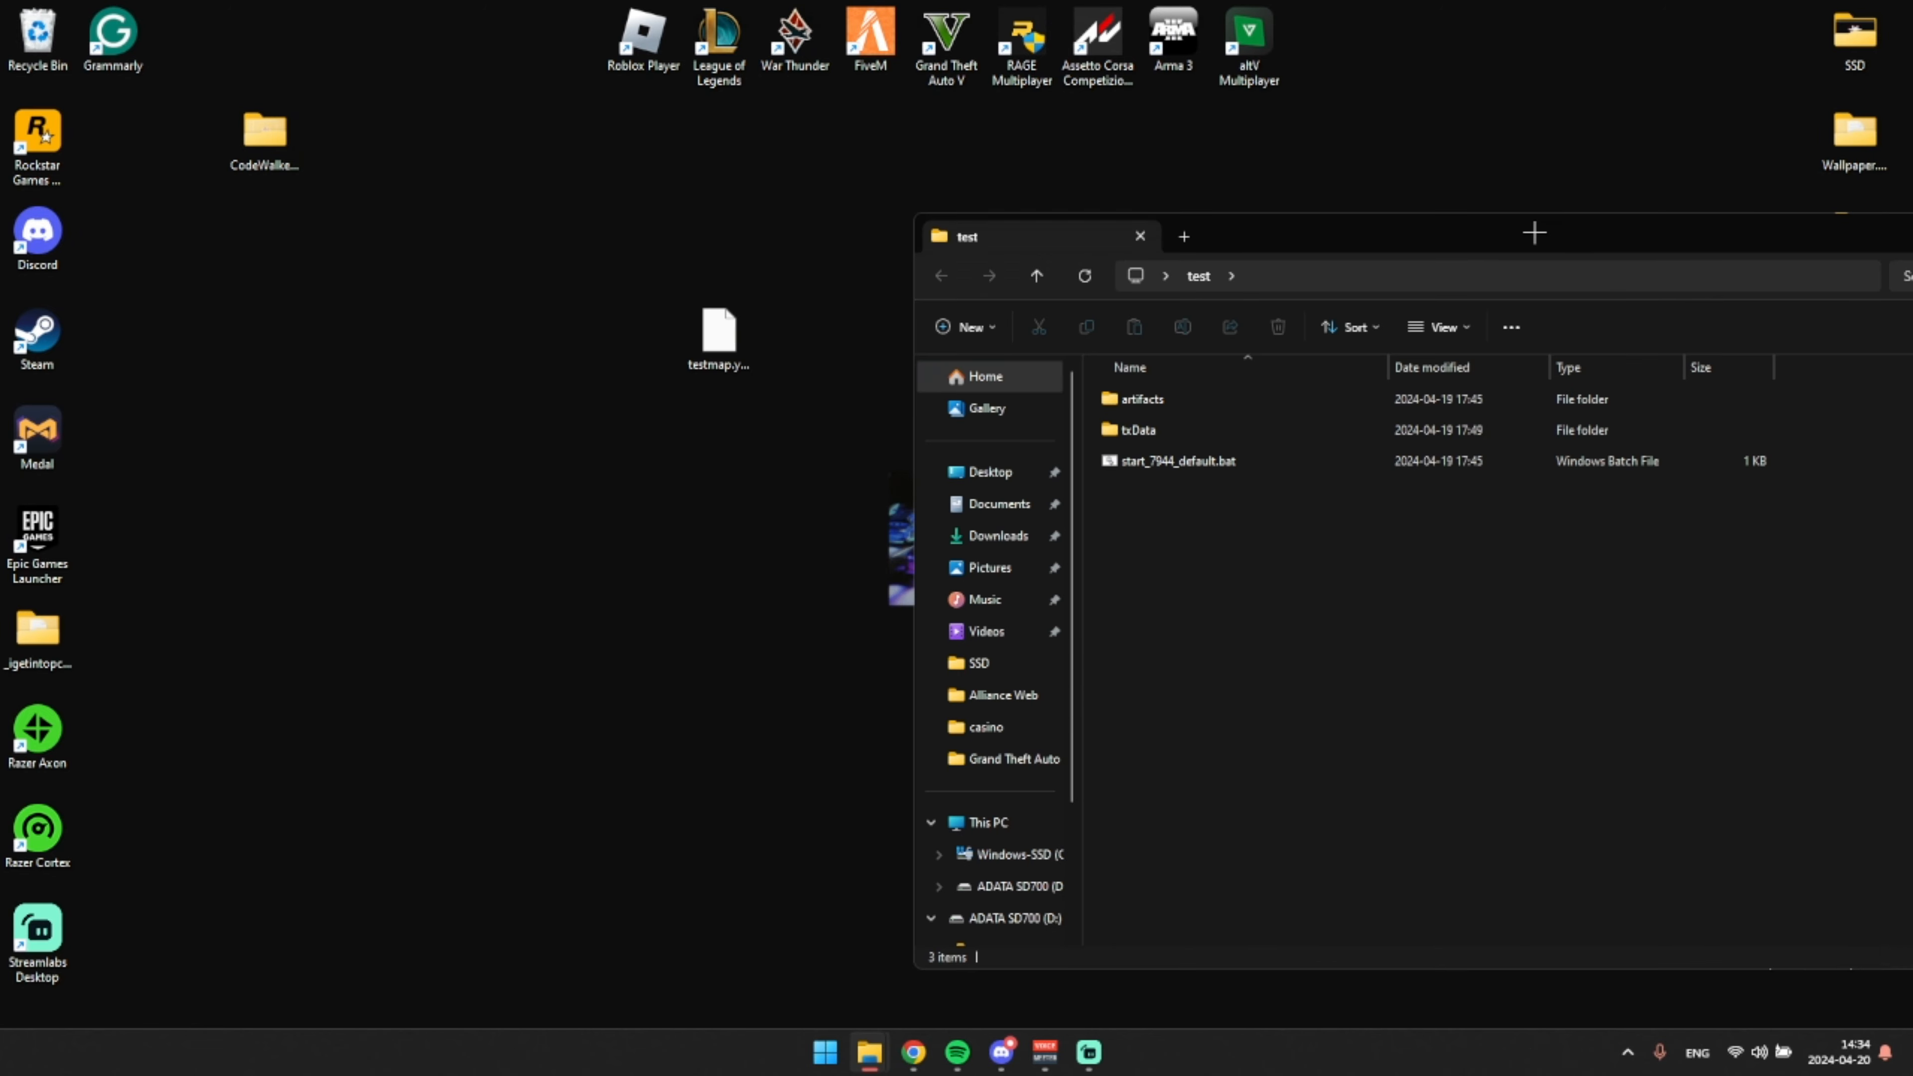
{"action": "double_click", "coordinate": [1209, 429]}
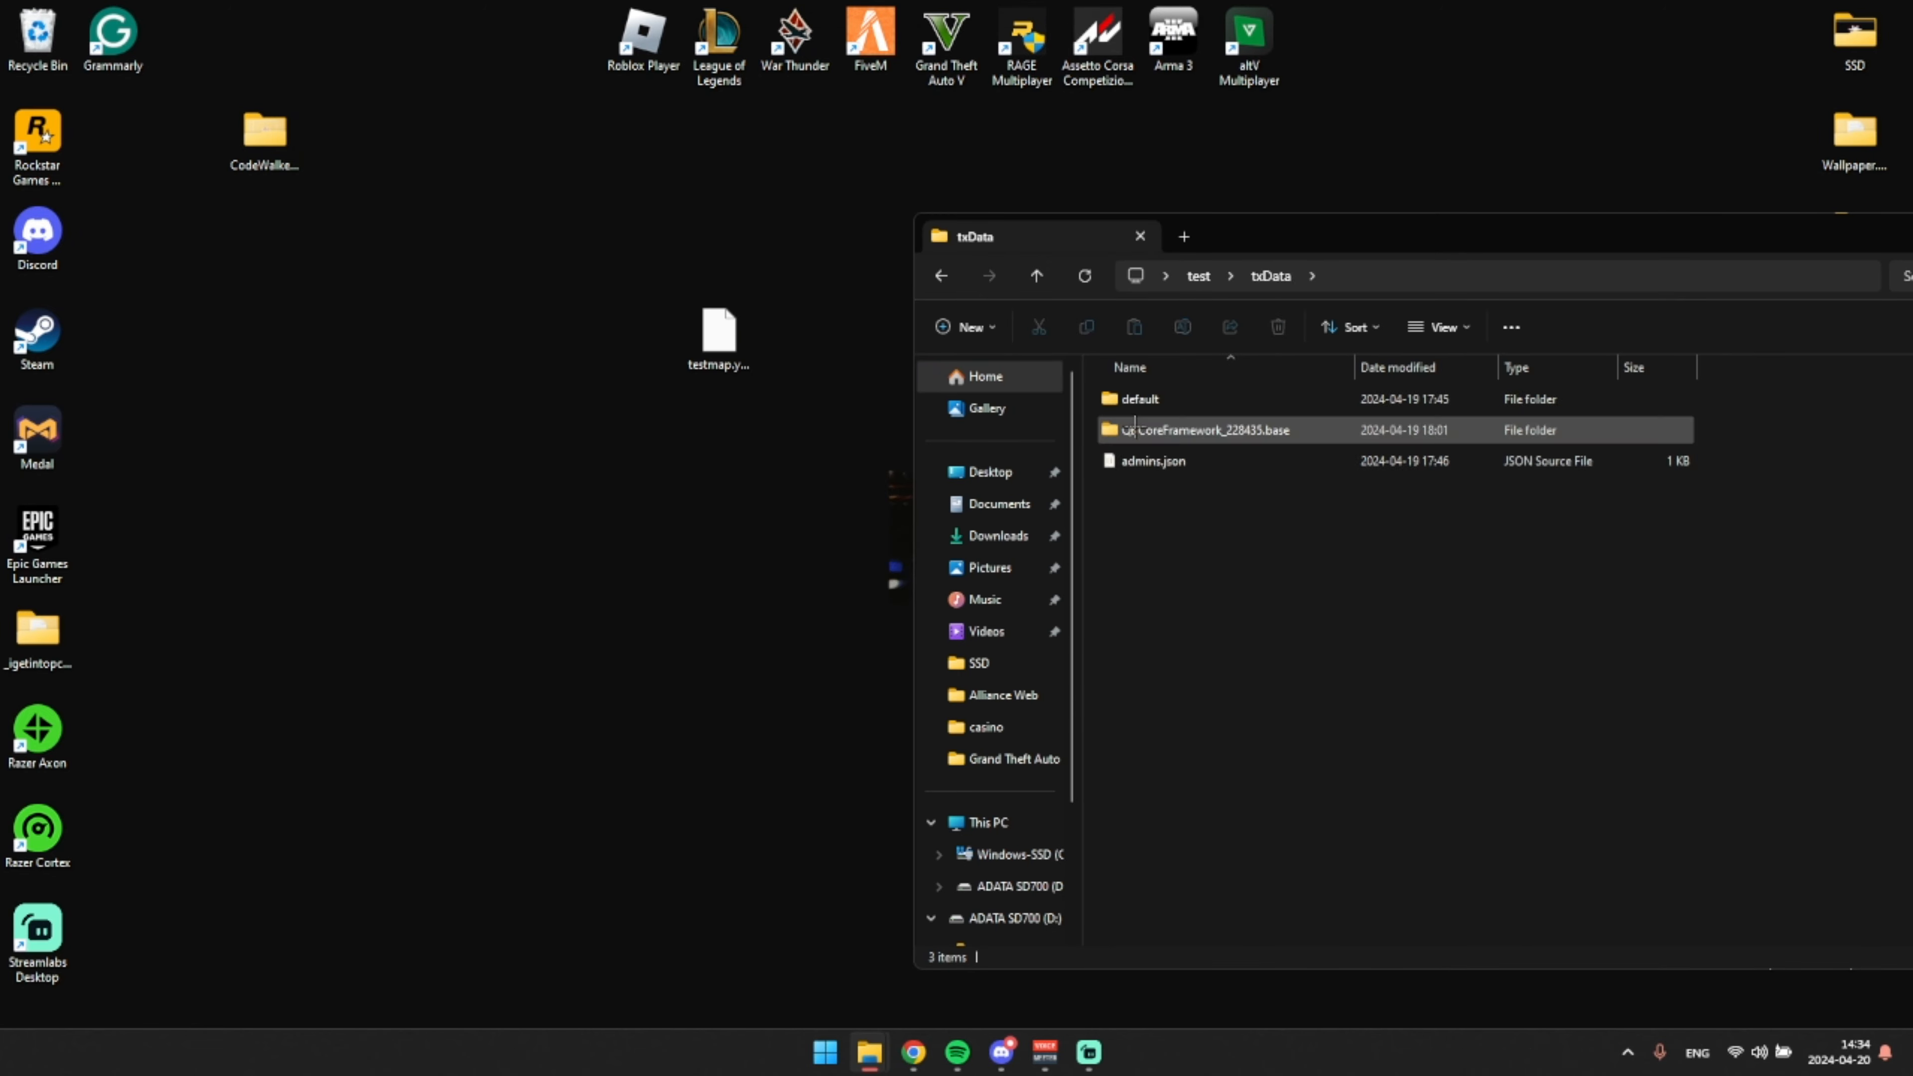
{"action": "double_click", "coordinate": [1213, 423]}
{"action": "double_click", "coordinate": [1213, 430]}
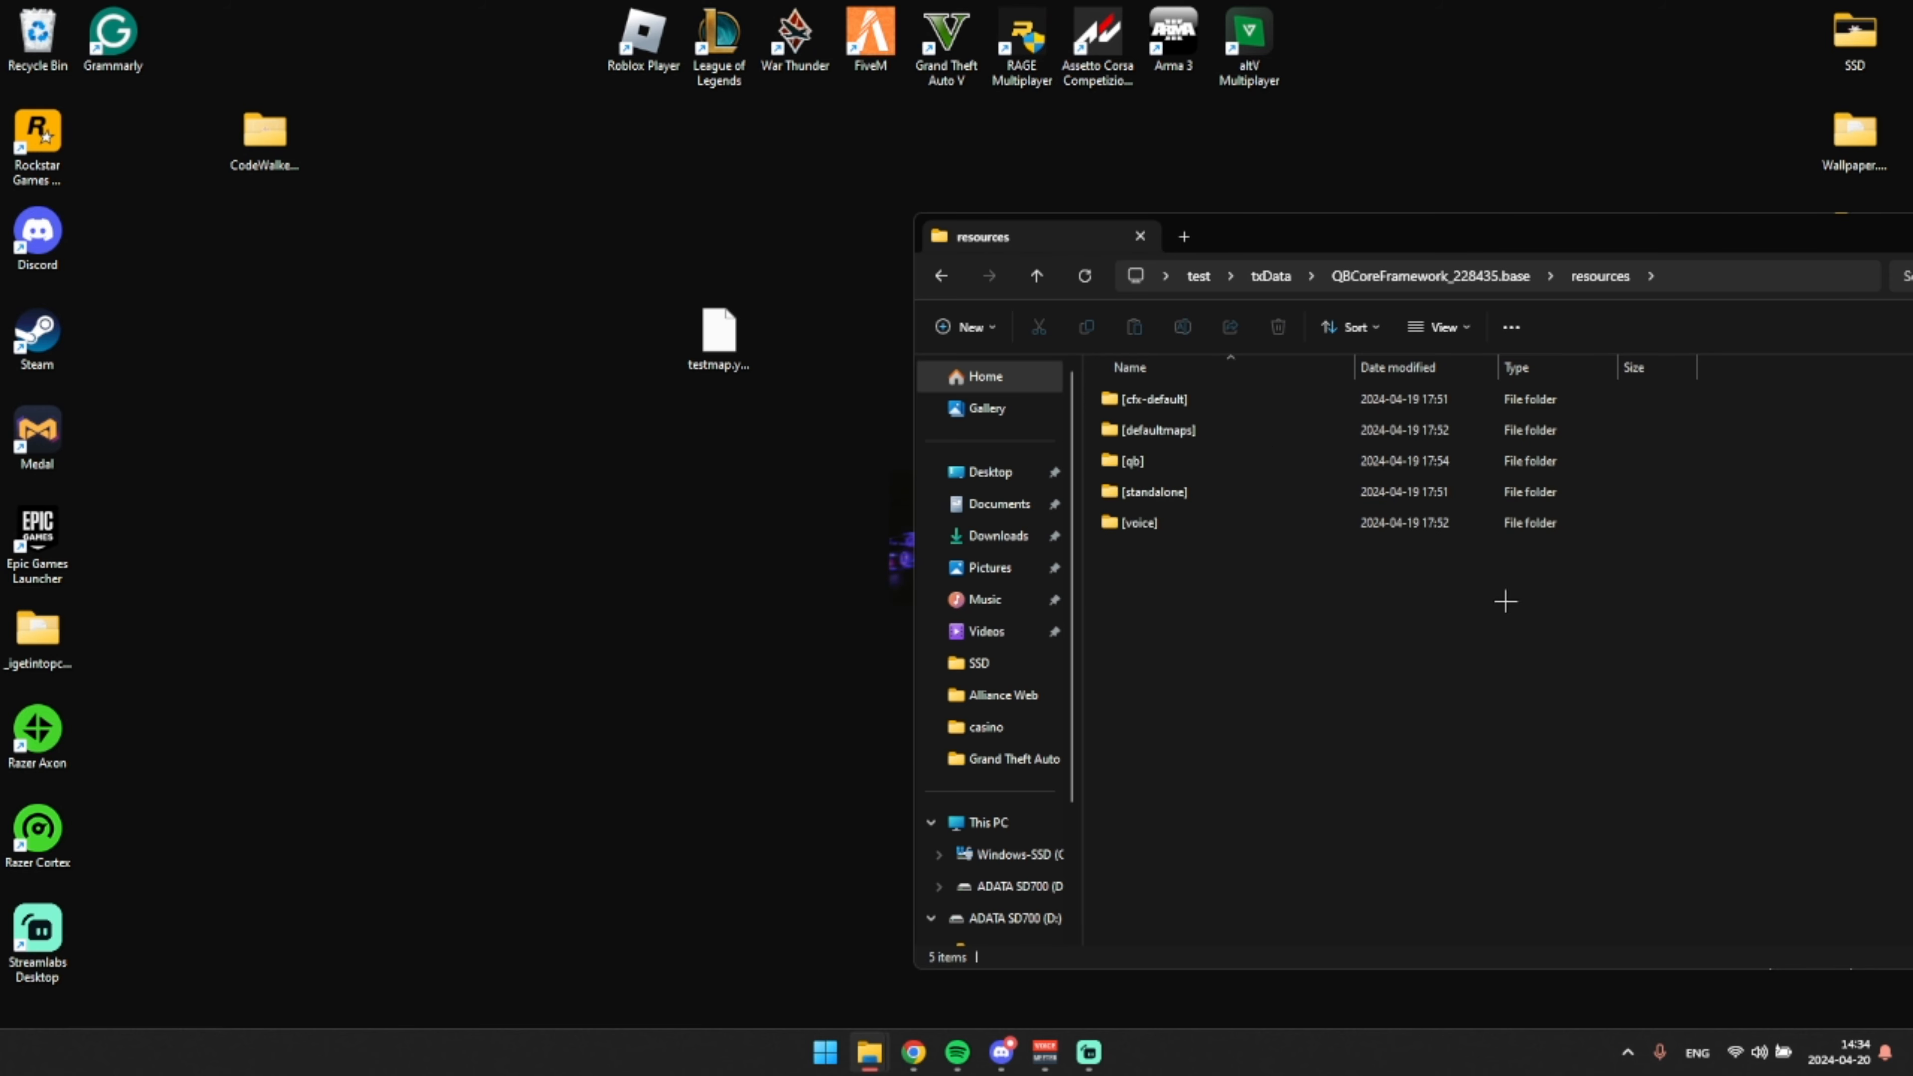
{"action": "double_click", "coordinate": [1175, 431]}
{"action": "key", "text": "BackSpace"}
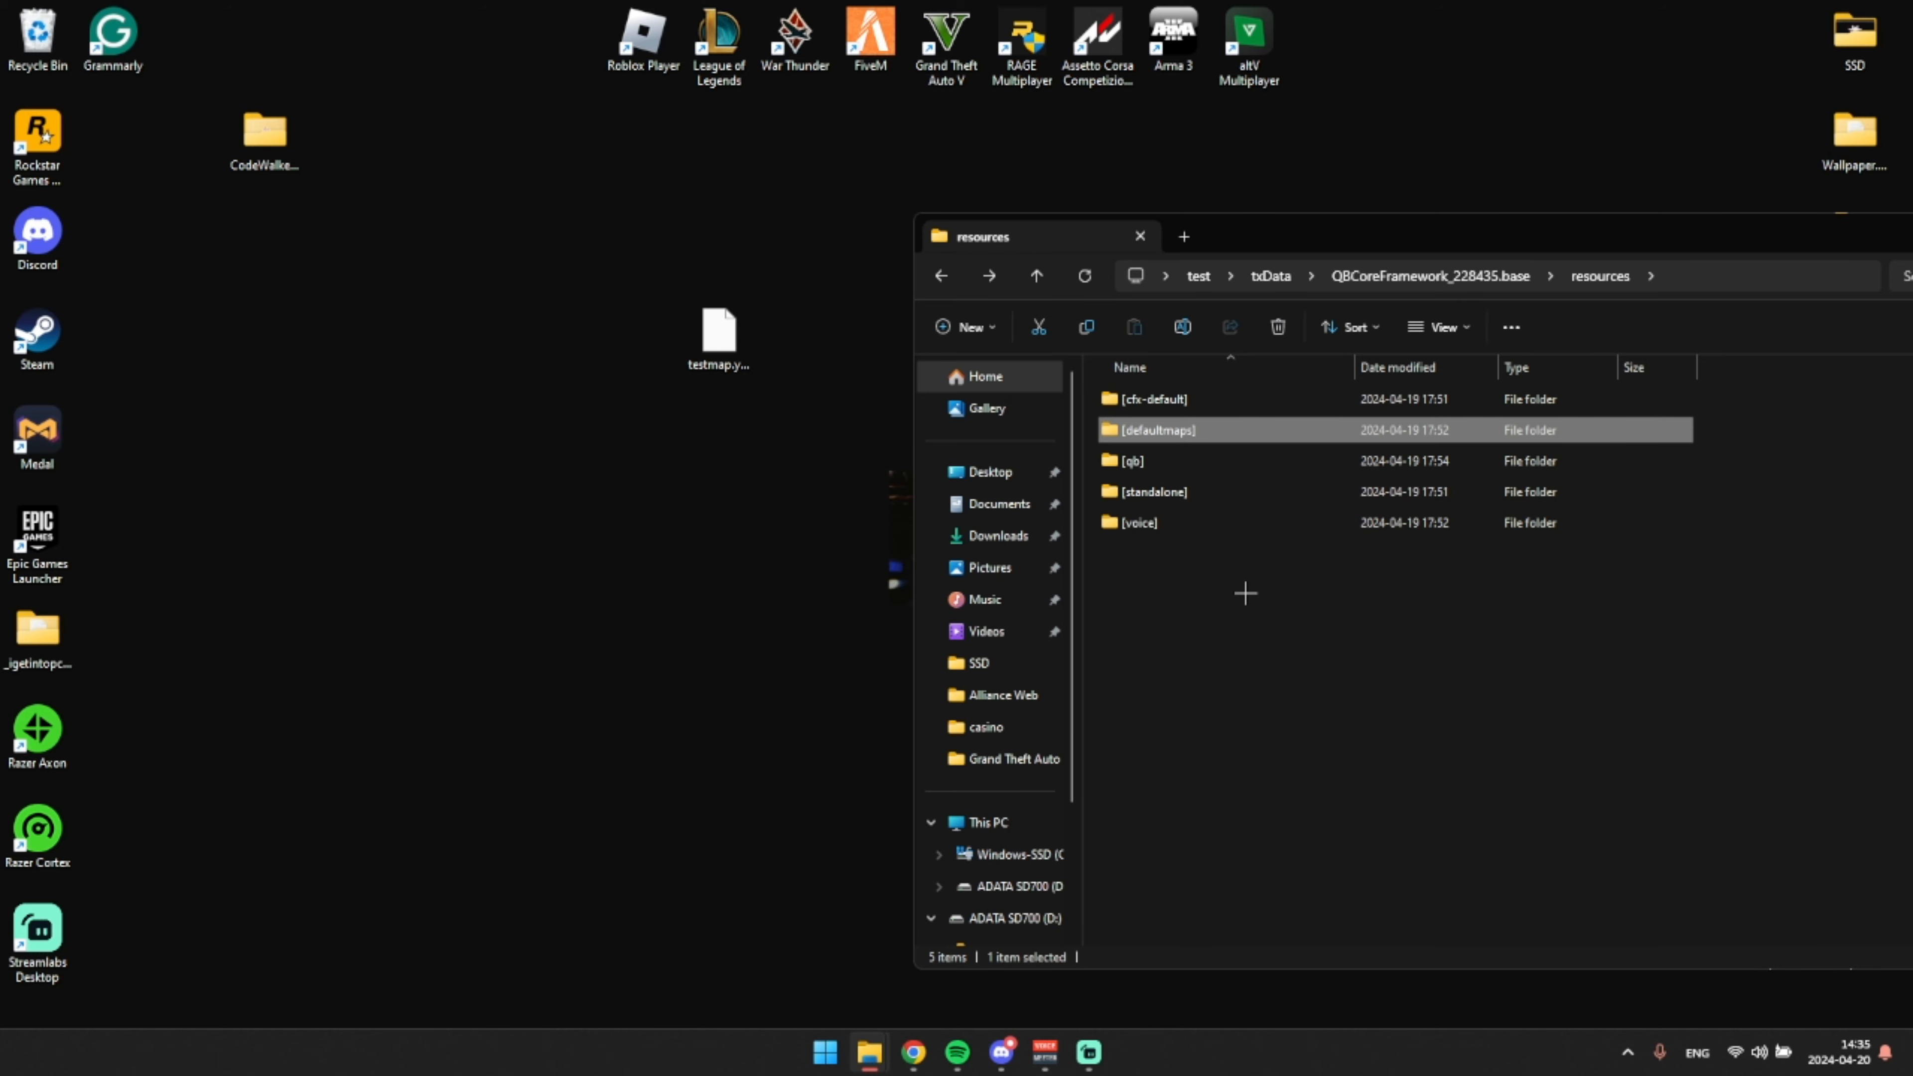
- Create a folder named [maps] inside the resources folder
{"action": "right_click", "coordinate": [1245, 594]}
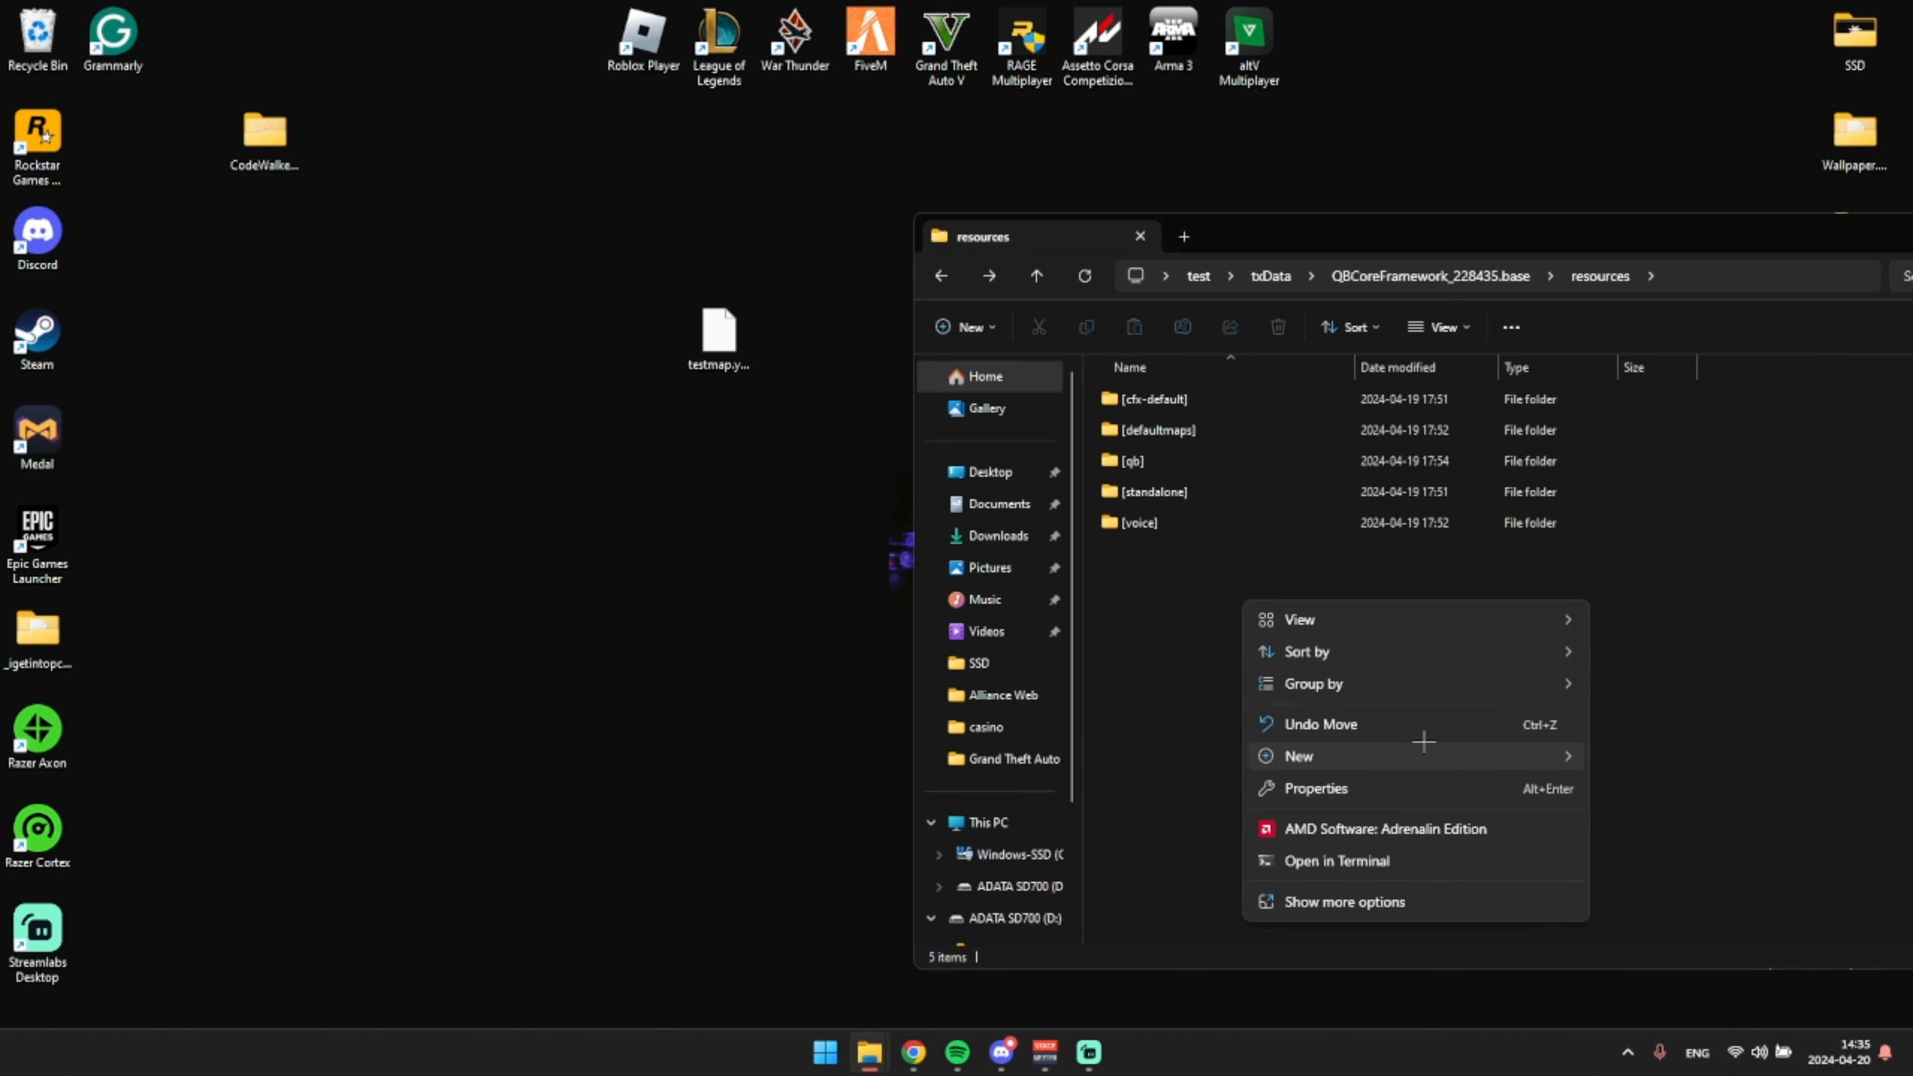
{"action": "mouse_move", "coordinate": [1557, 741]}
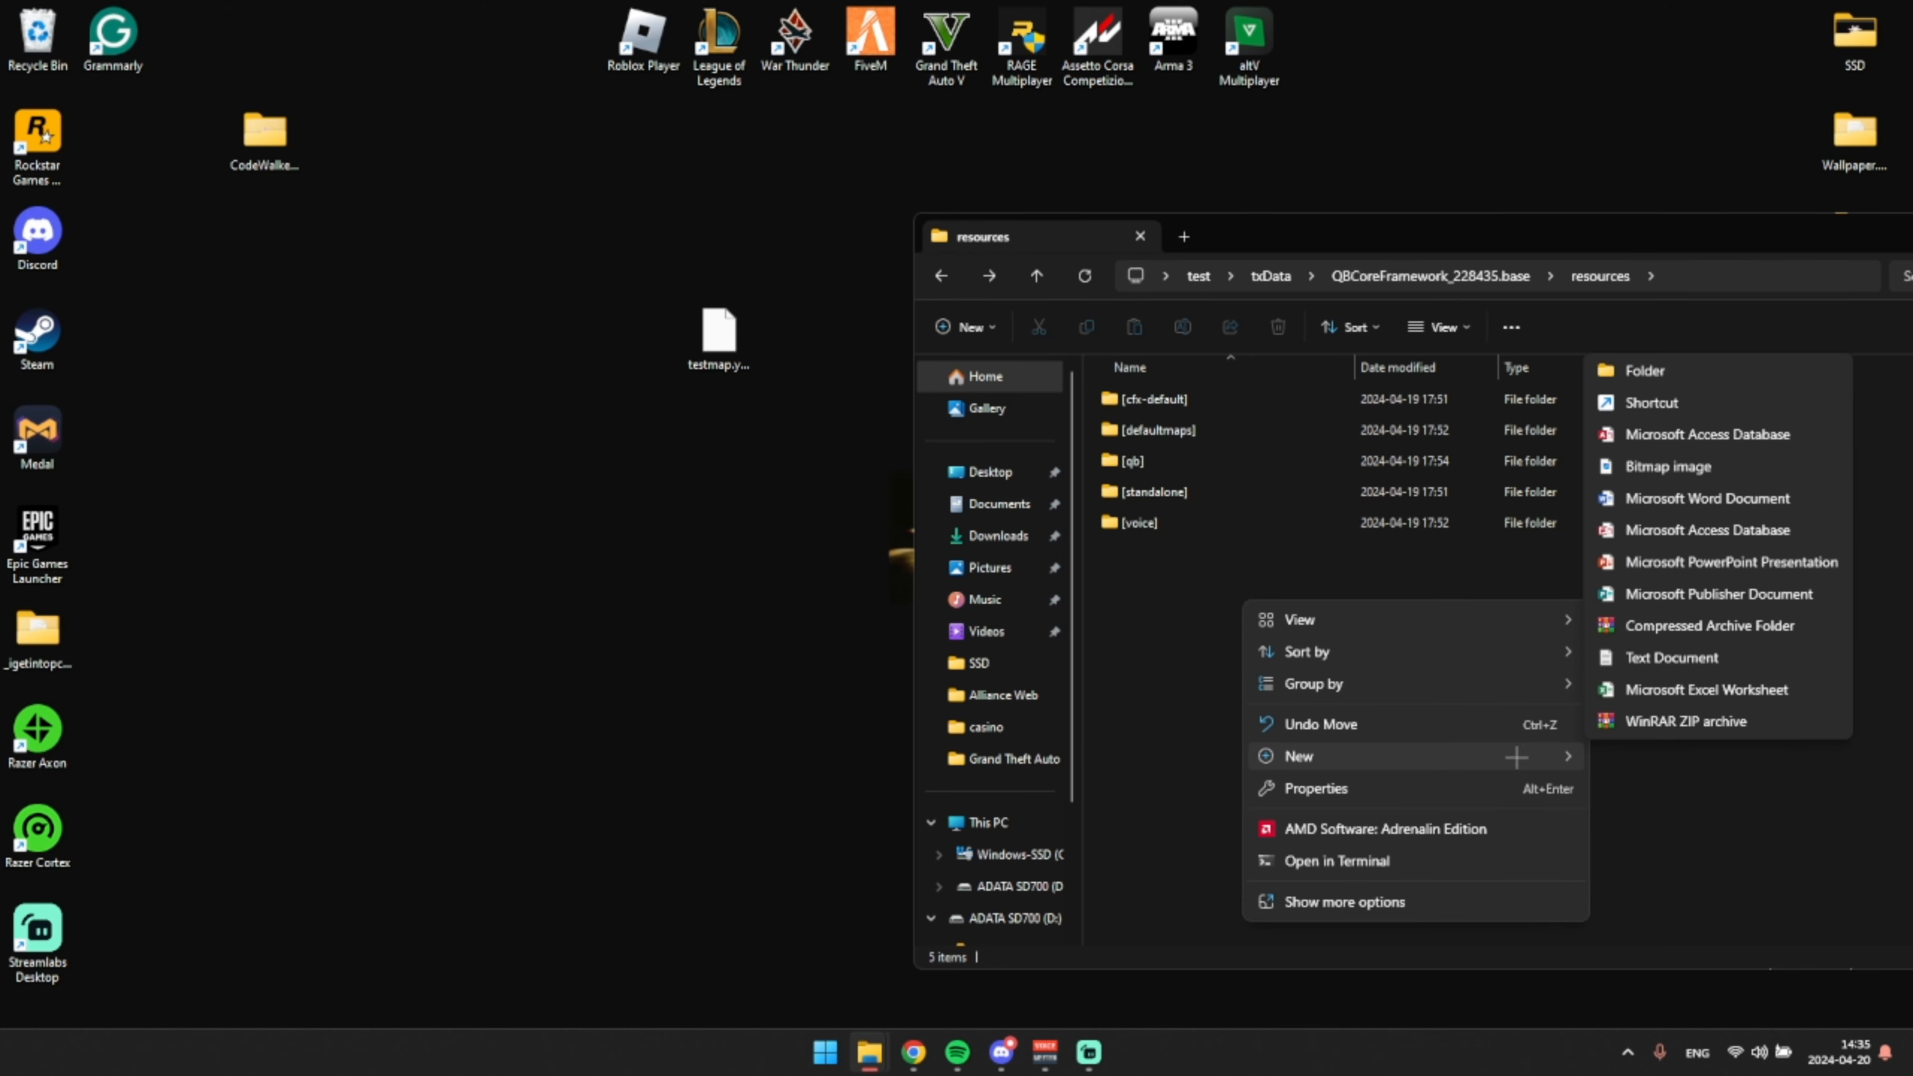
{"action": "left_click", "coordinate": [1652, 377]}
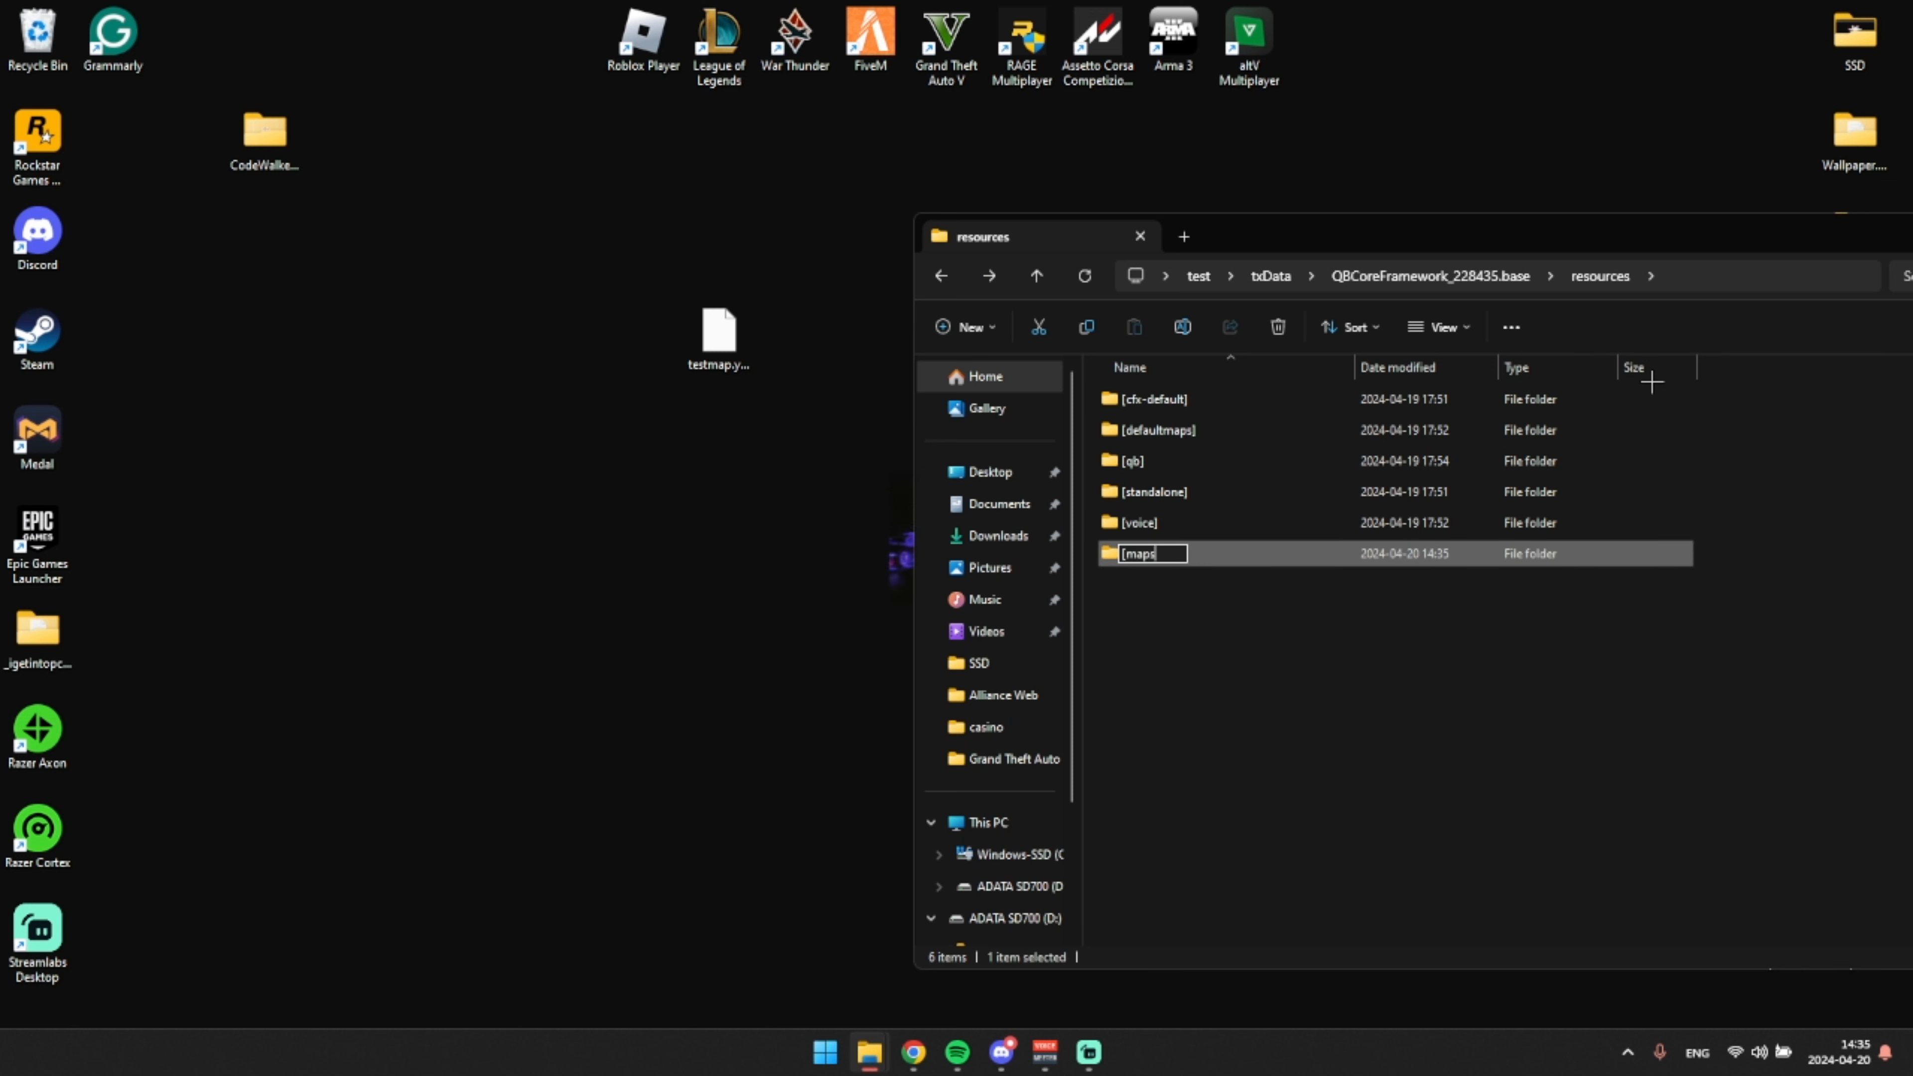
{"action": "key", "text": "Return"}
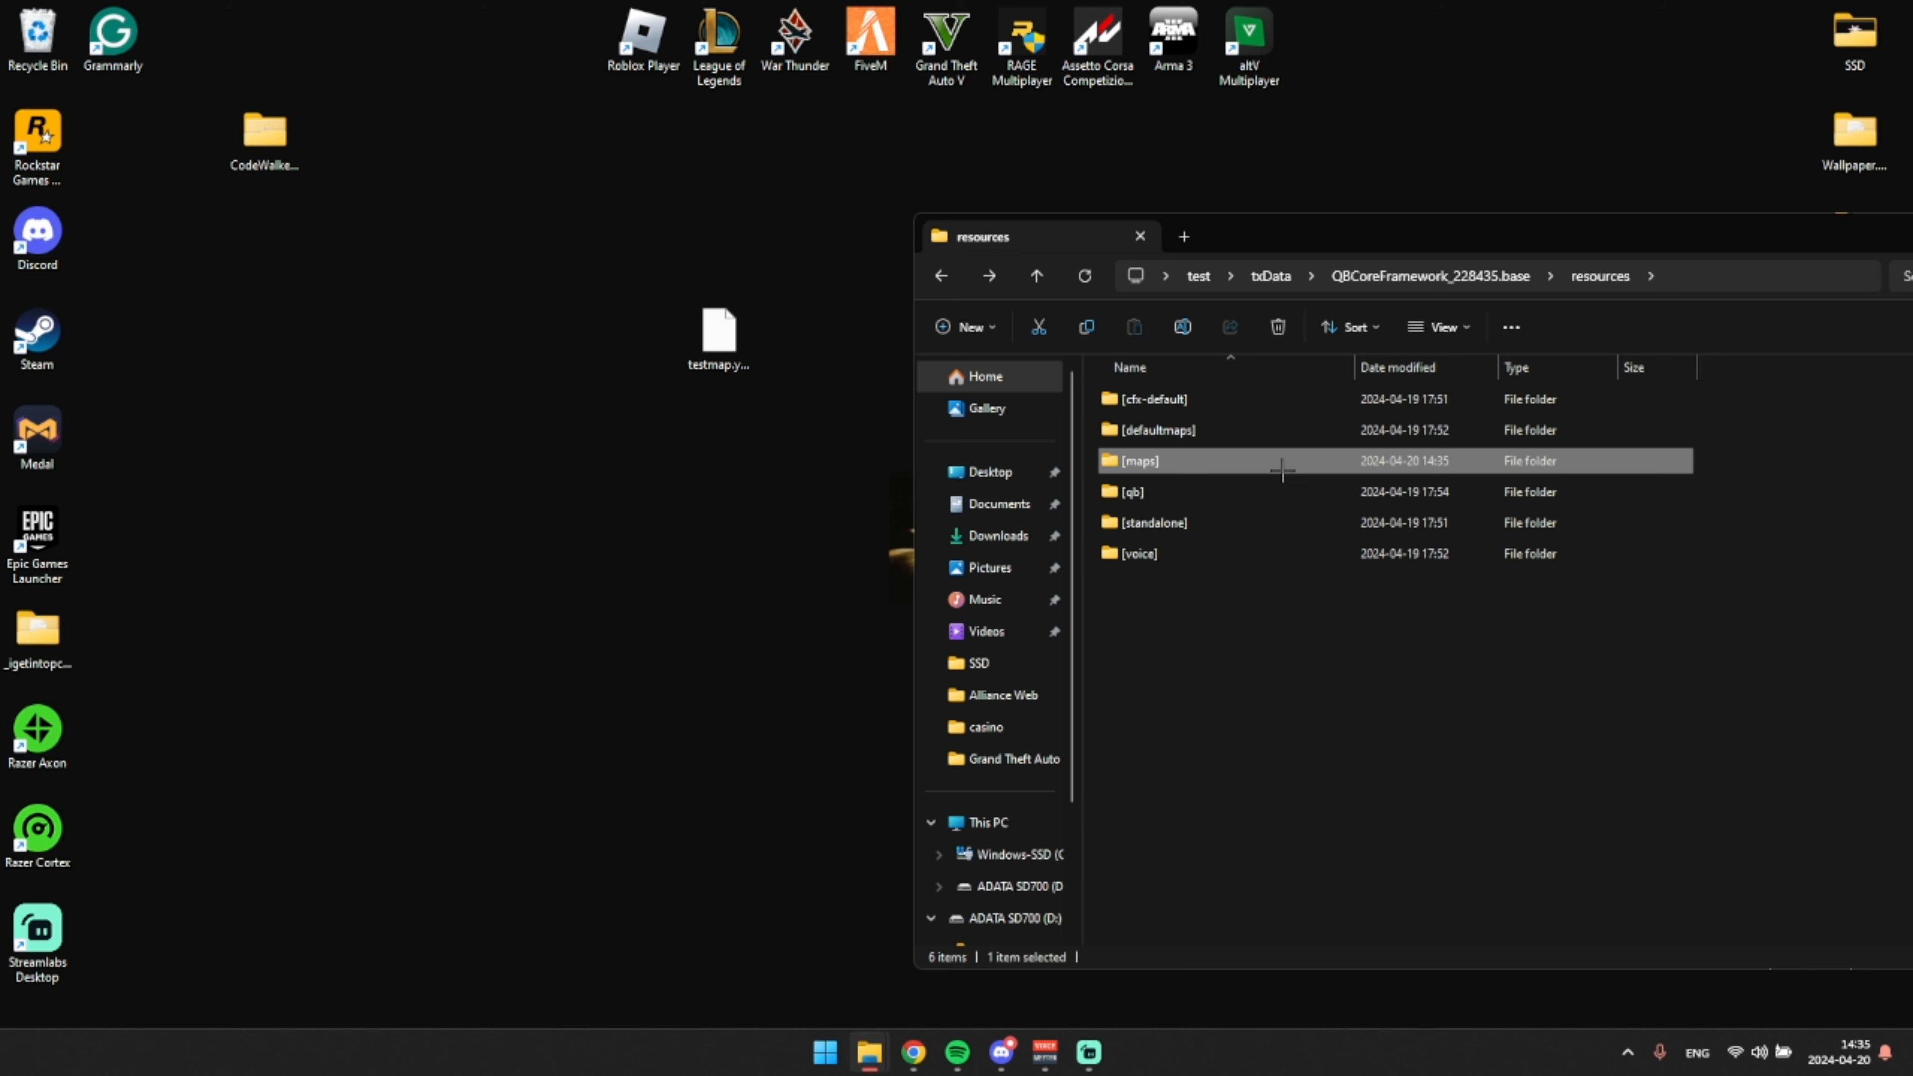
- Open the [maps] folder and start creating a new item in it
{"action": "double_click", "coordinate": [1287, 462]}
{"action": "right_click", "coordinate": [1297, 451]}
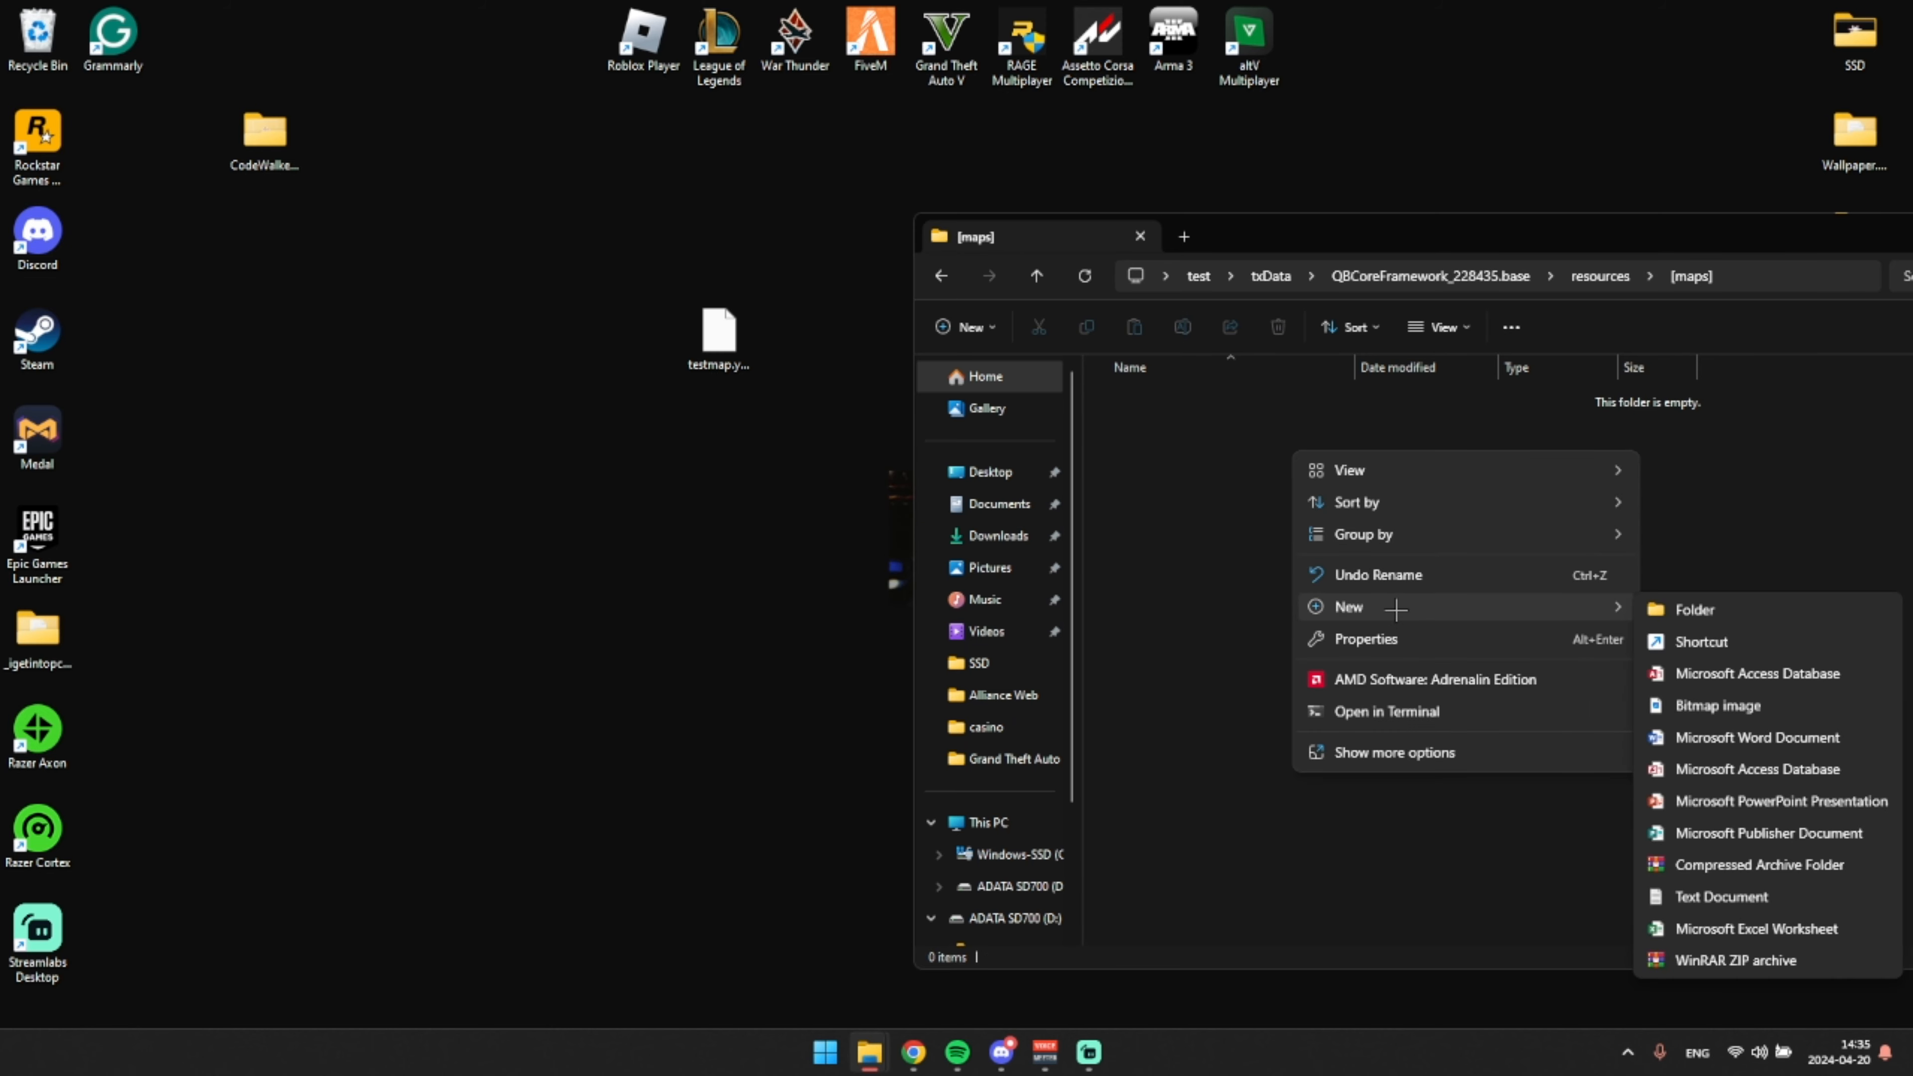